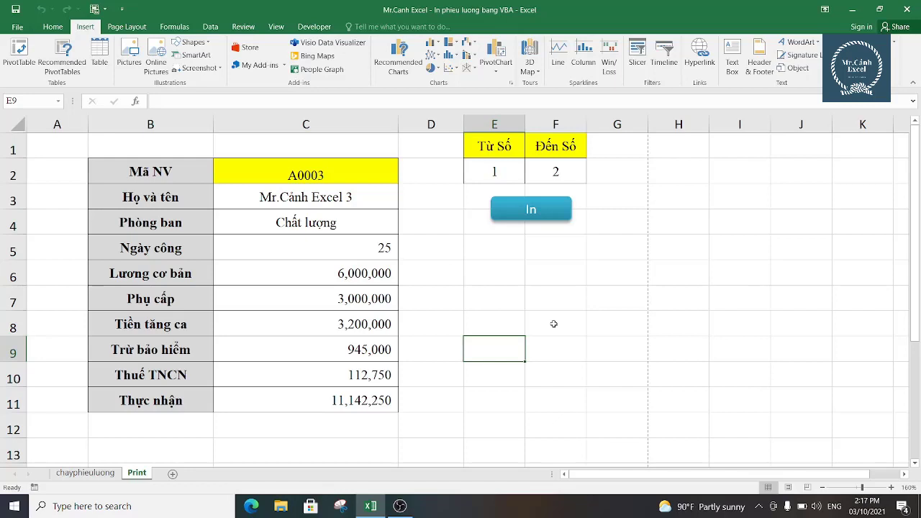
- Switch to the chayphieuluong sheet to view employee codes, departments, salaries and net pay
left_click(501, 293)
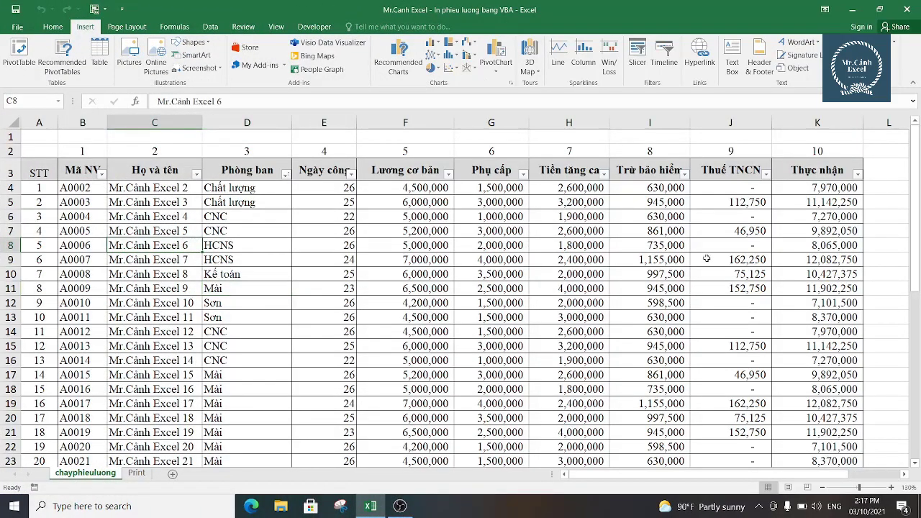
- Review the insurance deduction formula and the employee names and codes in the salary table
left_click(617, 245)
scroll(615, 248, "down", 1)
scroll(601, 257, "up", 1)
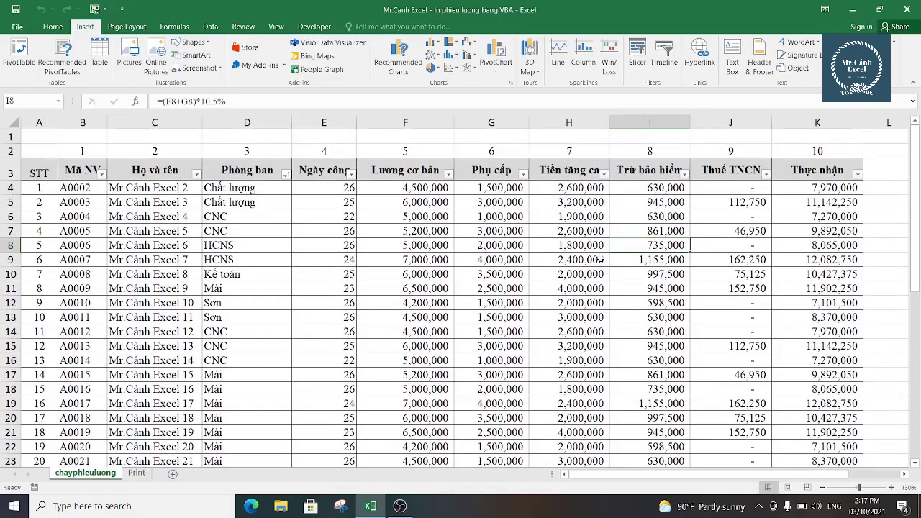
left_click(144, 259)
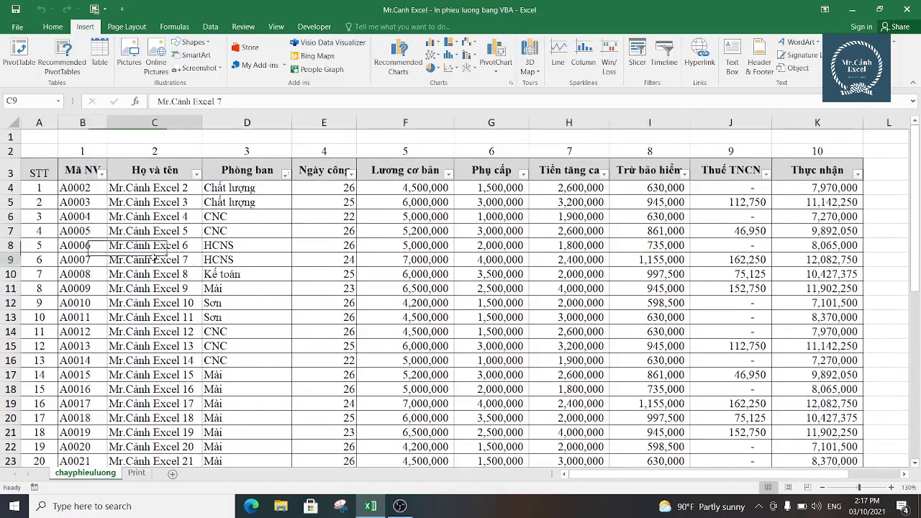
left_click(83, 279)
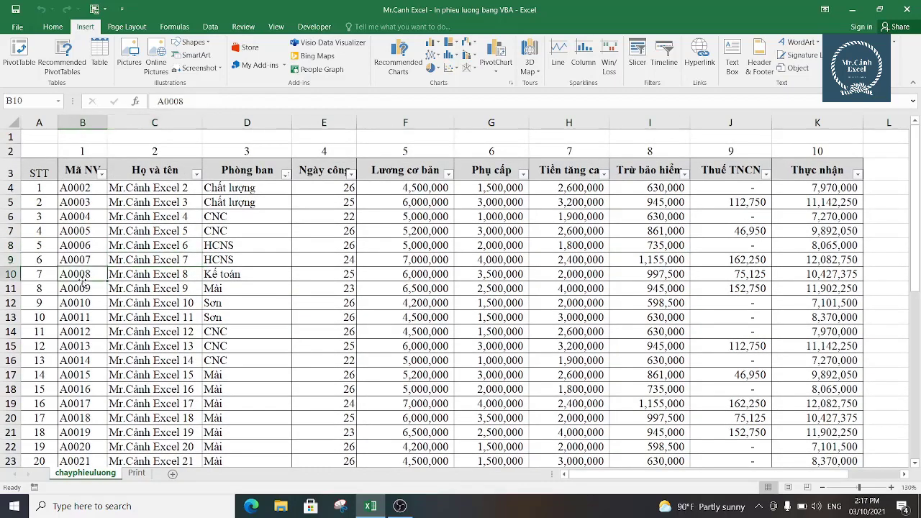
- On the Print sheet, inspect the payslip's name and department lookup formulas
left_click(135, 473)
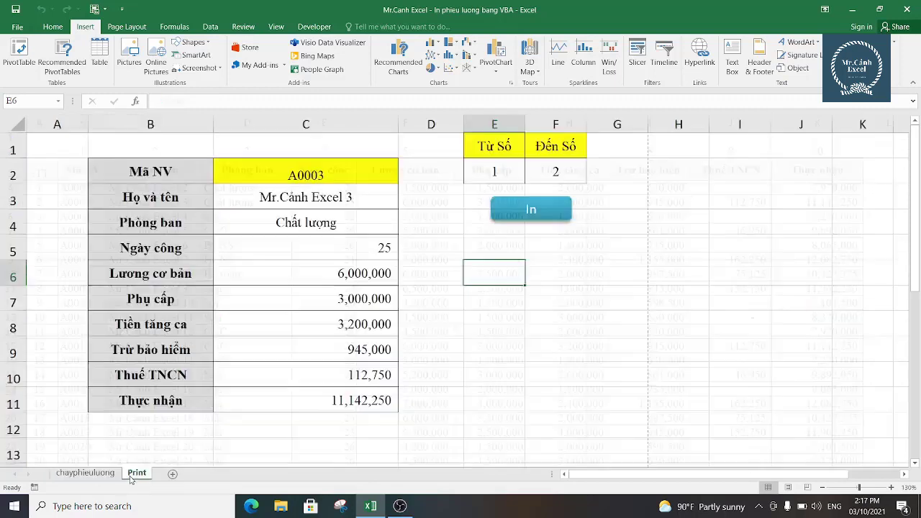
left_click(296, 216)
left_click(268, 196)
left_click(272, 216)
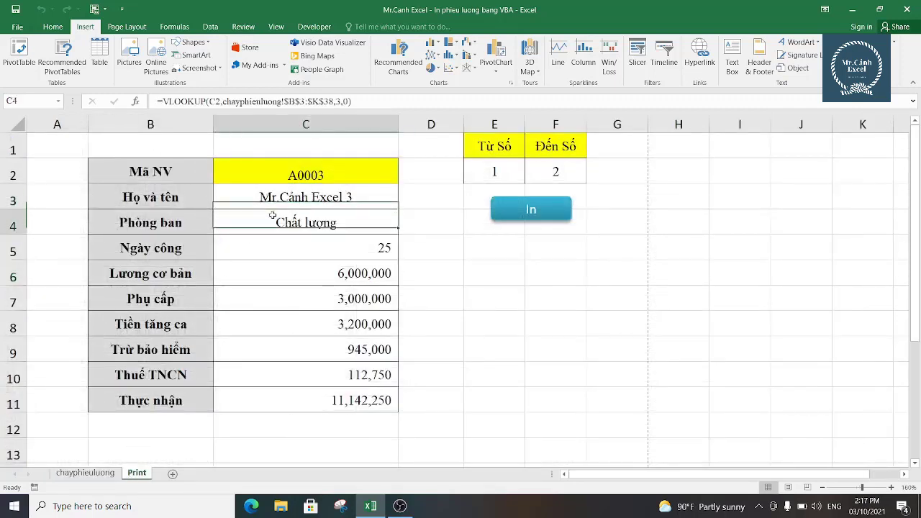
left_click(280, 247)
left_click(273, 295)
left_click(270, 324)
- Check the lower payslip lookups through net pay, ending on the A0003 employee code cell
left_click(266, 367)
left_click(315, 391)
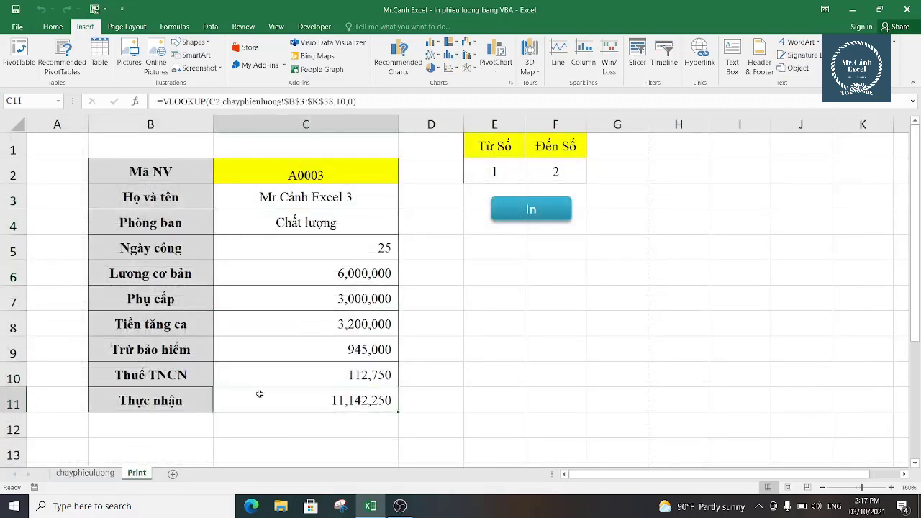
left_click(282, 320)
left_click(285, 268)
left_click(291, 214)
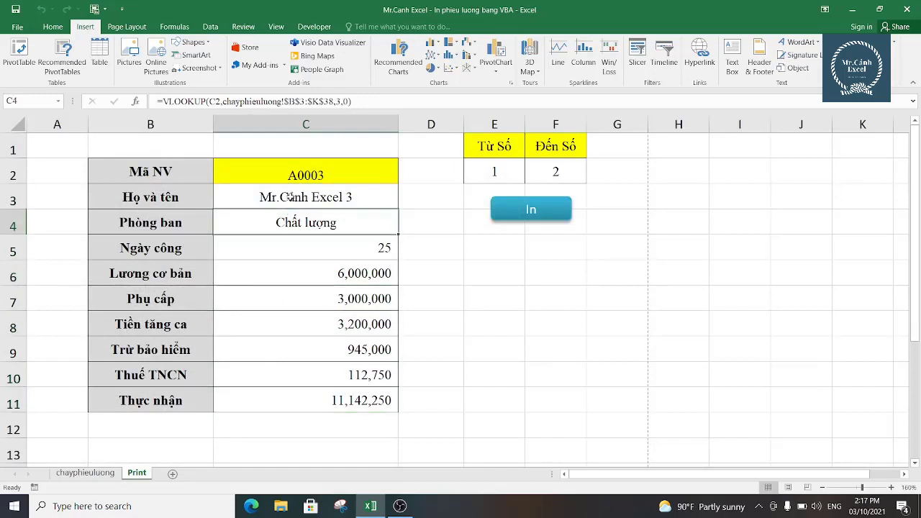
left_click(291, 197)
left_click(295, 165)
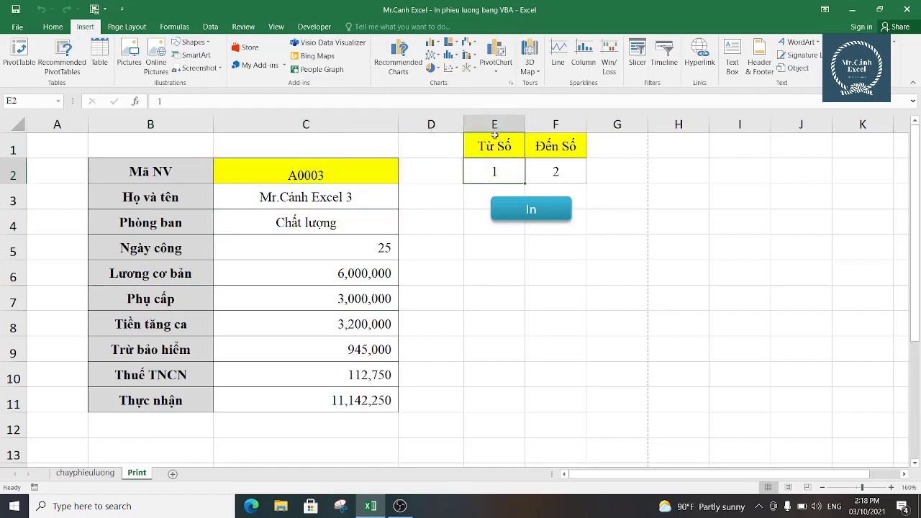
- Compare the From and To number cells of the print range
left_click(550, 166)
left_click(504, 170)
left_click(545, 166)
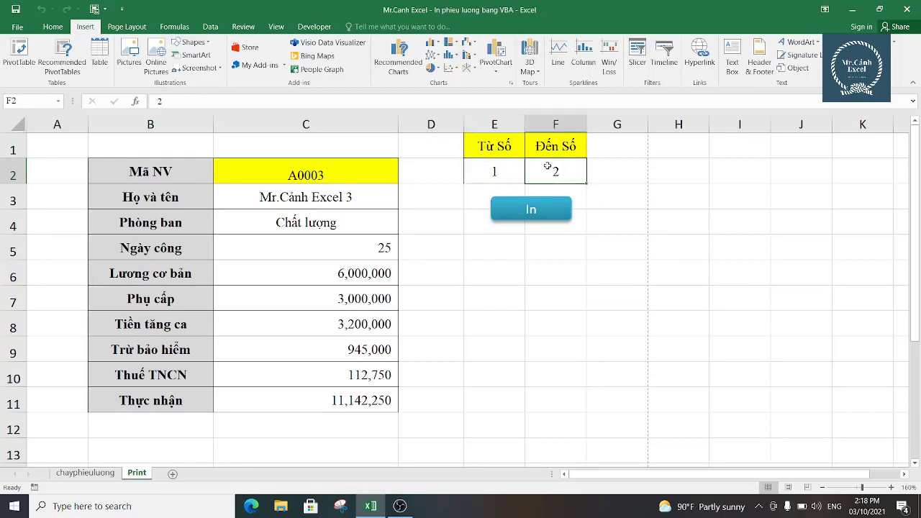
left_click(501, 169)
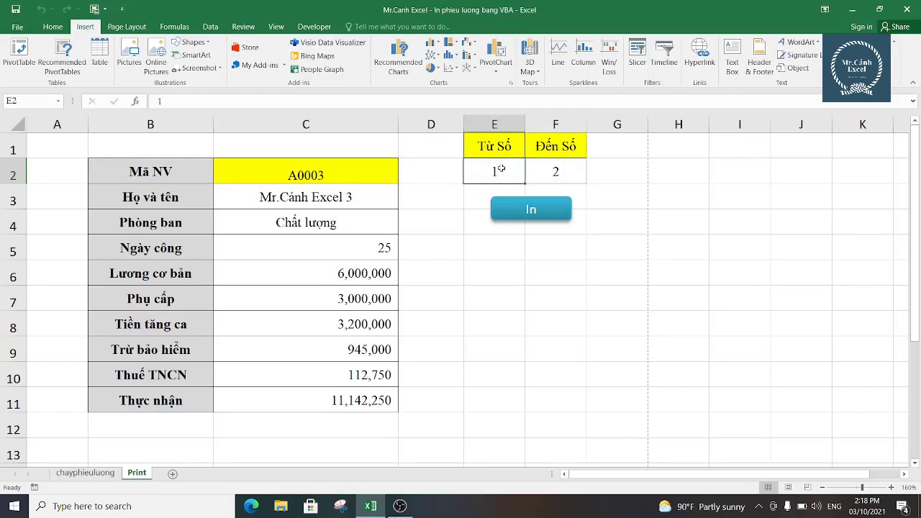
left_click(541, 167)
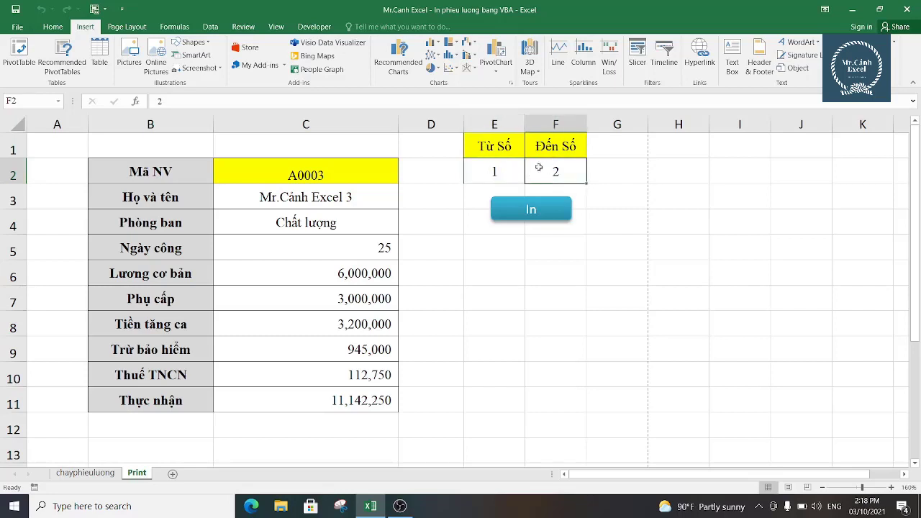
left_click(492, 166)
left_click(539, 166)
left_click(497, 168)
left_click(546, 167)
- On the chayphieuluong sheet, confirm the last data row is number 35
left_click(74, 473)
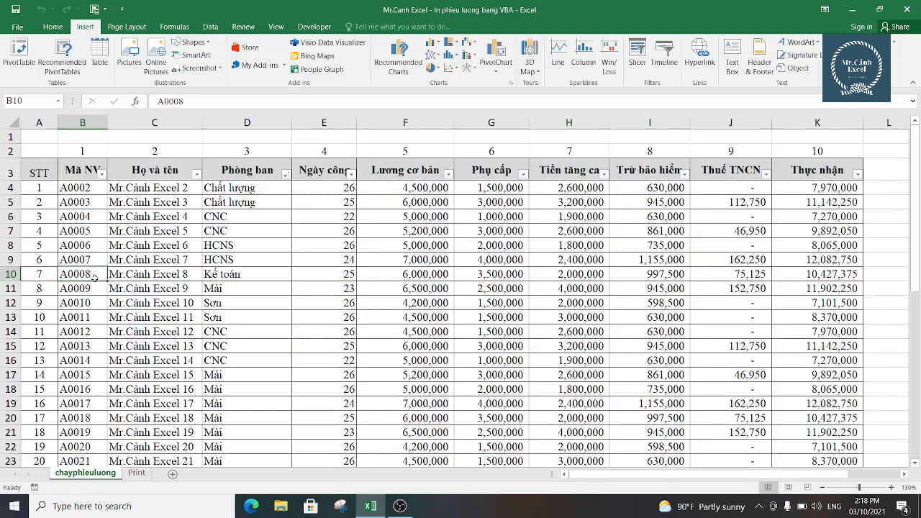
left_click(44, 275)
scroll(79, 288, "down", 4)
scroll(81, 292, "down", 4)
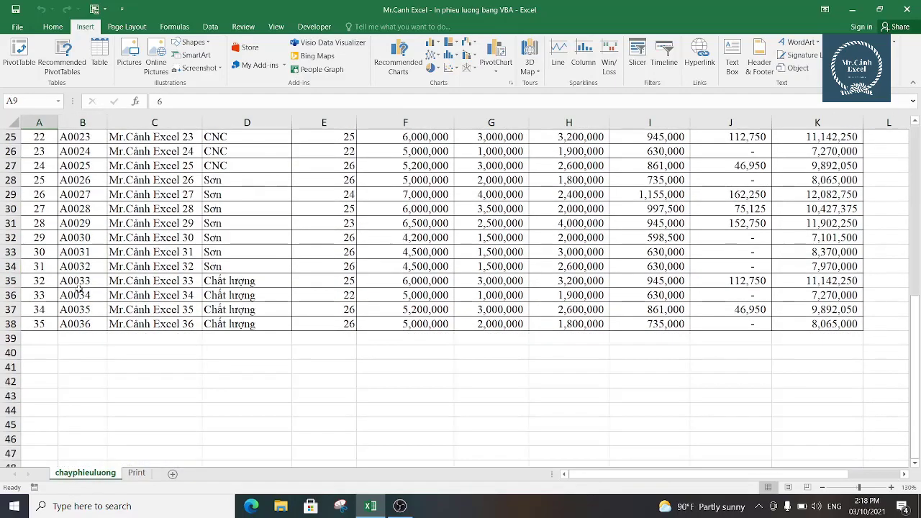
left_click(41, 324)
scroll(72, 309, "up", 5)
scroll(142, 288, "up", 3)
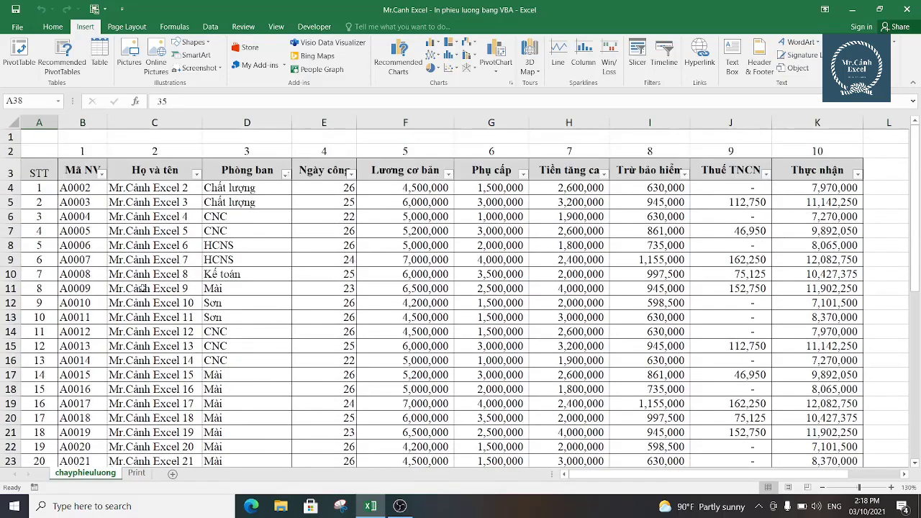
- Return to the Print sheet and point out the From number cell
left_click(142, 479)
left_click(493, 298)
left_click(499, 171)
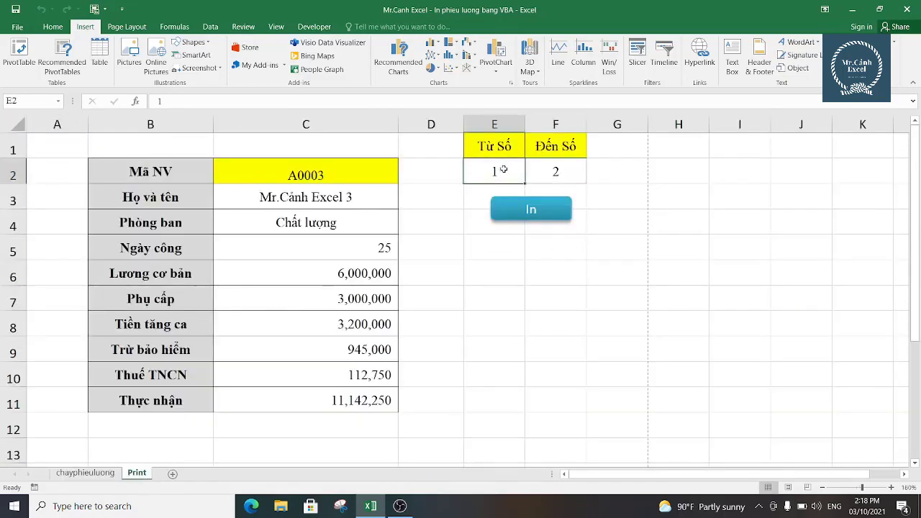
- Run the In macro for rows 1 to 2, cancelling the save for payslips A0002 and A0003
left_click(484, 241)
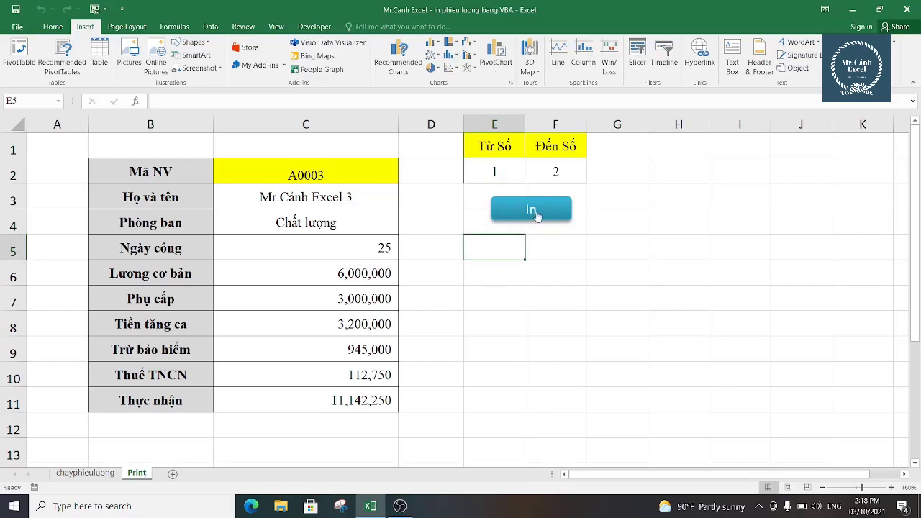
left_click(537, 215)
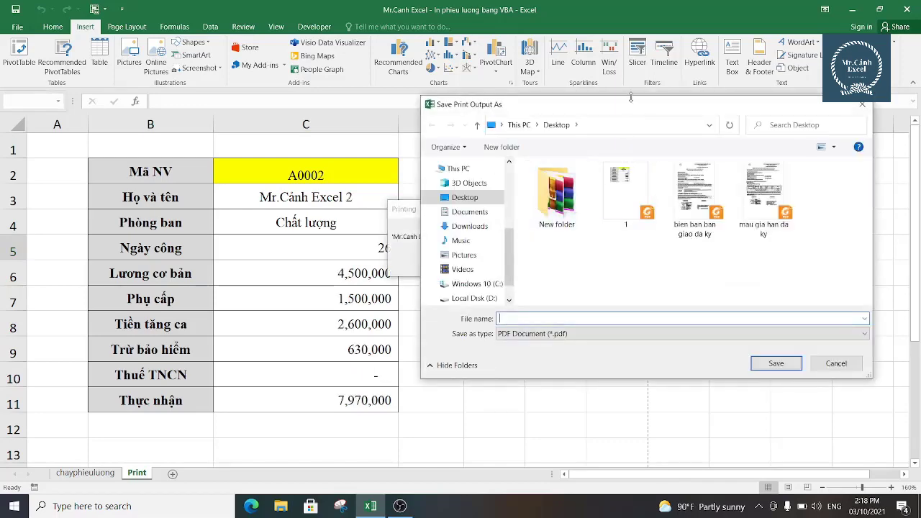
left_click_drag(629, 108, 451, 88)
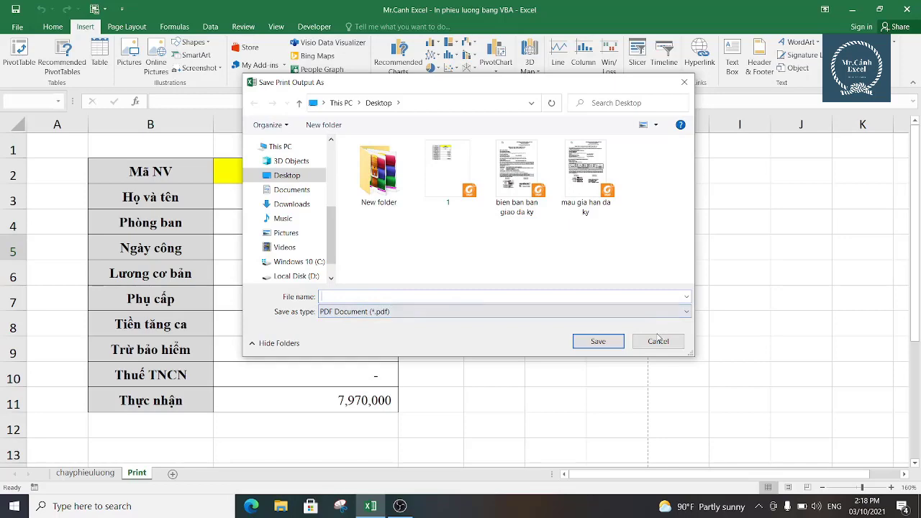
left_click_drag(573, 87, 759, 105)
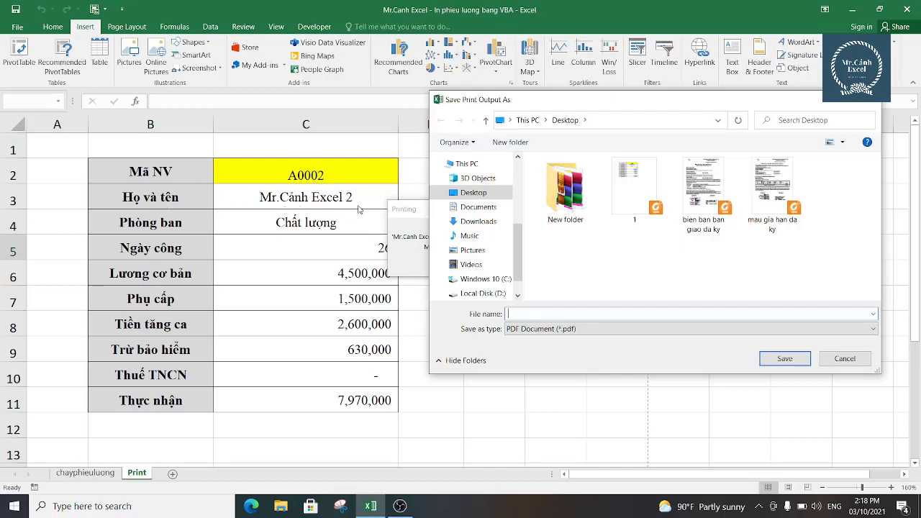
left_click(846, 359)
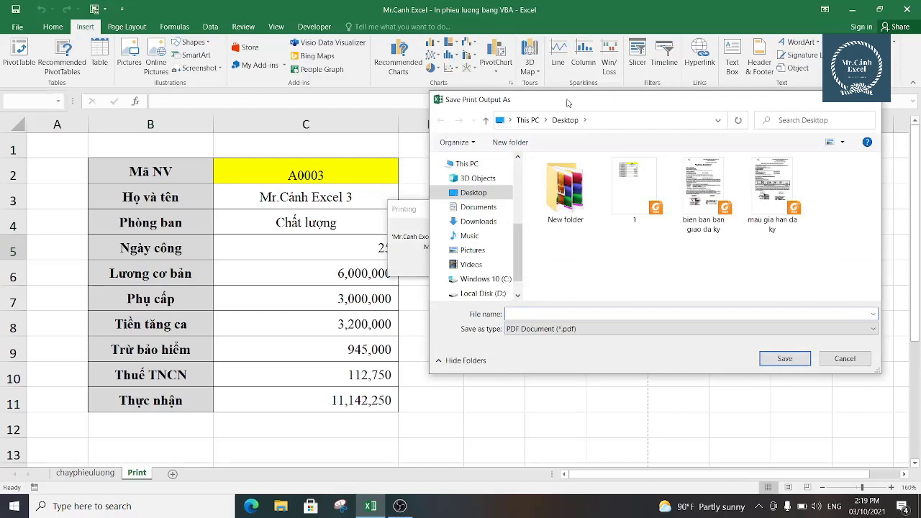
left_click(871, 104)
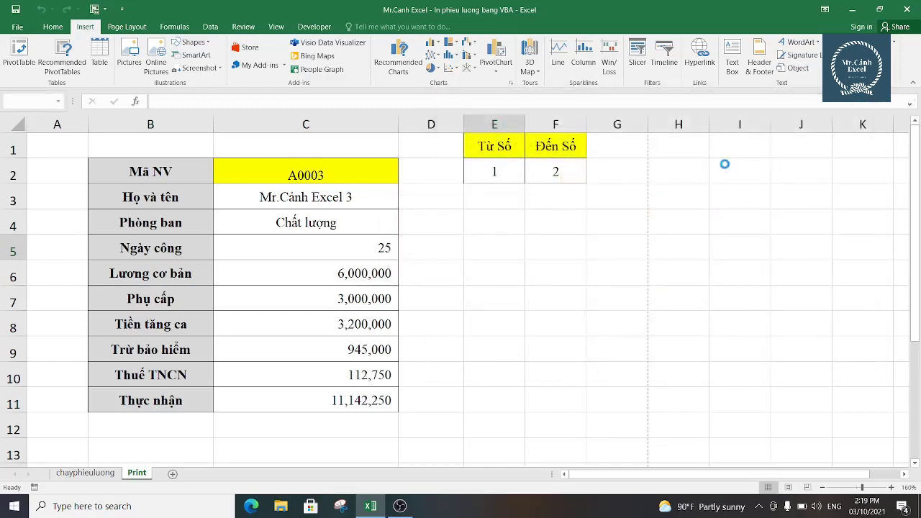
- Set the print range to From 5 and To 8
left_click(500, 172)
type("5")
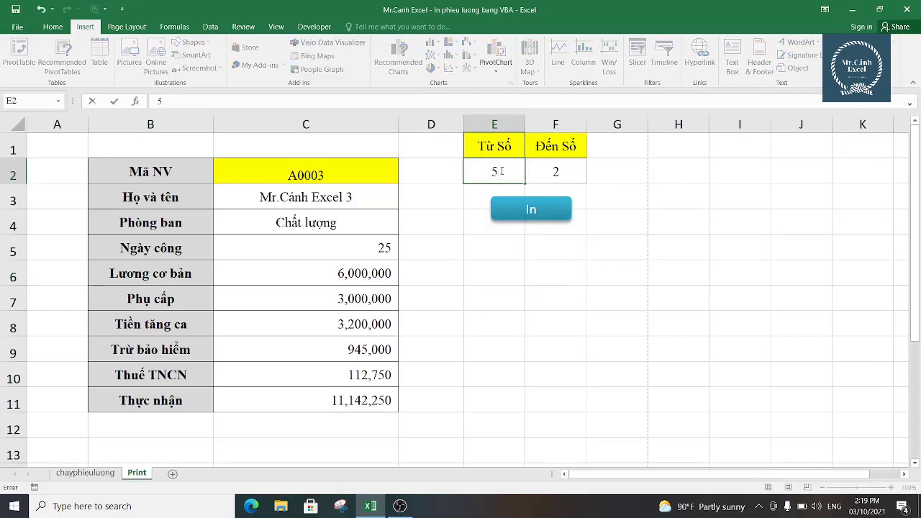
left_click(545, 173)
type("8")
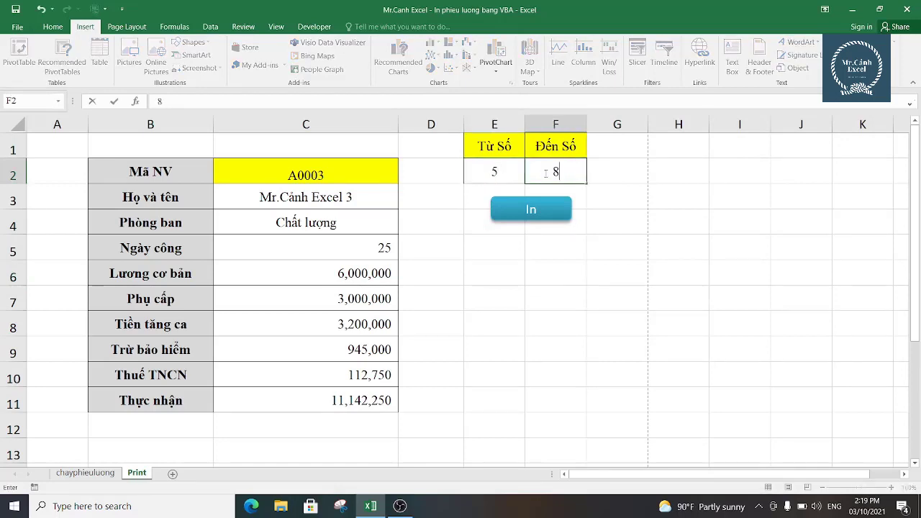
left_click(555, 270)
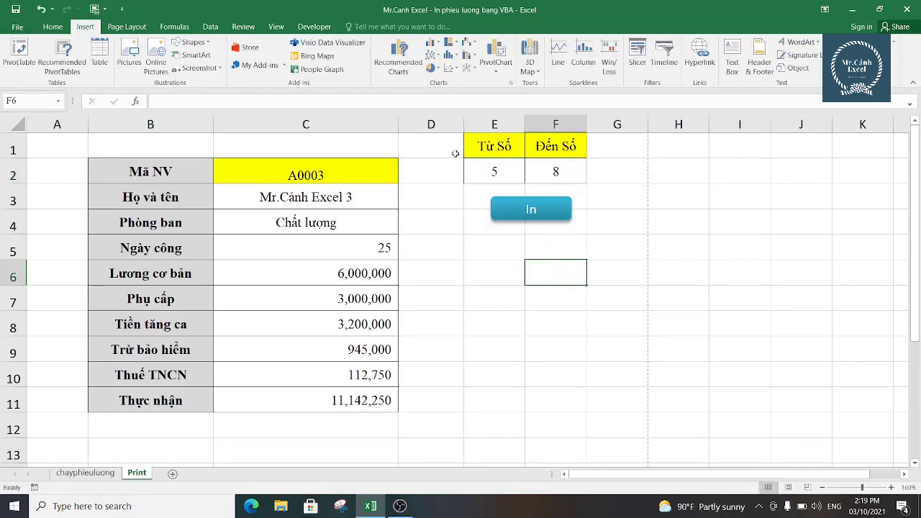
- Run the In macro, cancelling the save for payslips A0006 through A0009
left_click(533, 213)
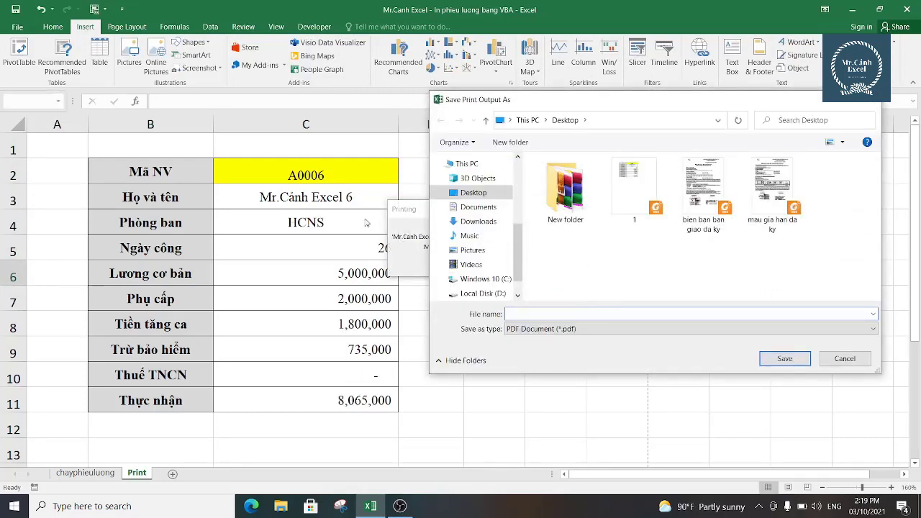
left_click(845, 359)
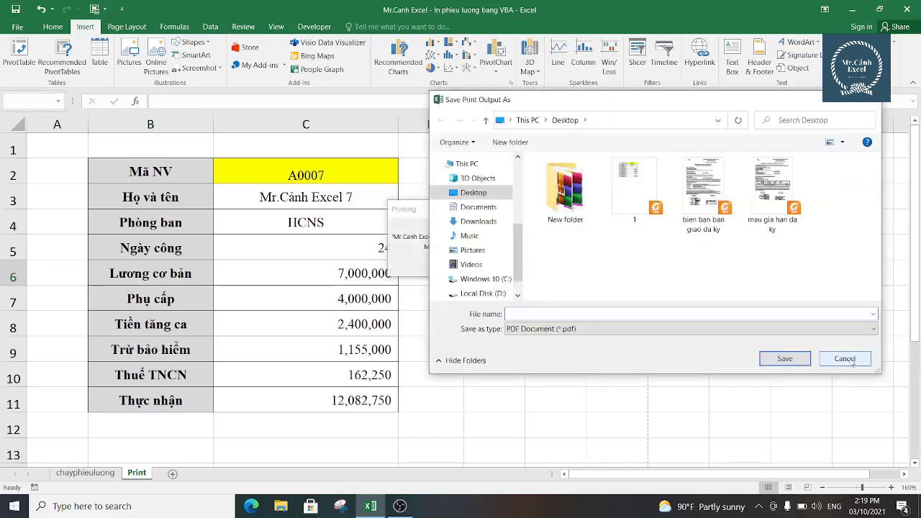
left_click(847, 358)
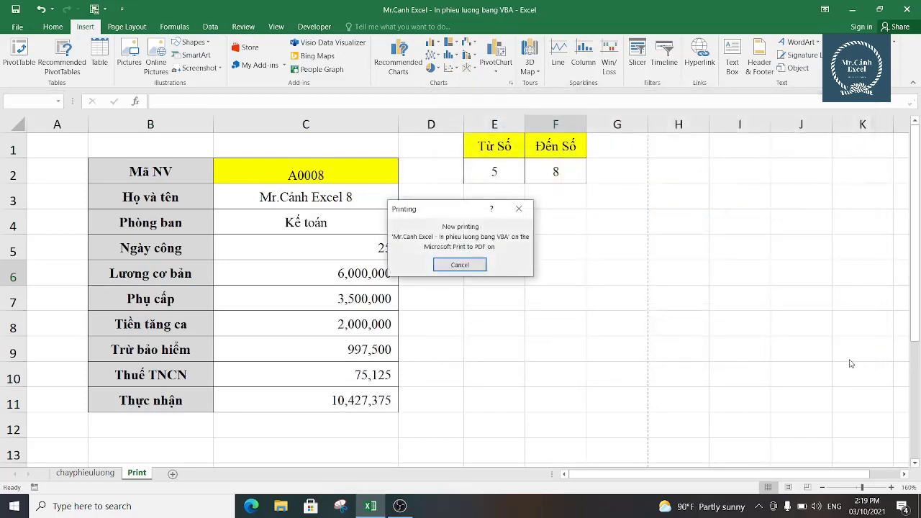
left_click(864, 364)
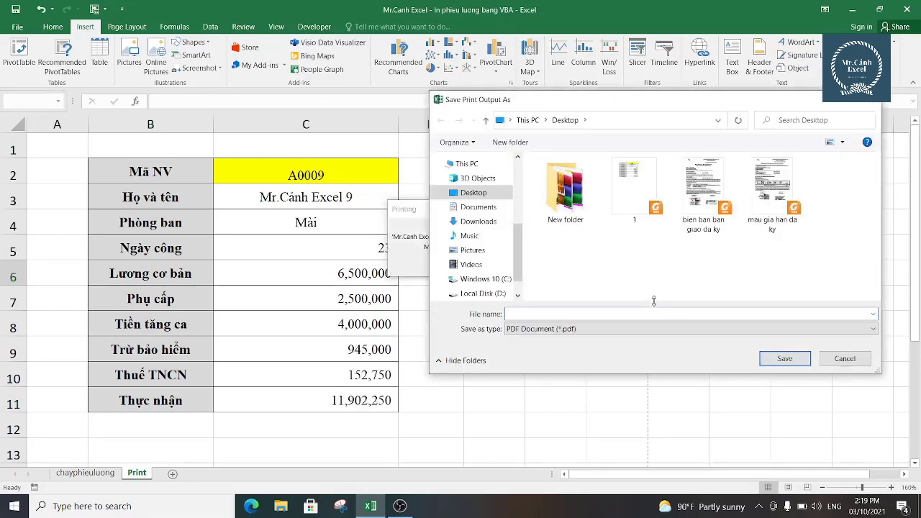
left_click(845, 358)
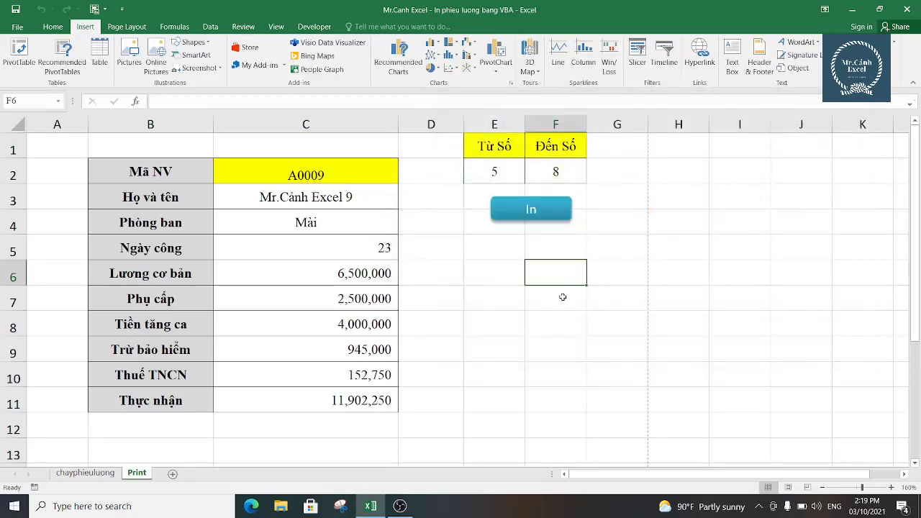
- Check the name lookup, then locate employee A0009 in row 11, comparing it with A0006
left_click(485, 244)
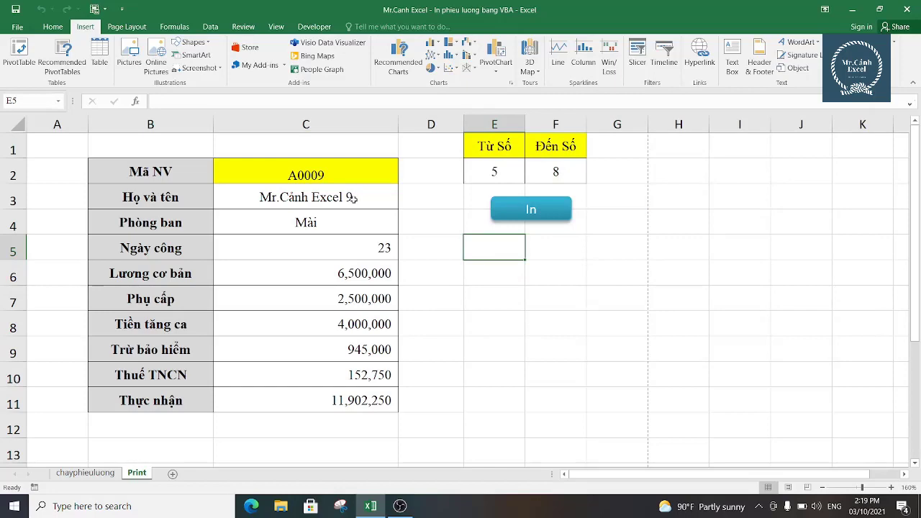
left_click(254, 201)
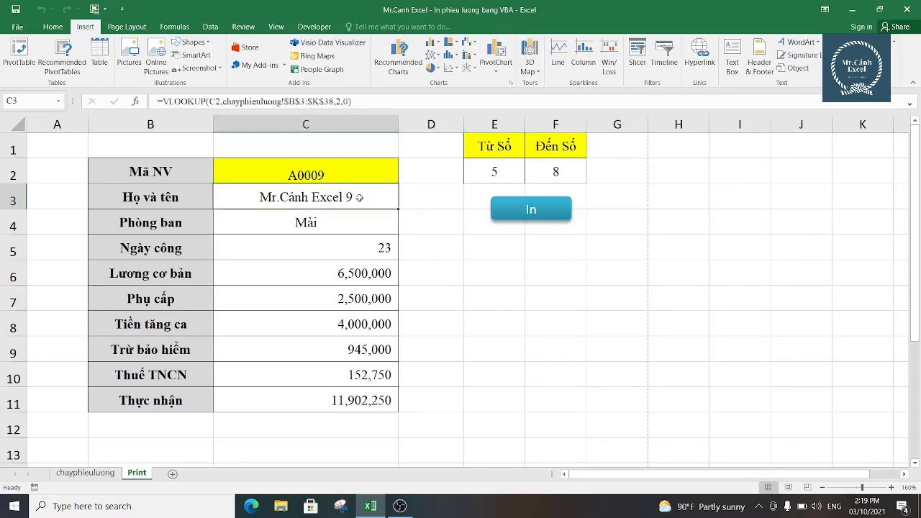
left_click(85, 473)
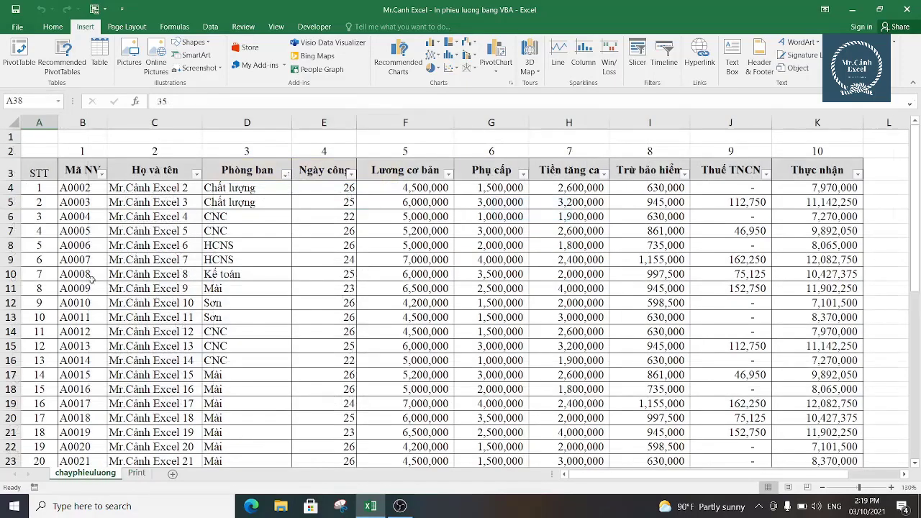
left_click(43, 289)
left_click(79, 290)
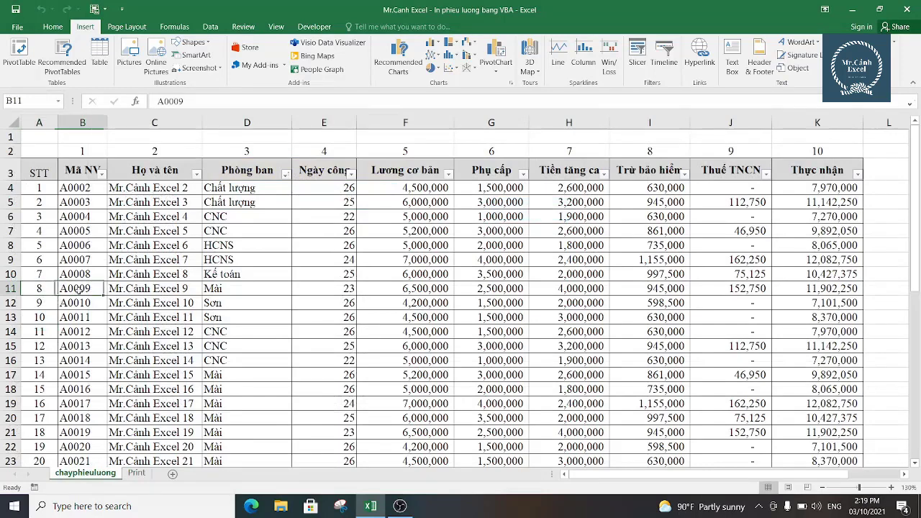
left_click_drag(79, 289, 162, 290)
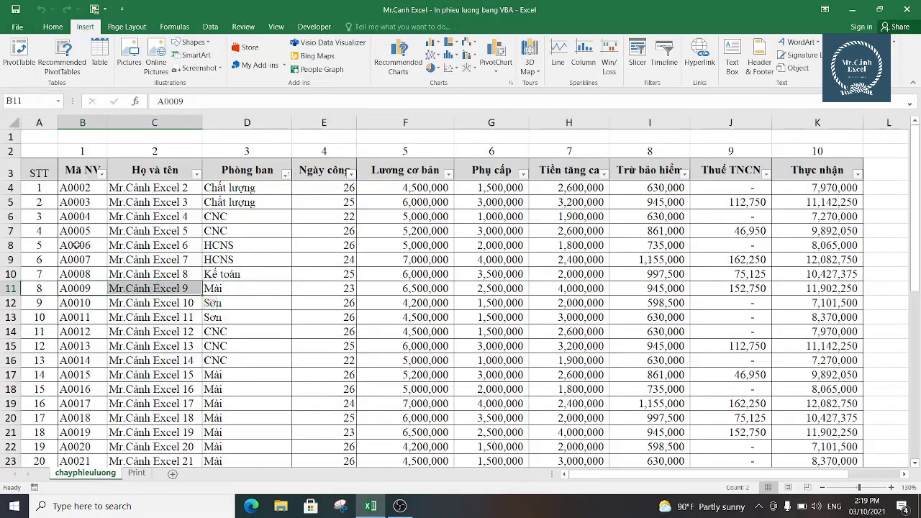
left_click_drag(81, 246, 192, 245)
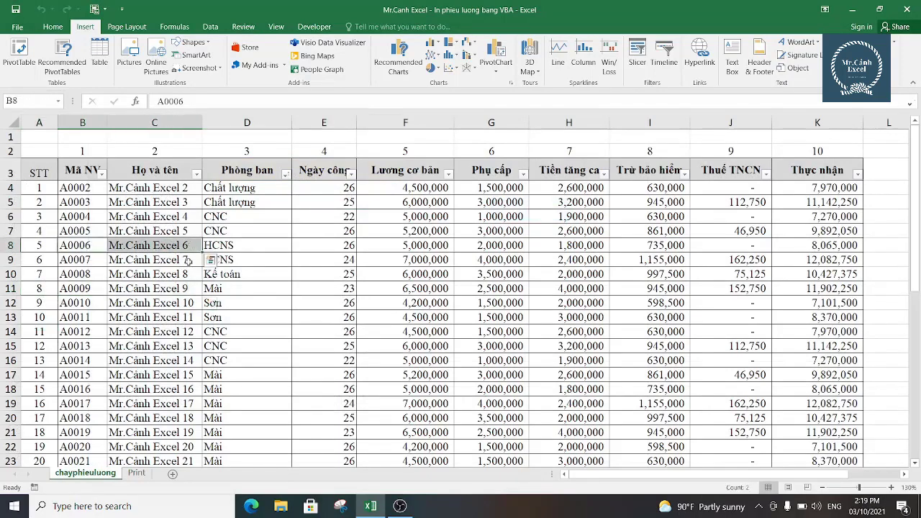
left_click_drag(81, 288, 171, 287)
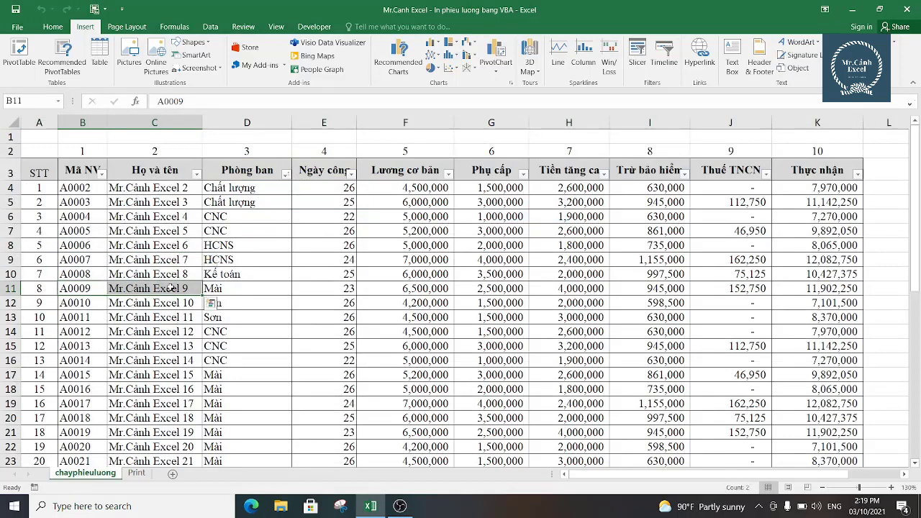
- Back on the Print sheet, select cells E5–E7, then launch Visual Basic from the Developer tab
left_click(137, 473)
left_click(518, 267)
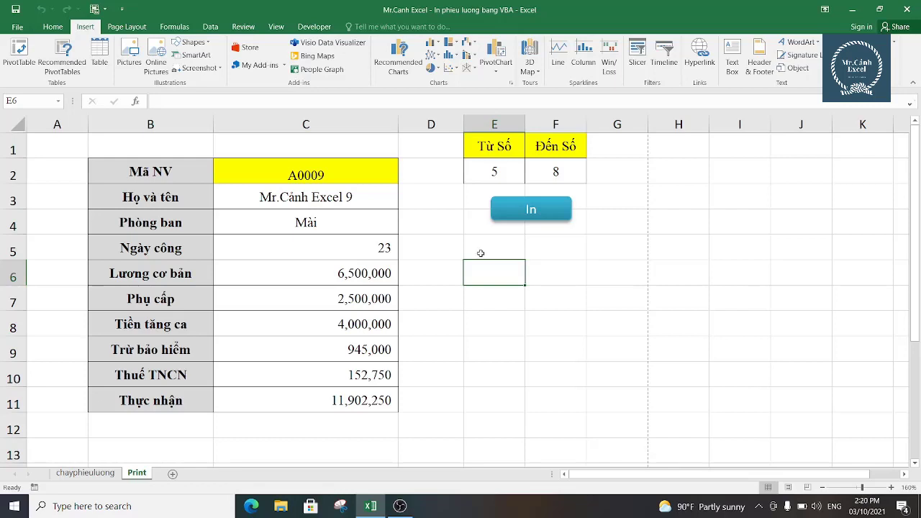
left_click(482, 297)
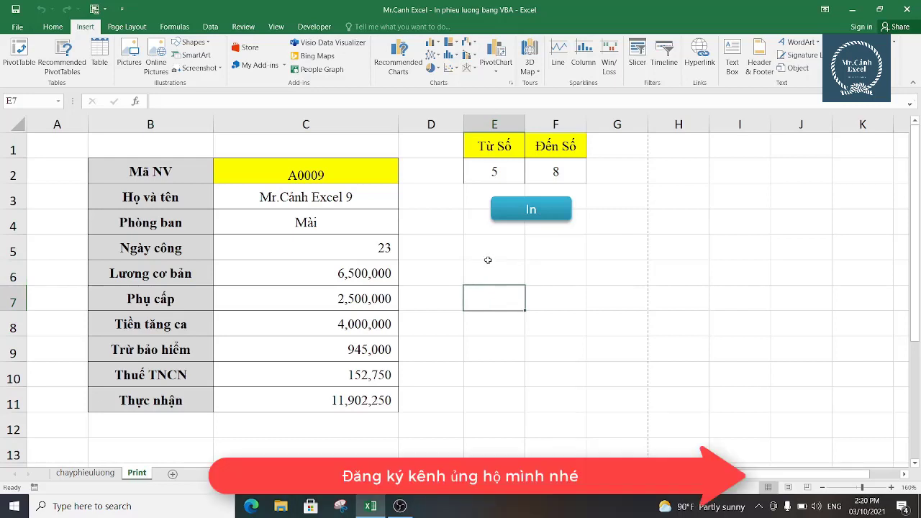
left_click(488, 259)
left_click(487, 255)
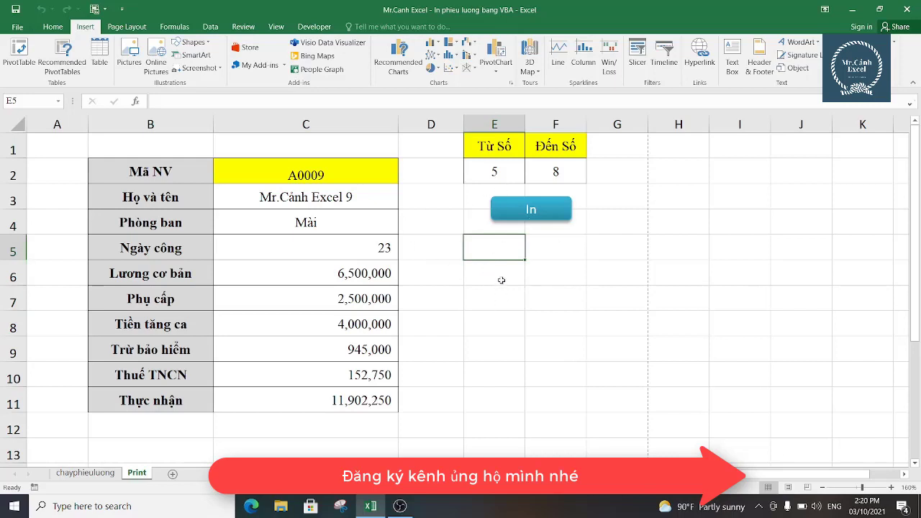
left_click(501, 276)
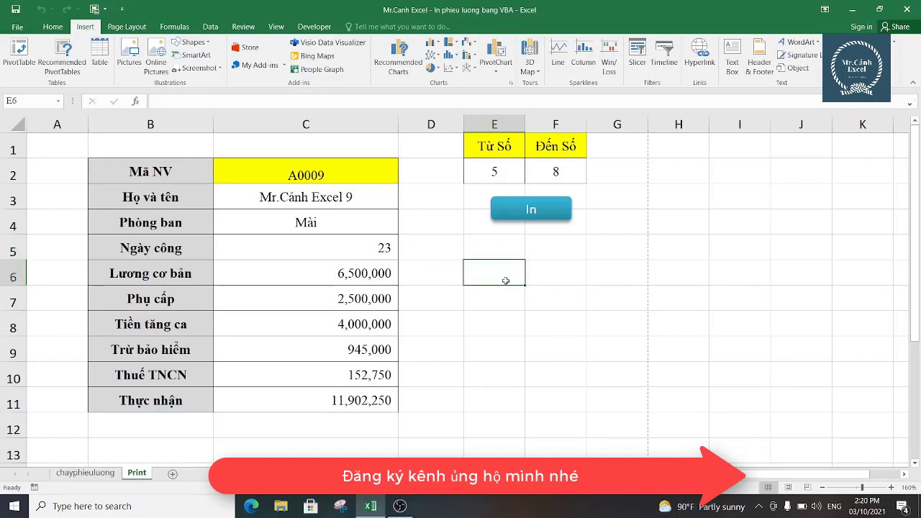
left_click(314, 29)
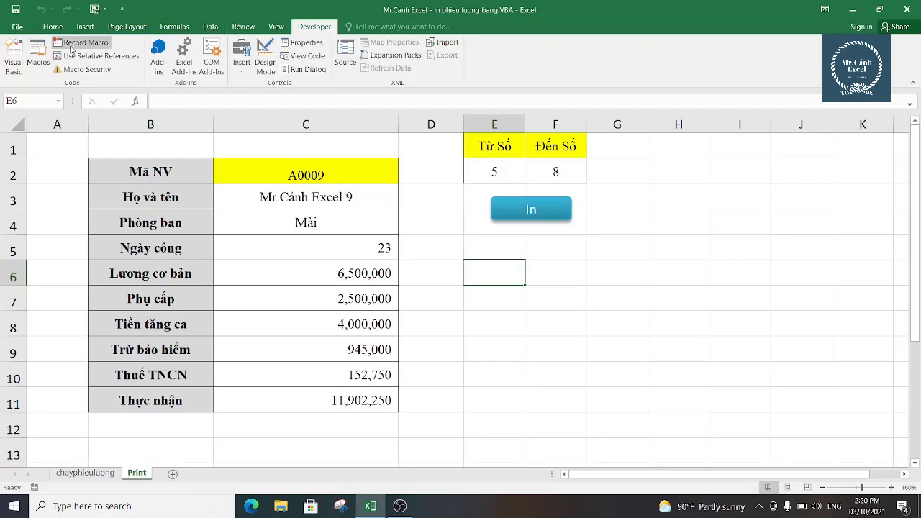
left_click(13, 58)
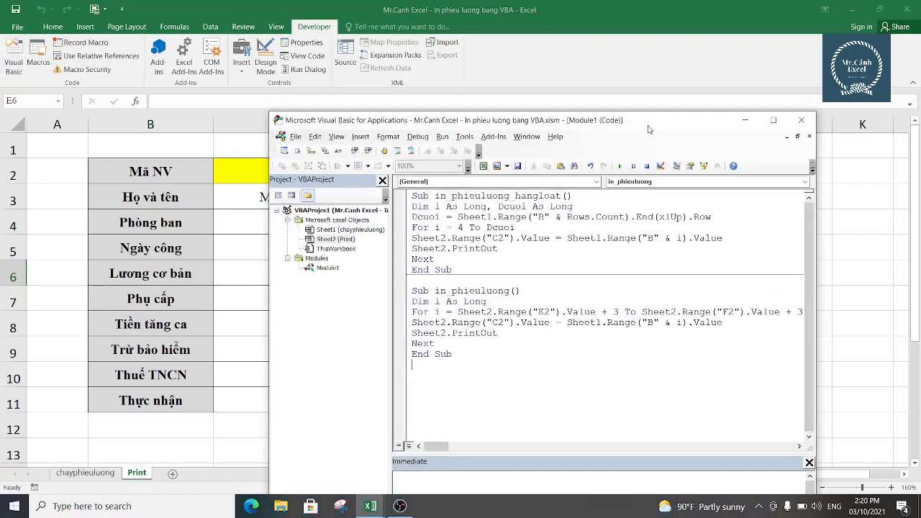
left_click_drag(651, 123, 643, 52)
left_click(532, 321)
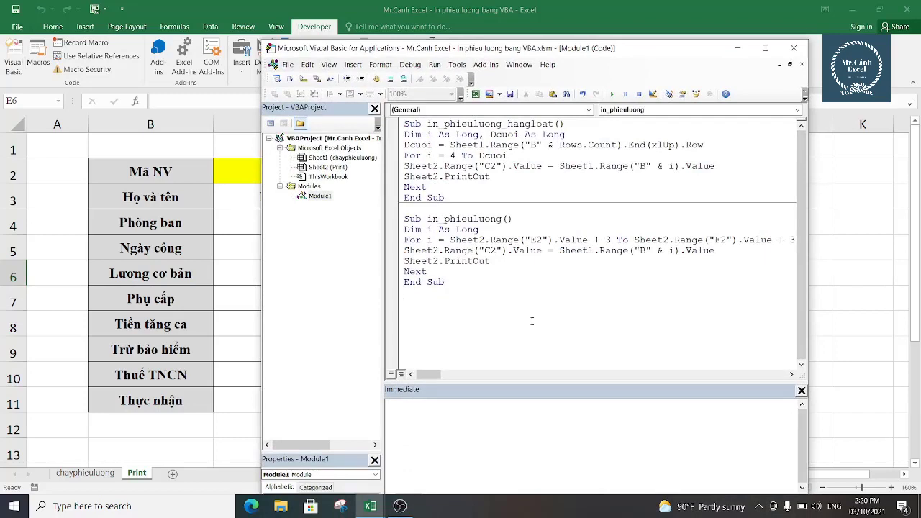
left_click(539, 318)
left_click(447, 191)
left_click_drag(445, 198, 390, 124)
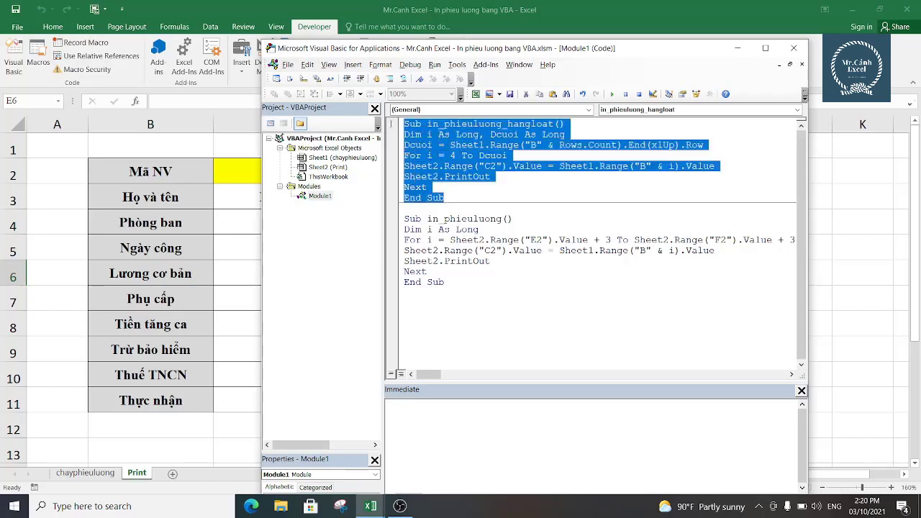
left_click(510, 191)
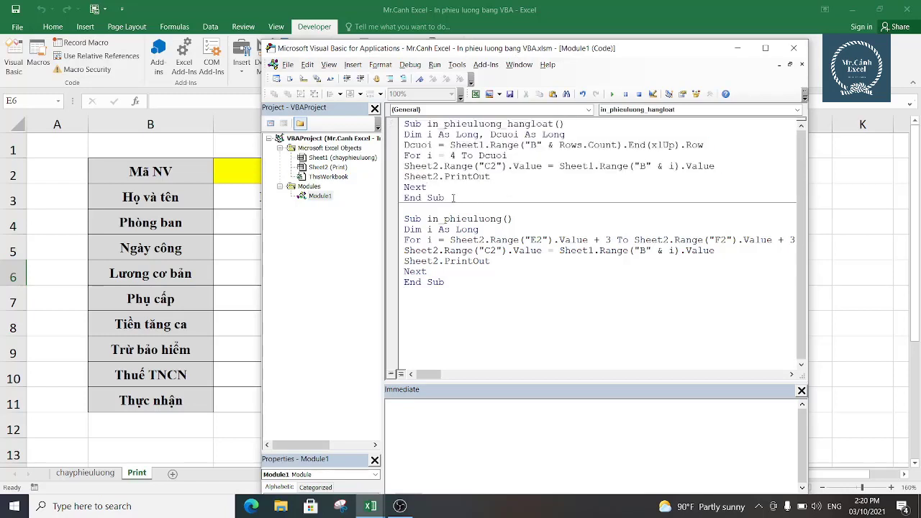
left_click_drag(453, 197, 395, 124)
left_click(457, 286)
left_click_drag(457, 285, 400, 217)
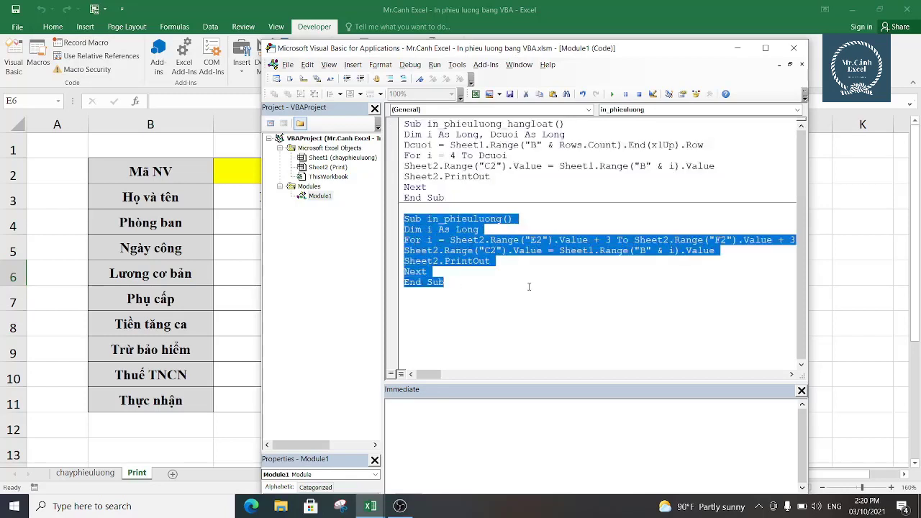
left_click(506, 293)
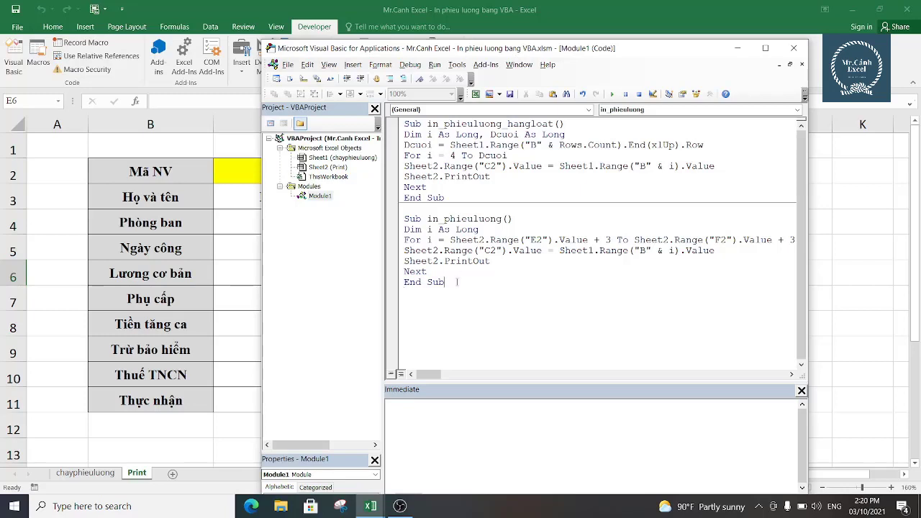
left_click_drag(457, 283, 404, 217)
left_click(472, 283)
left_click(320, 196)
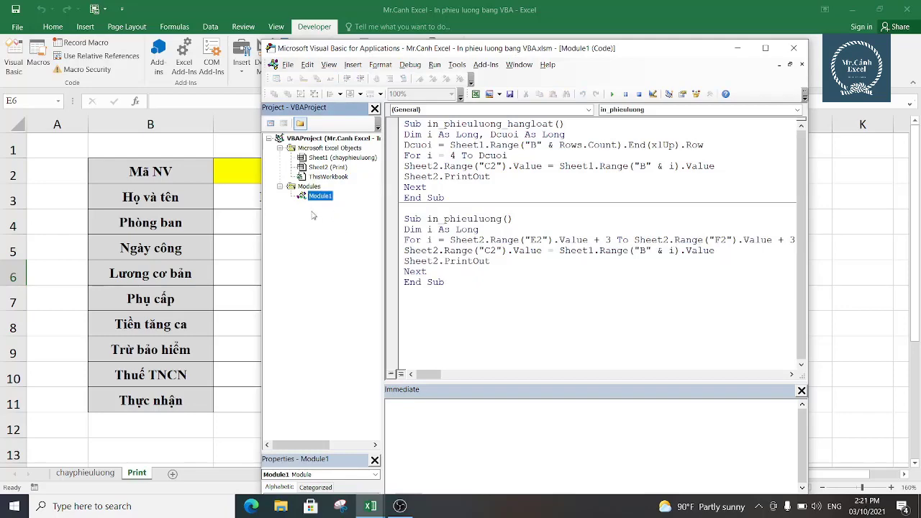
- Insert a new Module2 into the project and delete its Option Explicit line
right_click(314, 212)
mouse_move(342, 261)
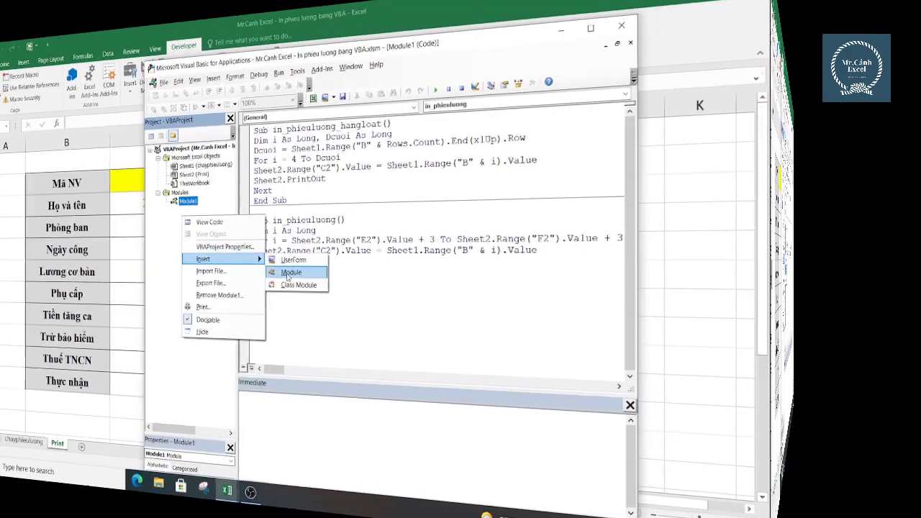
left_click(291, 272)
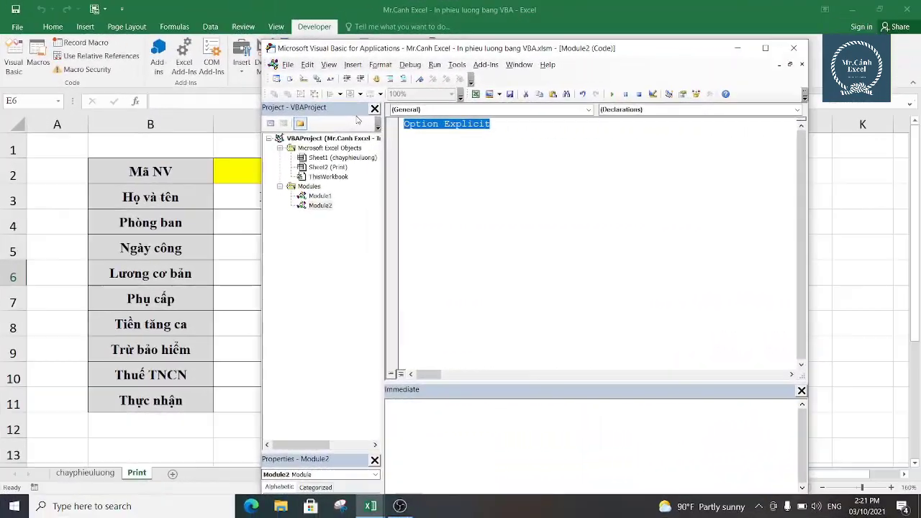
key("Delete")
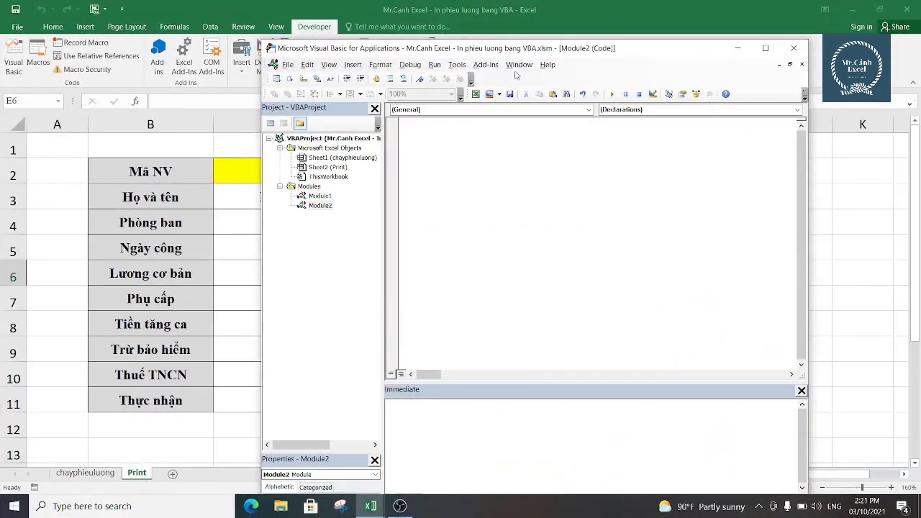
left_click_drag(493, 51, 474, 232)
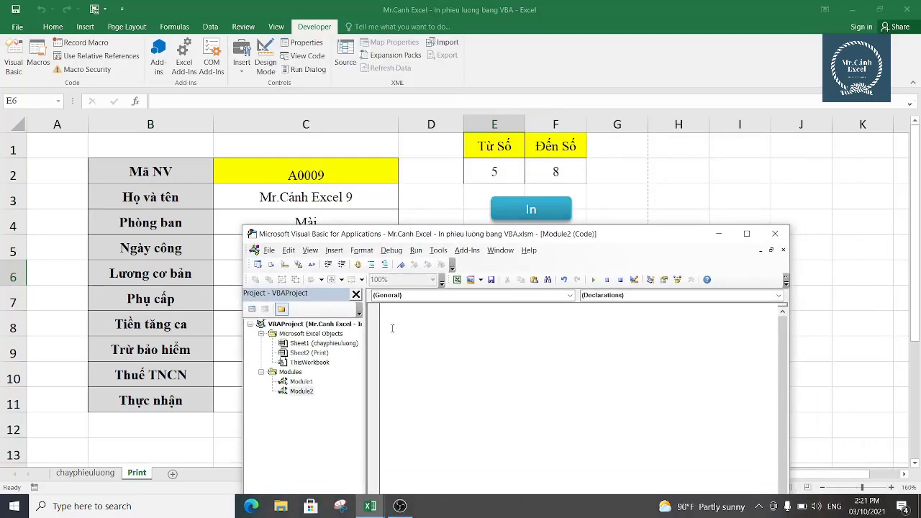
- Write the Sub in_phieu_luong01() header and declare Dim i As Long
left_click(393, 314)
type("Sub ")
type("in")
type("_phieu_")
type("luo")
type("ng01")
key("Return")
key("Return")
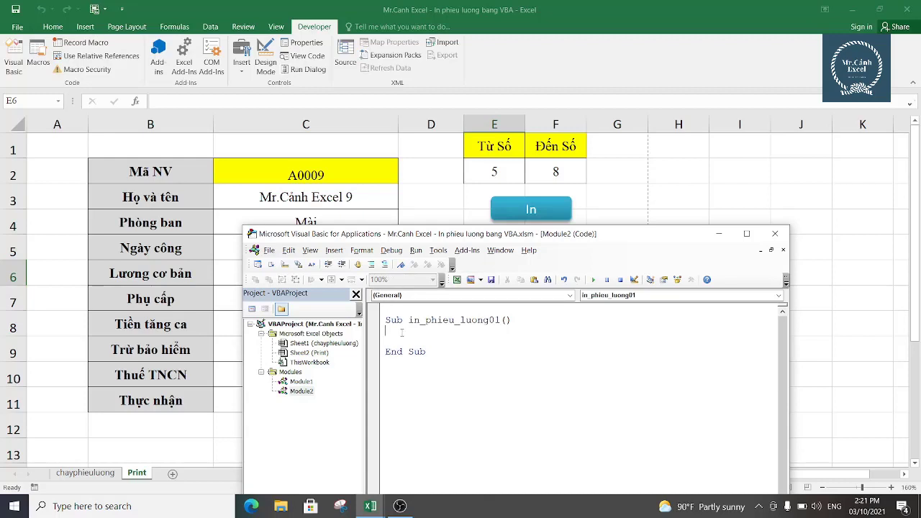
type("Dim i")
type(" as lo")
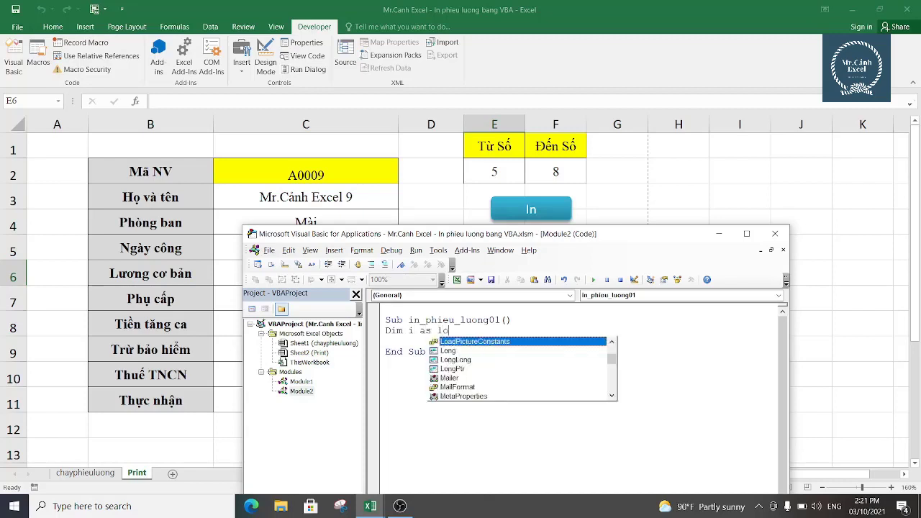
type("ng")
key("Return")
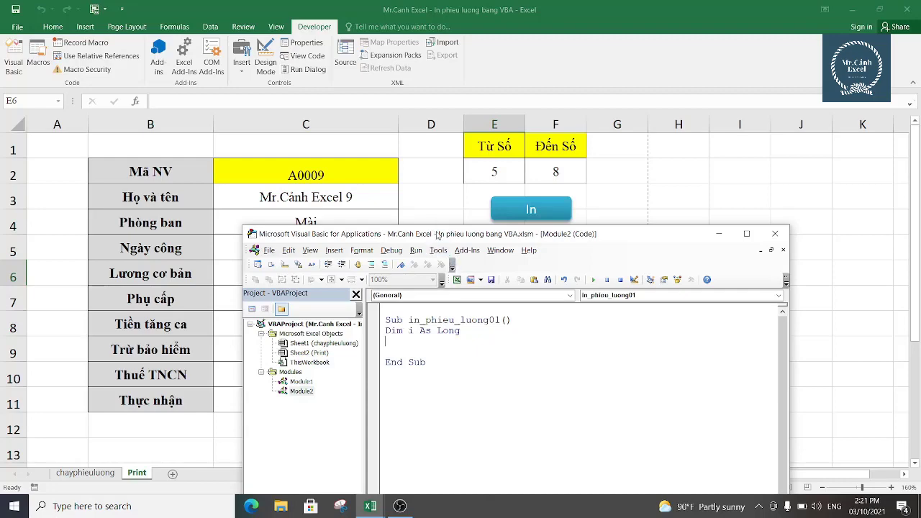
- Add the Sheet2.PrintOut statement inside the macro
left_click_drag(437, 235, 609, 214)
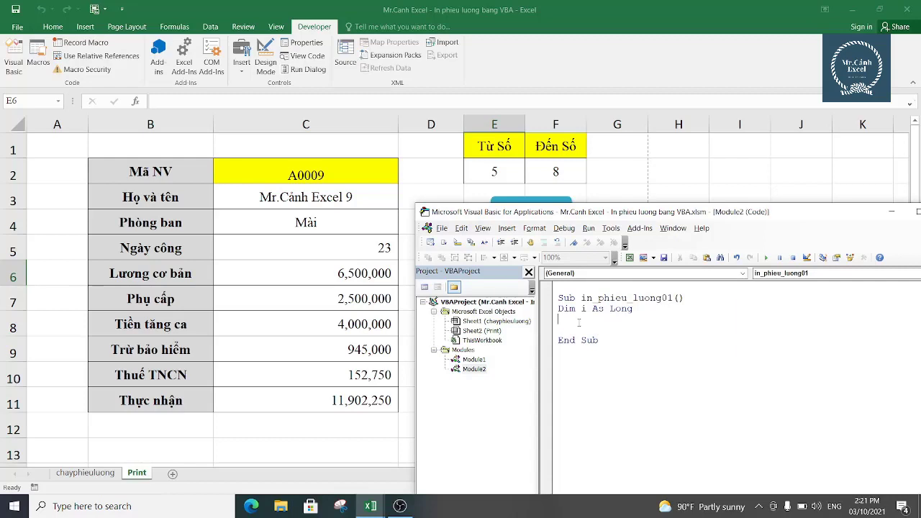
type("Shee")
type("t2.p")
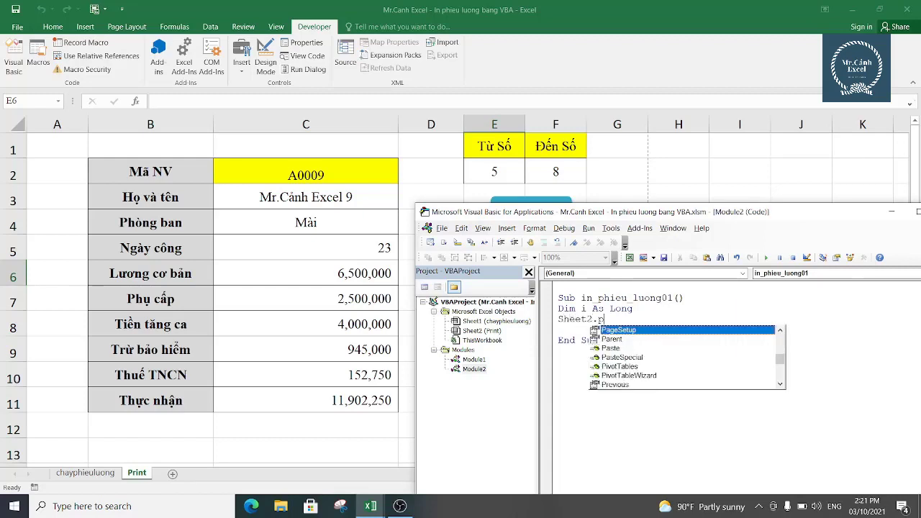
type("rint")
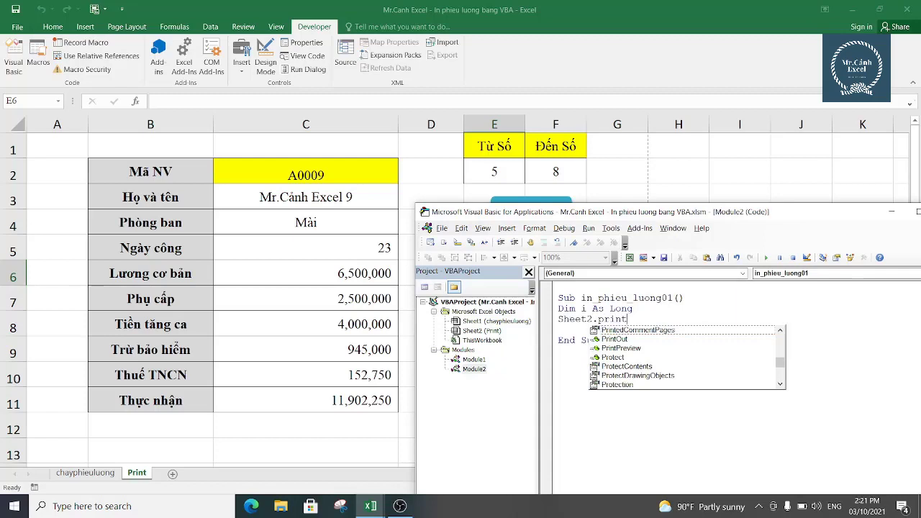
double_click(615, 339)
left_click(593, 351)
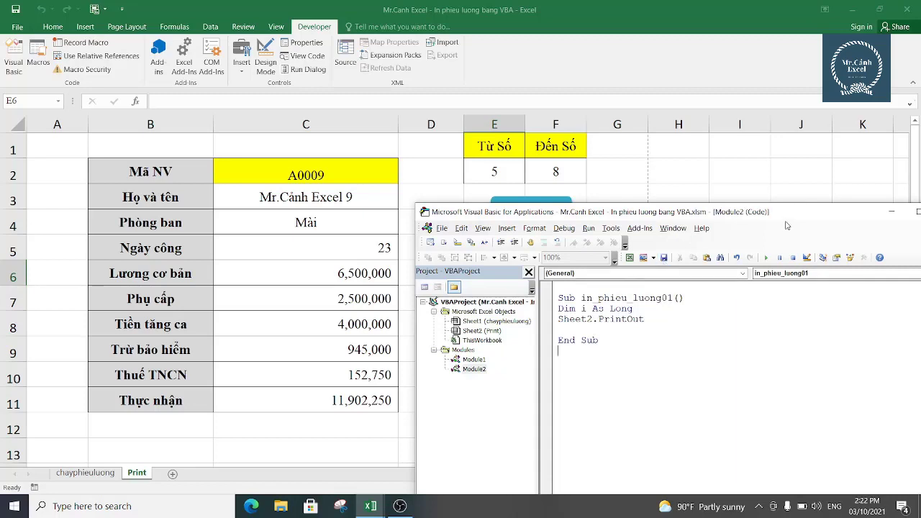
left_click_drag(780, 215, 688, 123)
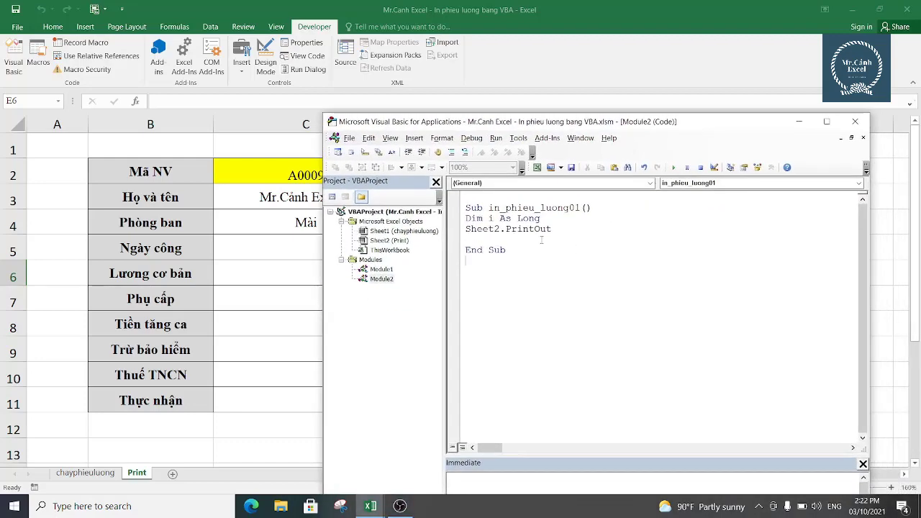
- Run in_phieu_luong01, cancel saving the print output, and bring the Print sheet forward
left_click(674, 167)
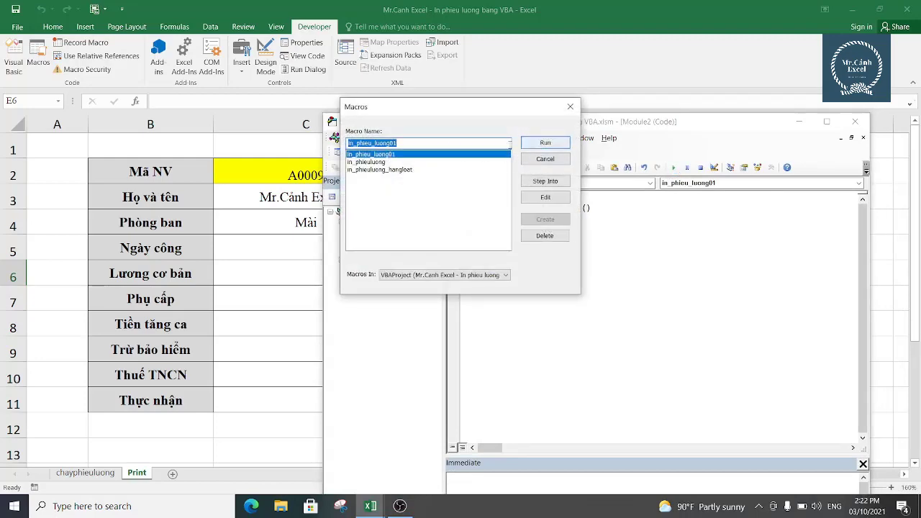
left_click(545, 142)
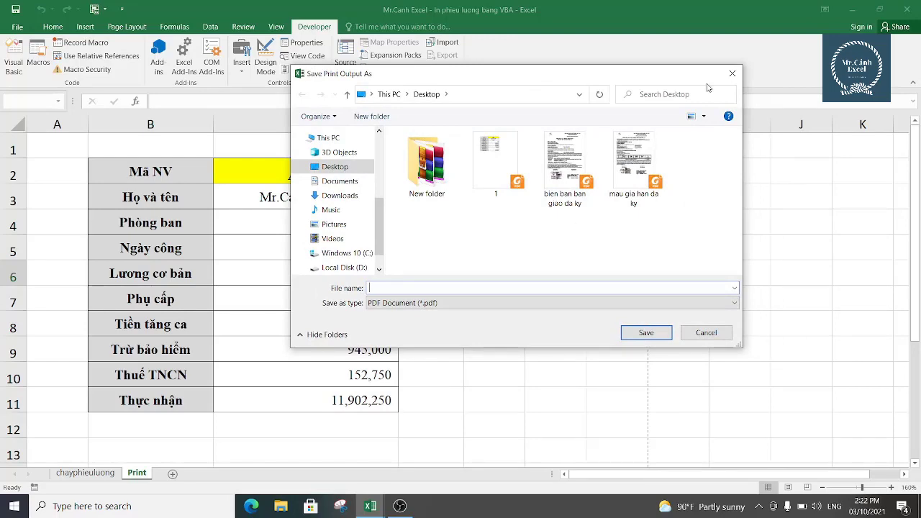
left_click(732, 74)
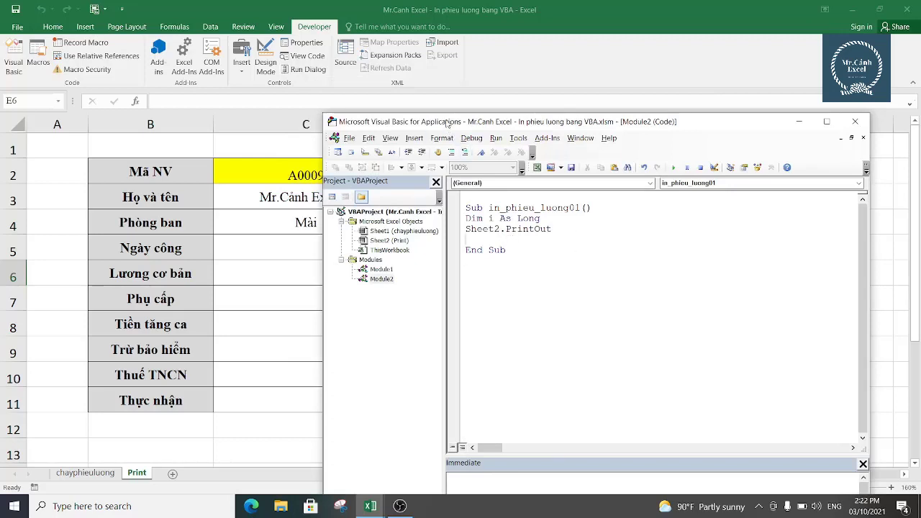
left_click_drag(425, 119, 425, 199)
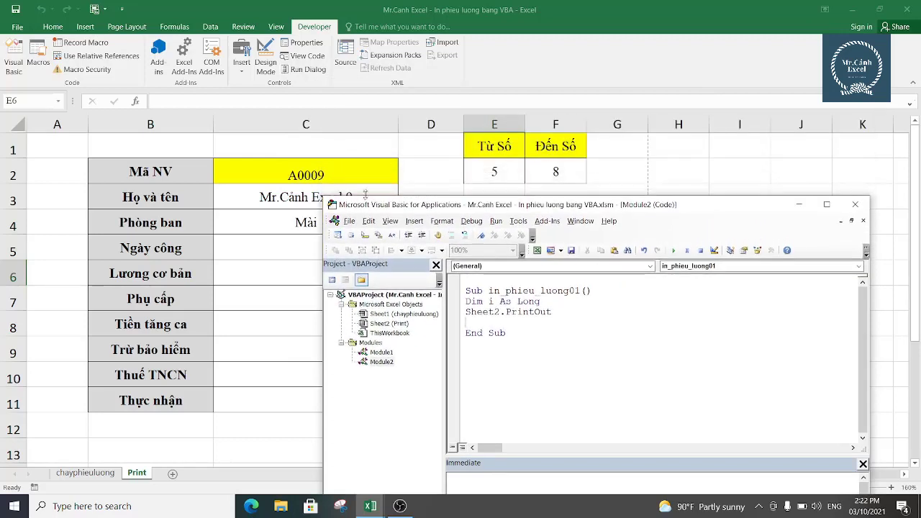
left_click(302, 175)
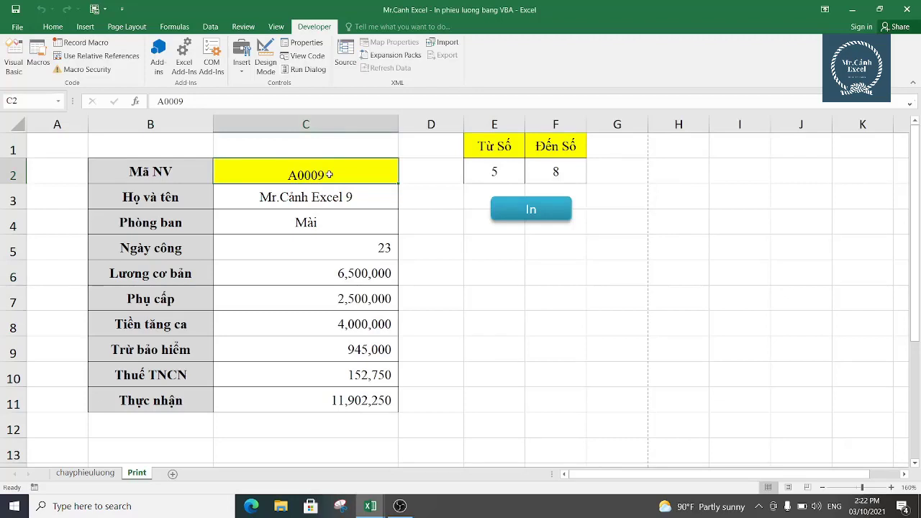
- In the macro editor, add an empty line after Dim i As Long
mouse_move(370, 506)
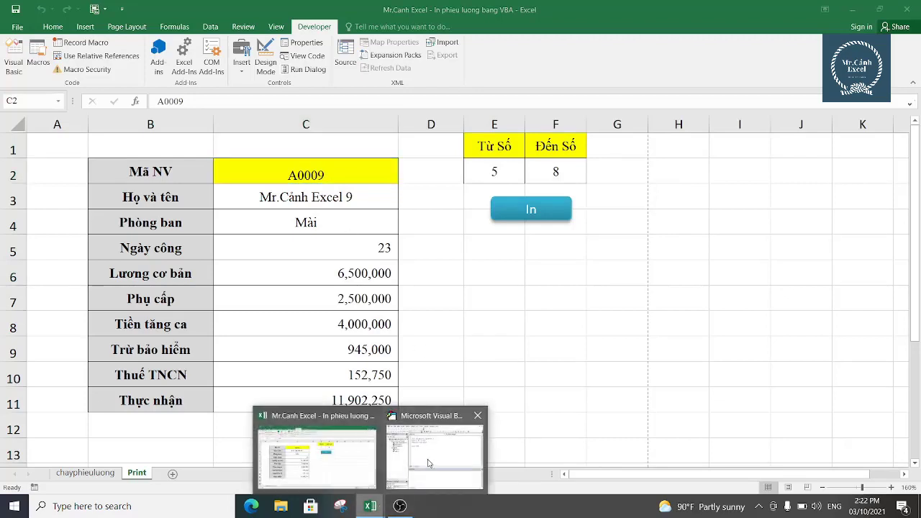
left_click(439, 425)
left_click(547, 304)
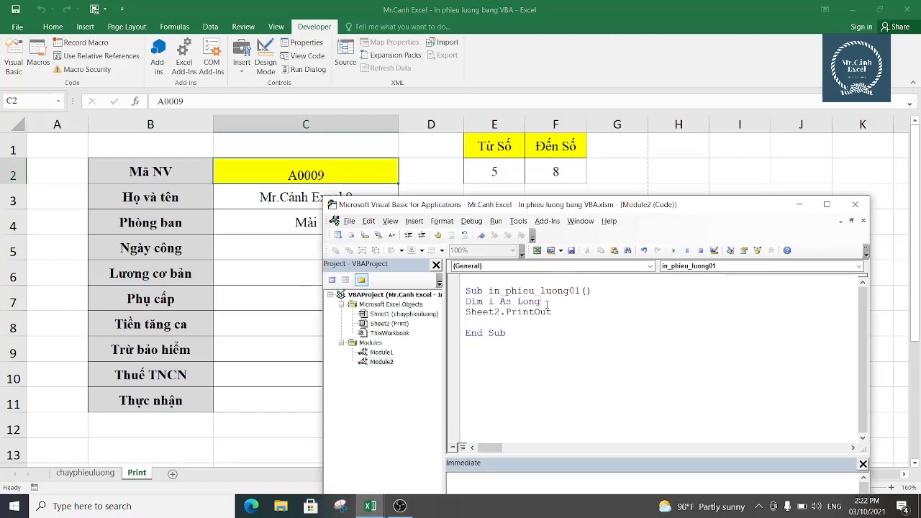
key("Return")
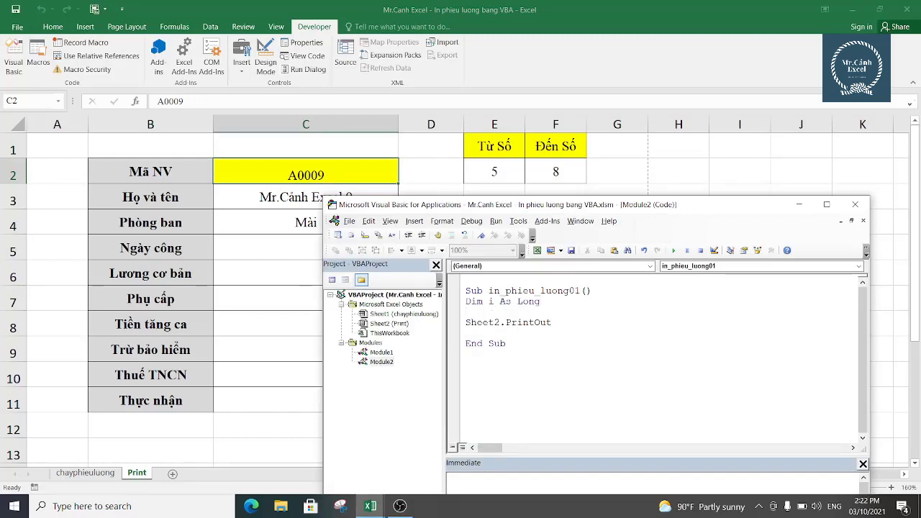
- Check the From 5 and To 8 values, then the data rows through A0033 and last row 35
left_click(503, 166)
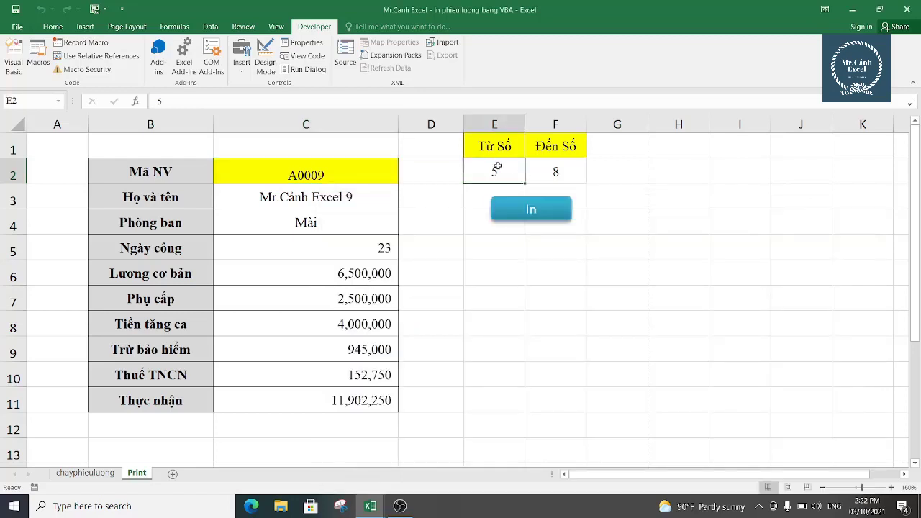
left_click(543, 170)
left_click(93, 474)
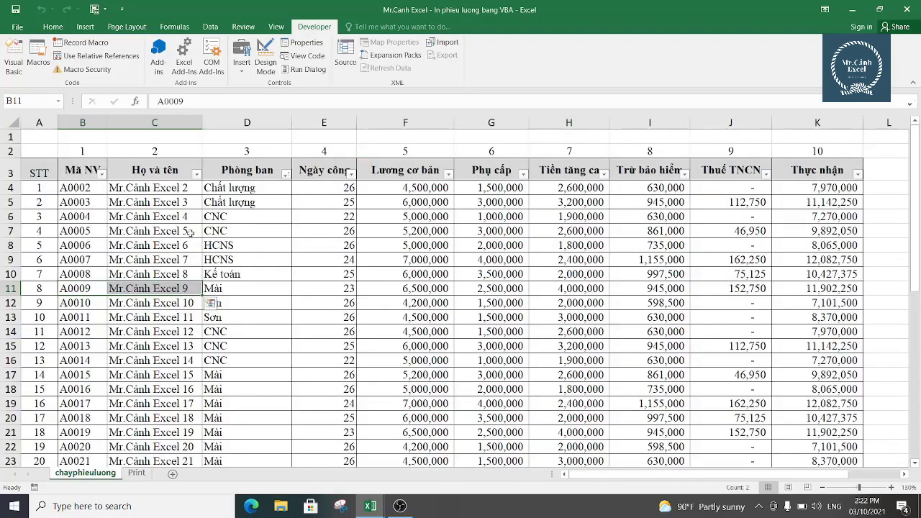
left_click(77, 317)
scroll(162, 329, "down", 5)
scroll(160, 329, "down", 3)
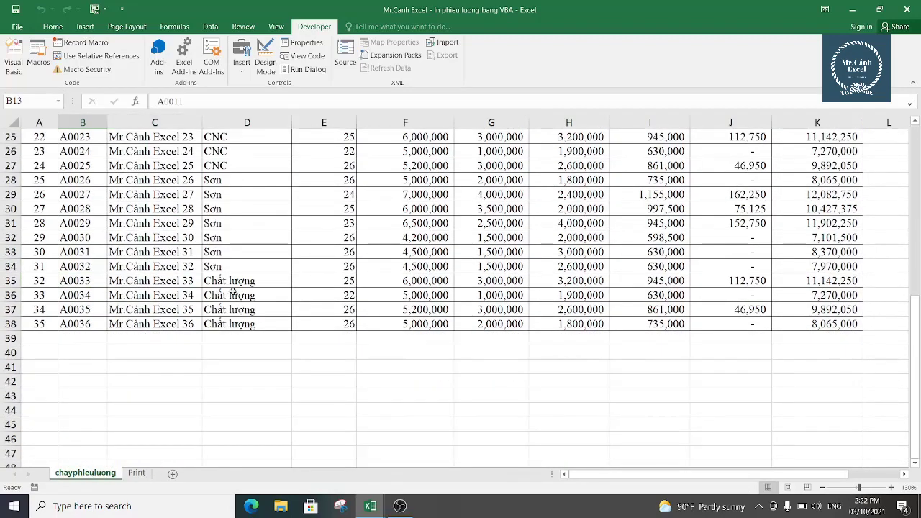
left_click(230, 281)
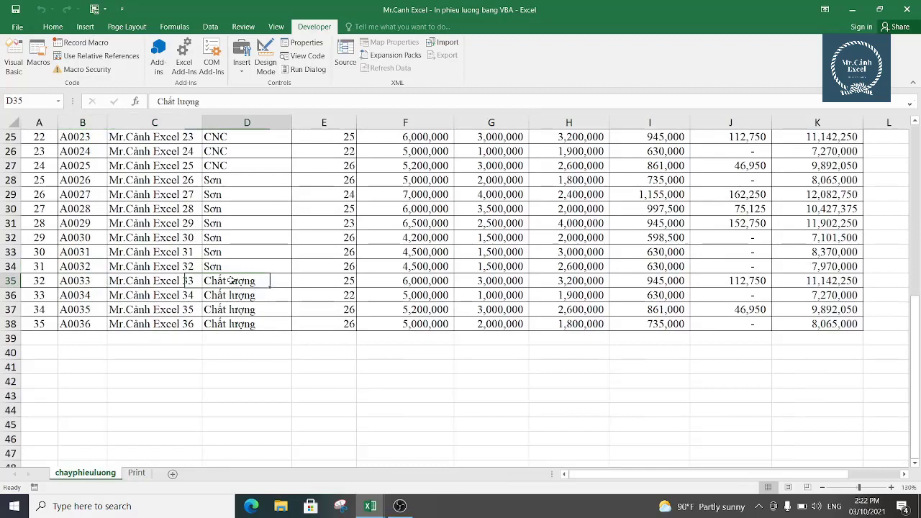
left_click(79, 281)
left_click(51, 282)
left_click(52, 325)
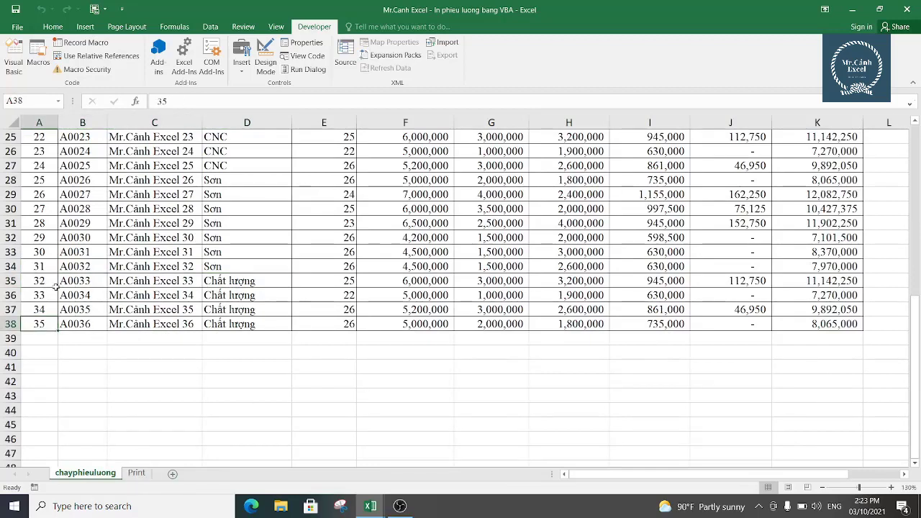
- Compare the From and To cells on the Print sheet, then bring the macro editor back
left_click(136, 473)
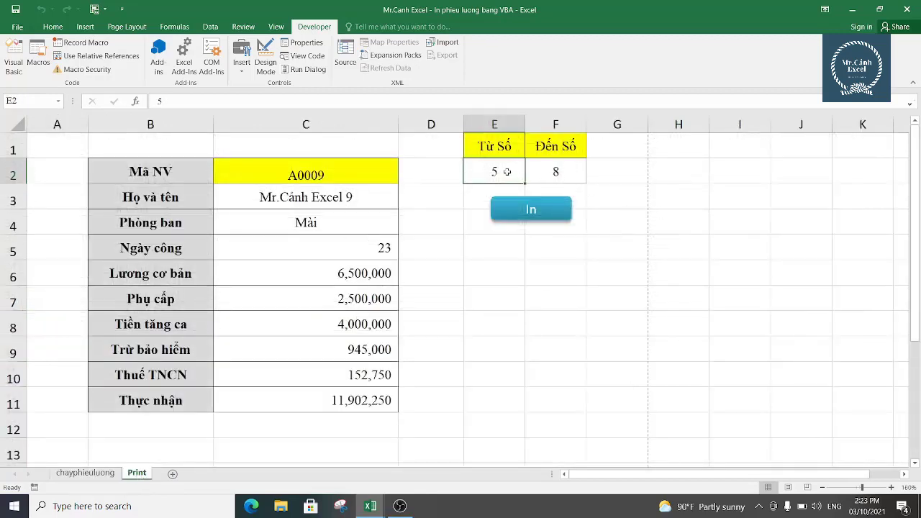
left_click(540, 171)
left_click(500, 172)
left_click(549, 172)
left_click(476, 172)
left_click(551, 170)
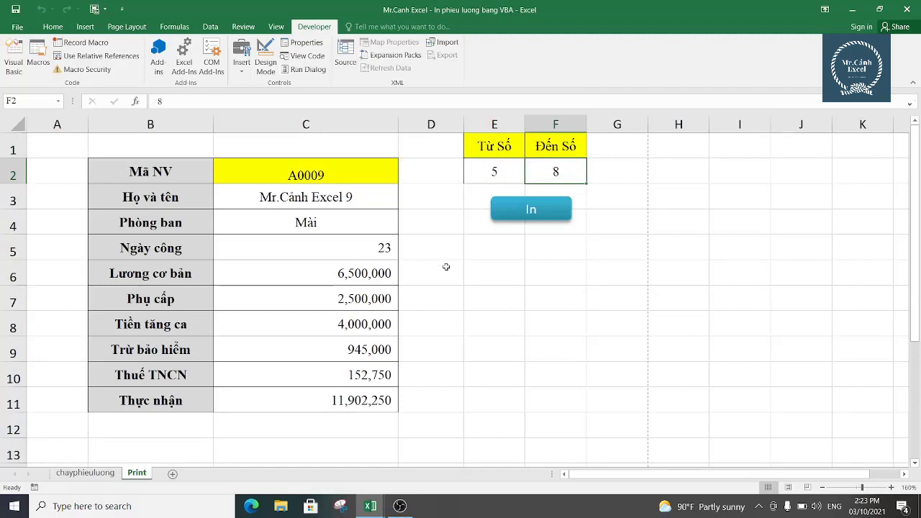
left_click(370, 507)
left_click(436, 443)
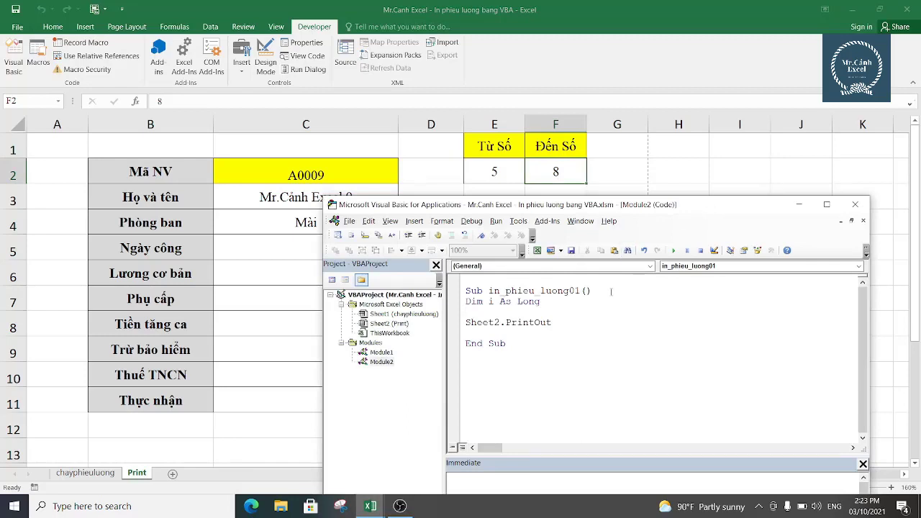
- Wrap PrintOut in 'For i = Sheet2.Range("E2").Value To Sheet2.Range("F2").Value' … 'Next'
type("F")
type("or")
type(" i =")
type("sheet")
type("2.range")
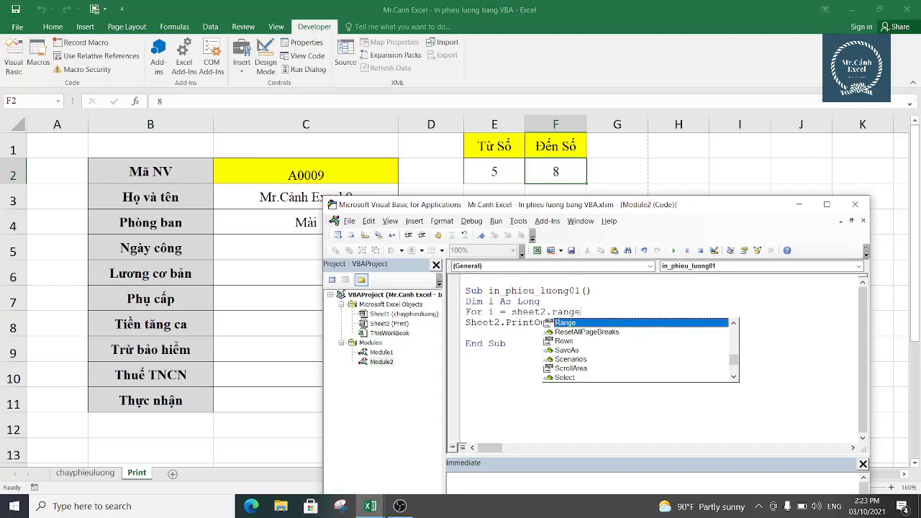
type("(\"E")
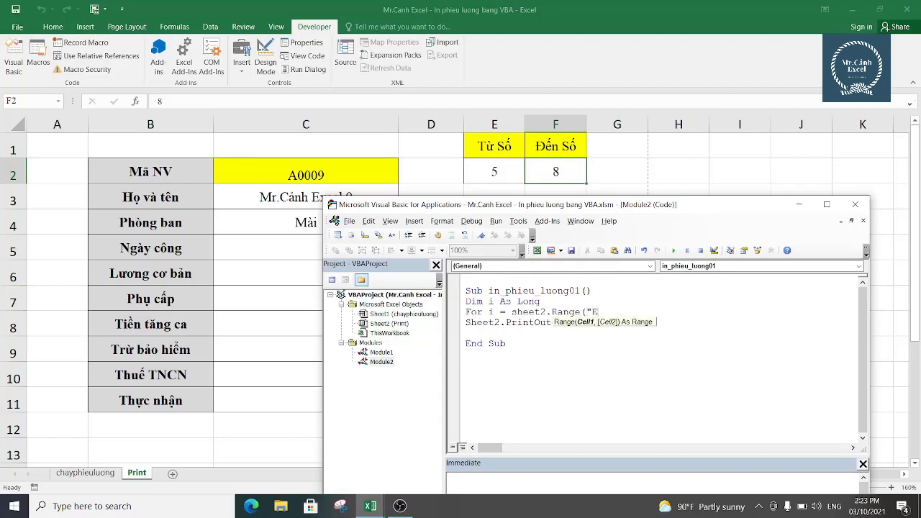
type("2\")")
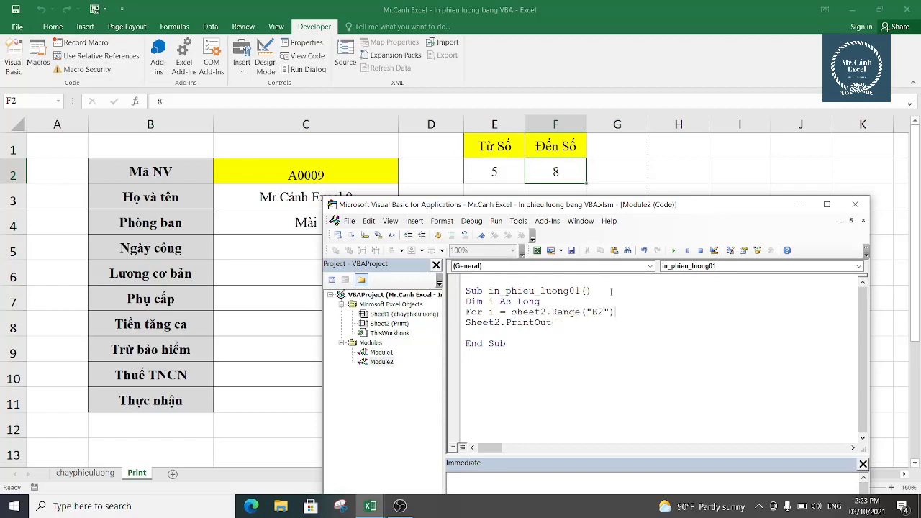
type(".v")
type("a")
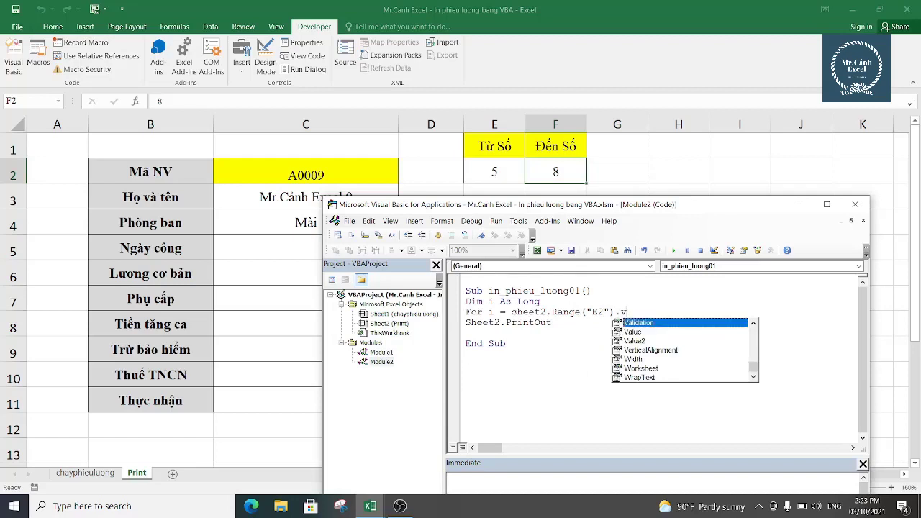
type("lue t")
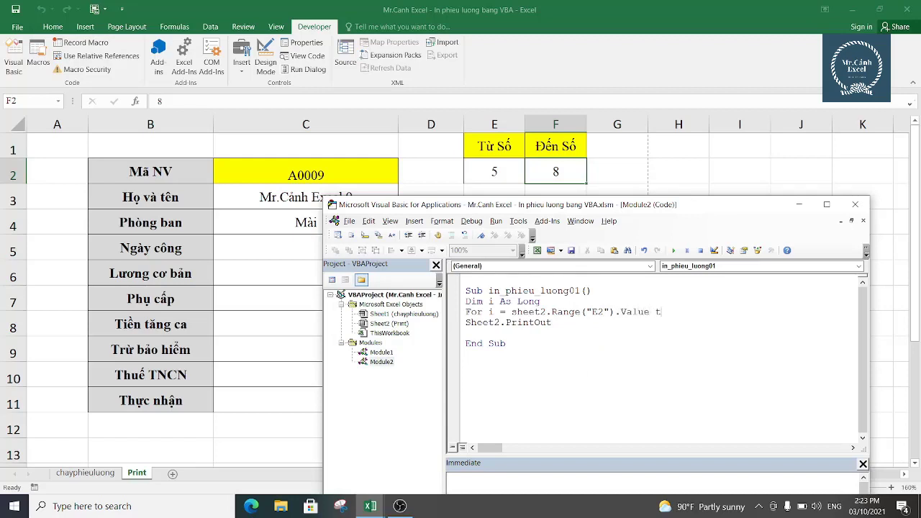
type("o")
type(" sh")
type("eet2.")
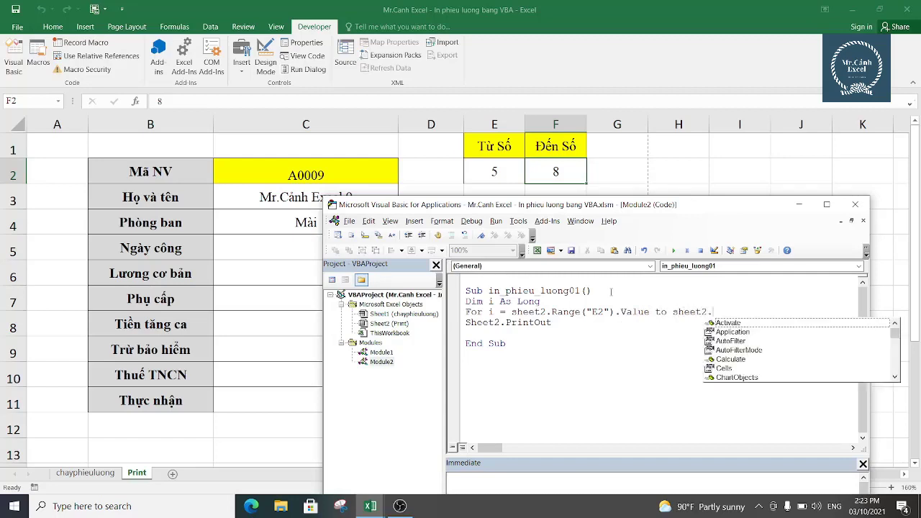
type("range")
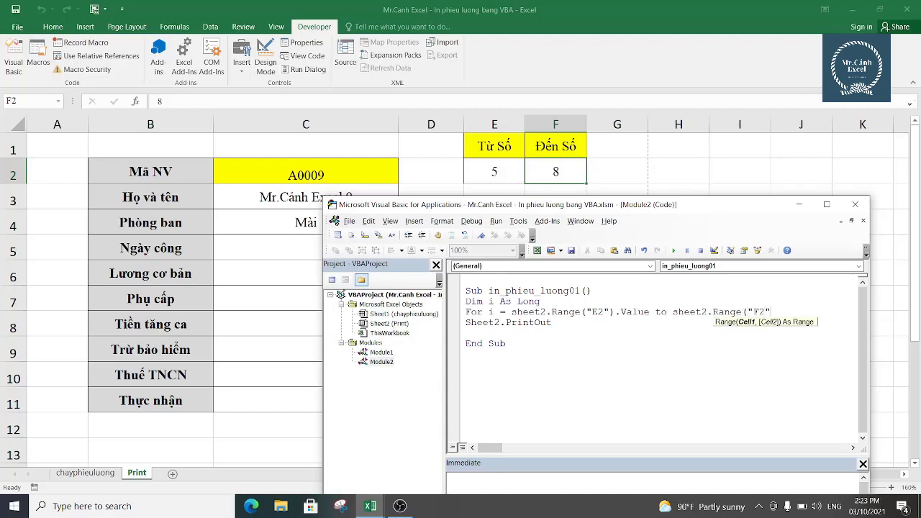
type(").va")
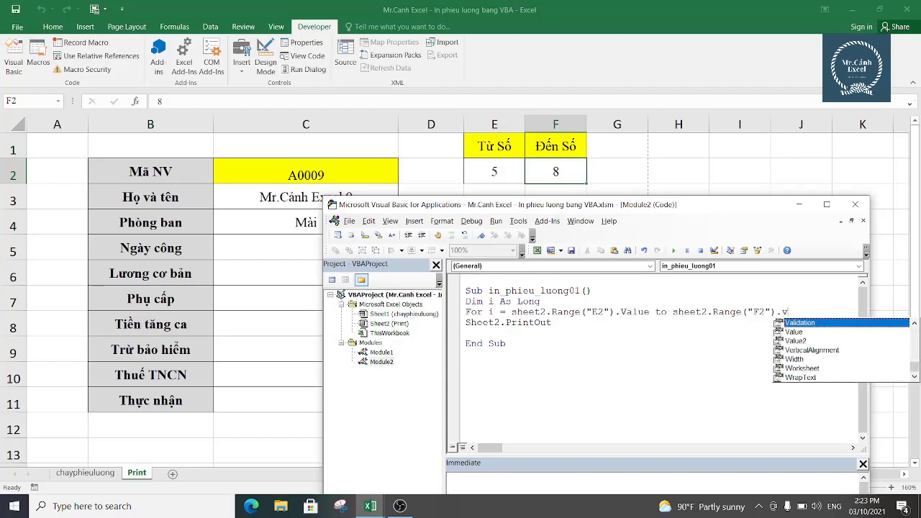
type("lue")
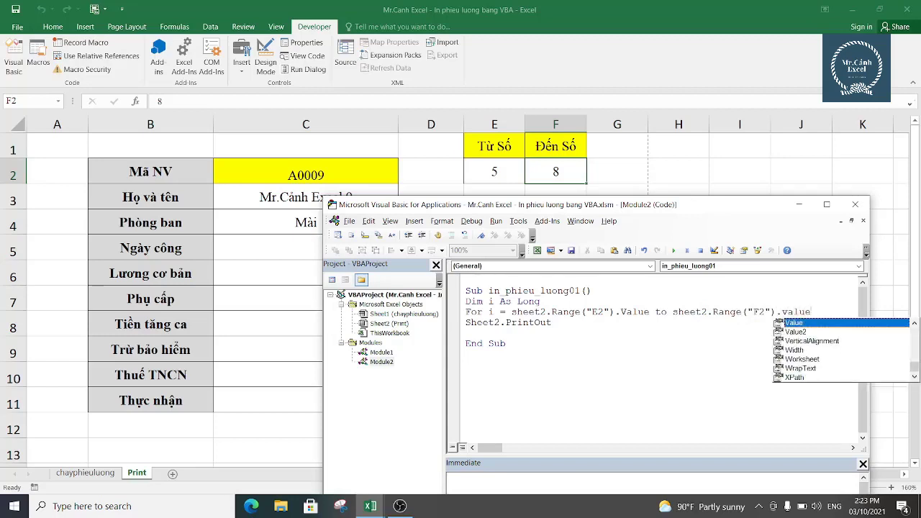
left_click(491, 331)
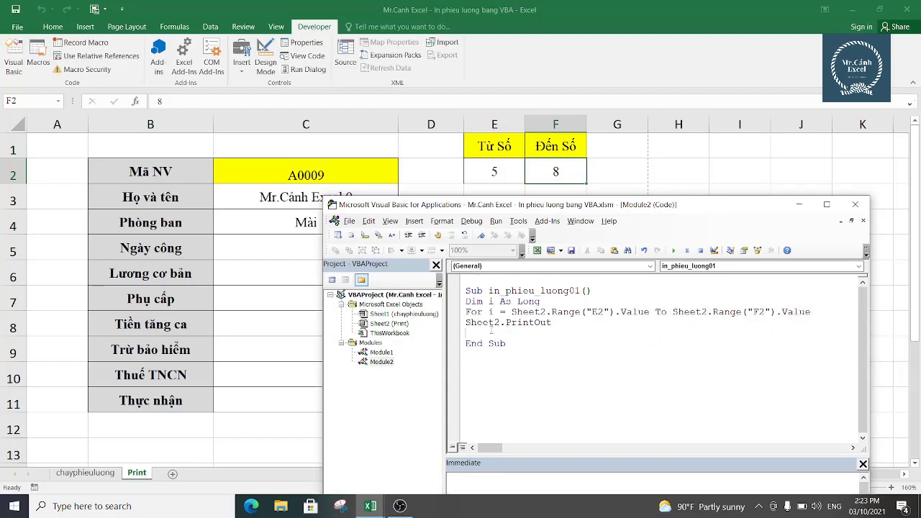
type("Next")
- Highlight the loop's start value and range bounds to explain them, then return to Excel
left_click(580, 320)
left_click_drag(511, 313, 650, 313)
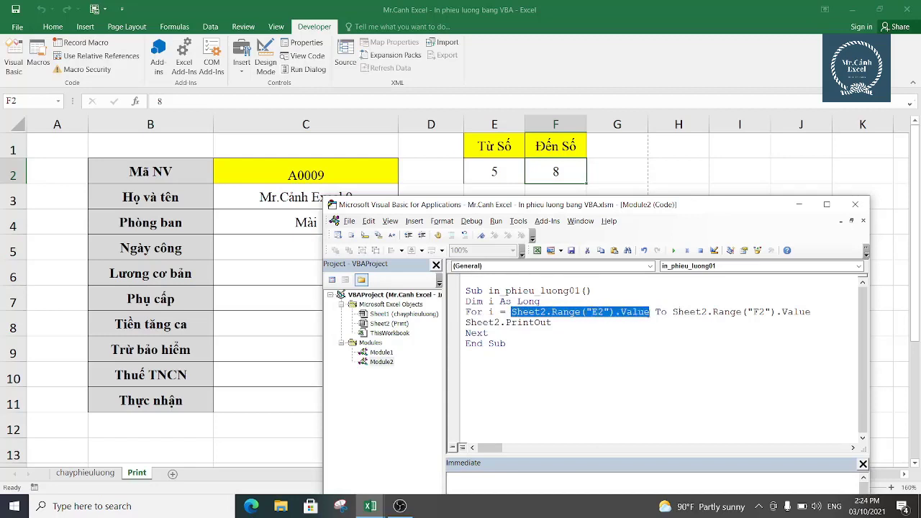
left_click(651, 313)
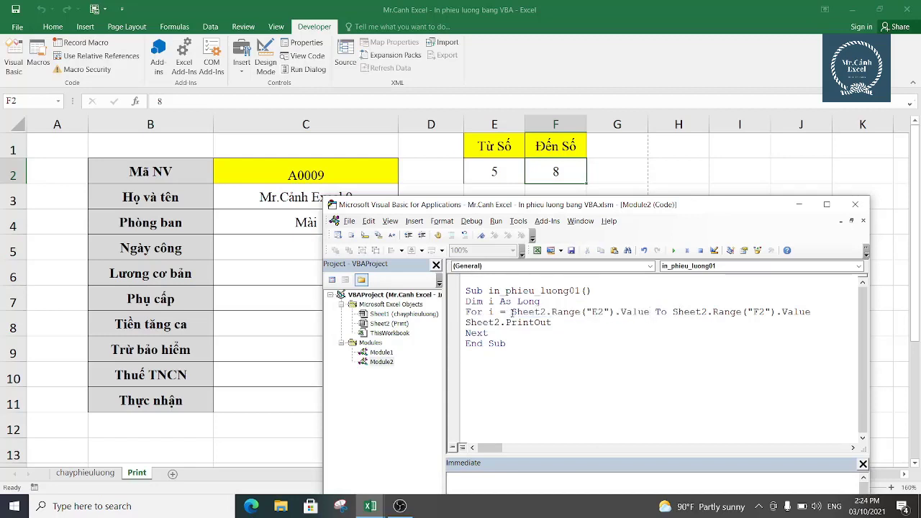
left_click_drag(511, 312, 811, 312)
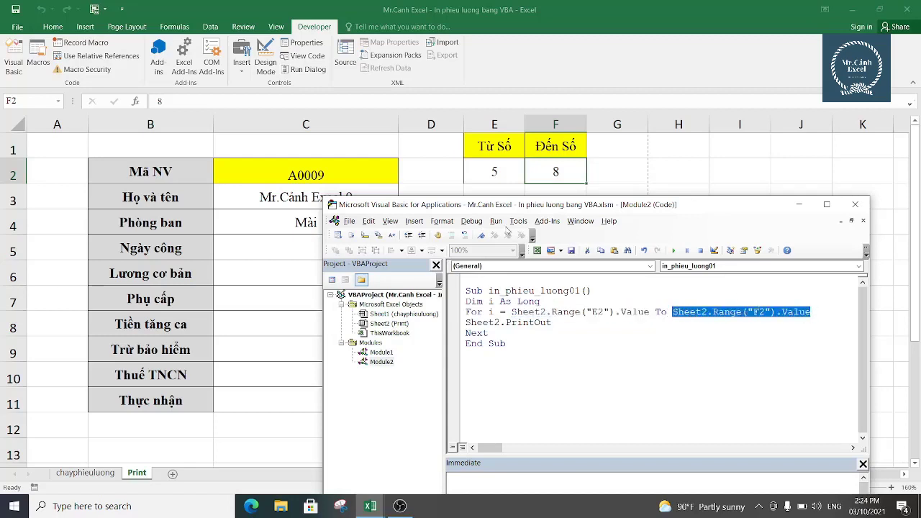
key("alt+F11")
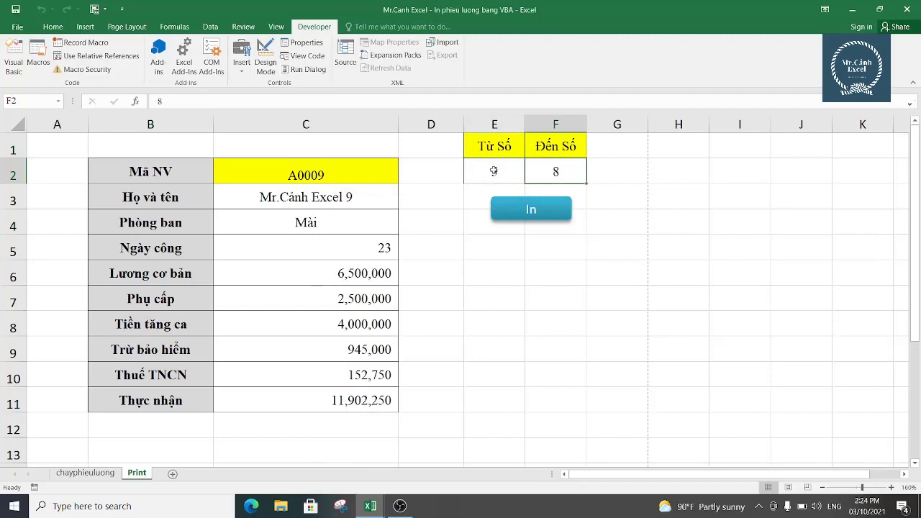
left_click(493, 172)
left_click(551, 171)
left_click(504, 172)
left_click(551, 171)
left_click(497, 171)
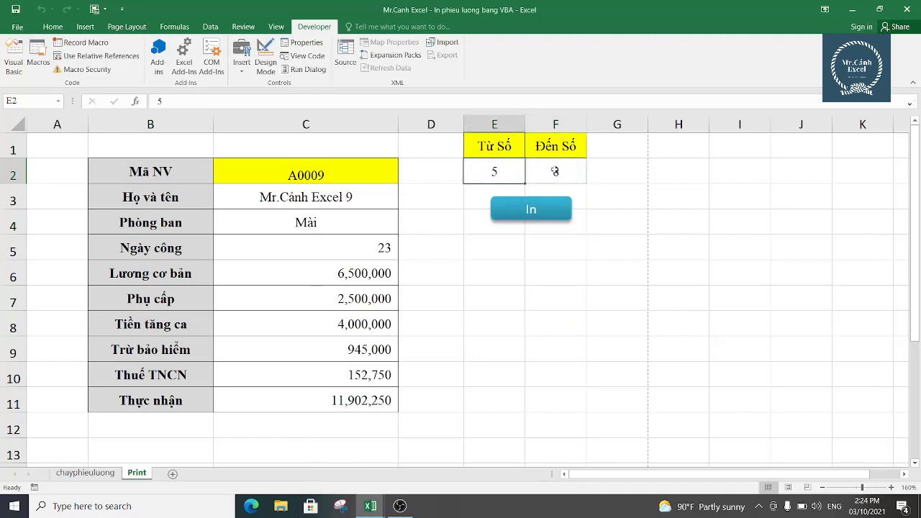
left_click(555, 171)
left_click(506, 171)
left_click(538, 171)
left_click(506, 171)
left_click(538, 172)
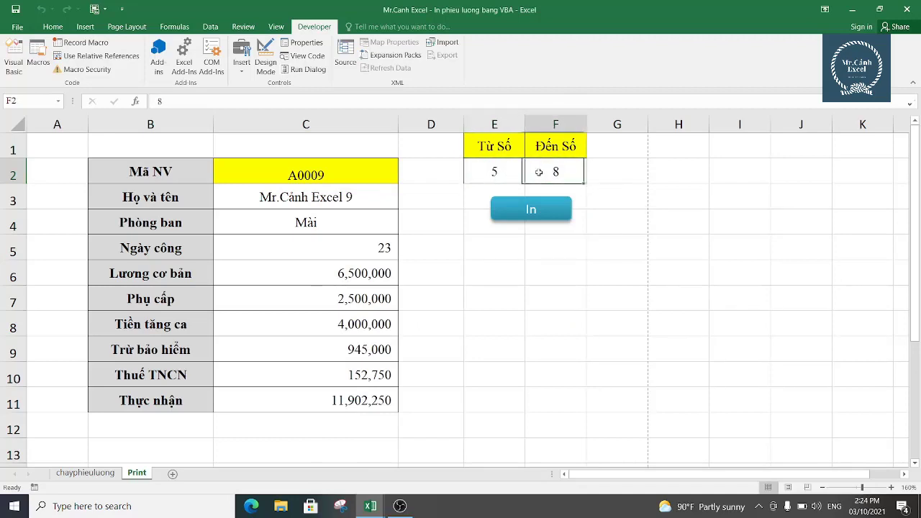
left_click(505, 173)
mouse_move(369, 506)
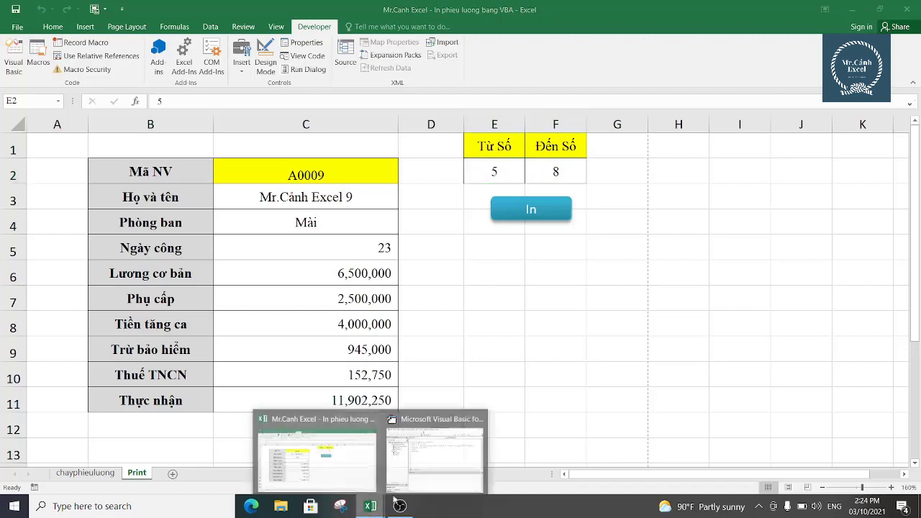
left_click(447, 446)
left_click(537, 332)
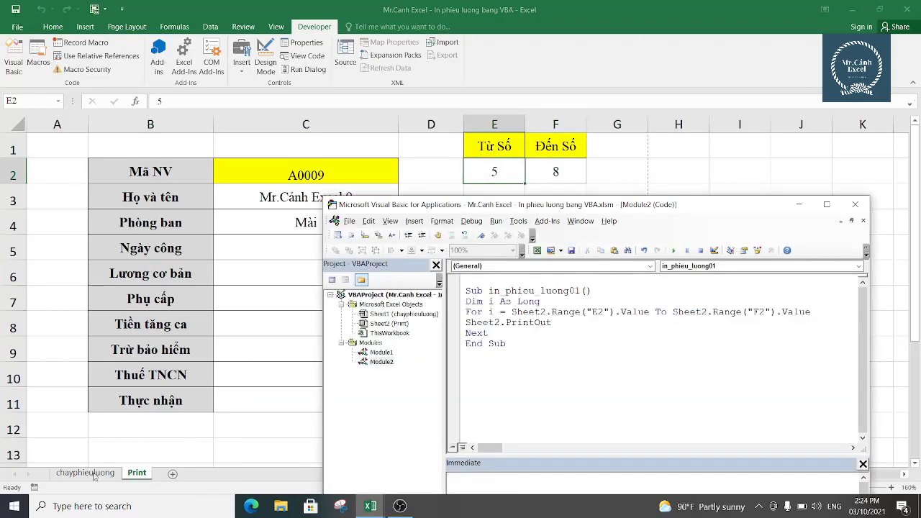
left_click(563, 168)
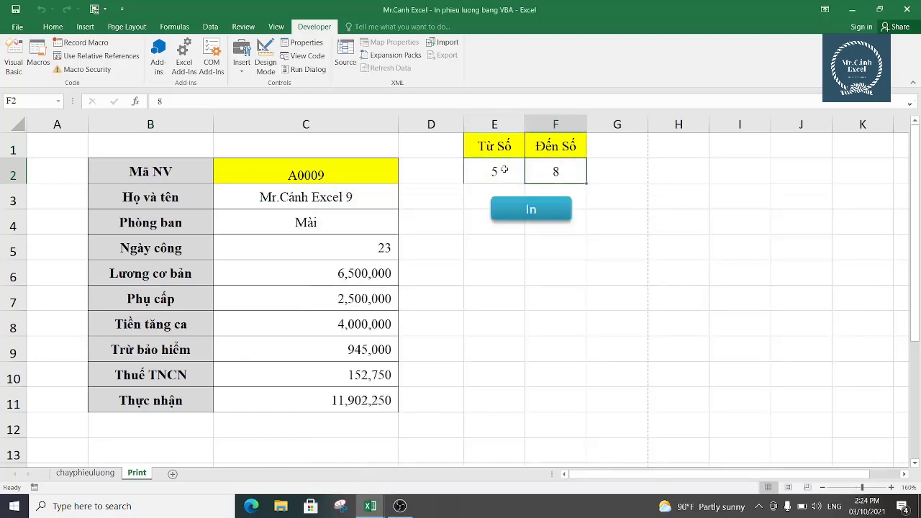
- Open the chayphieuluong sheet and inspect its empty top row, column-number row 2 and header row 3
left_click(108, 475)
scroll(138, 253, "up", 3)
scroll(138, 253, "up", 5)
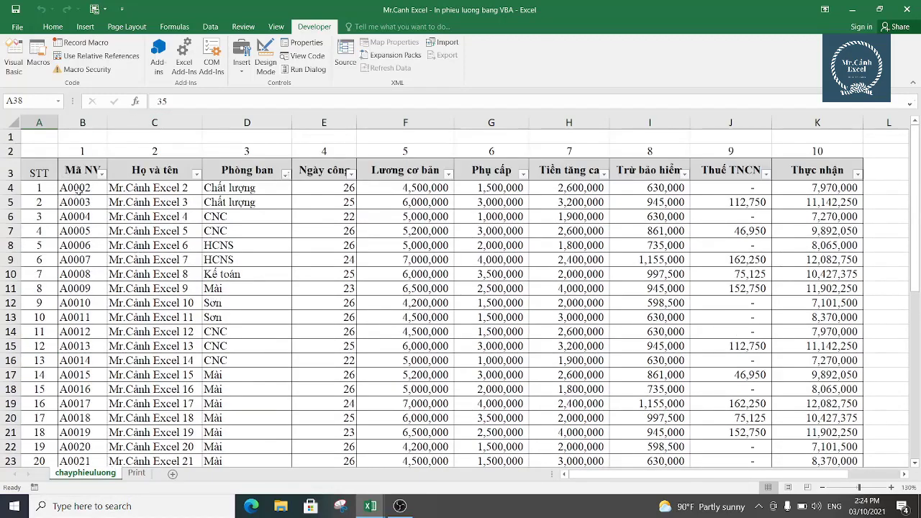
left_click(82, 189)
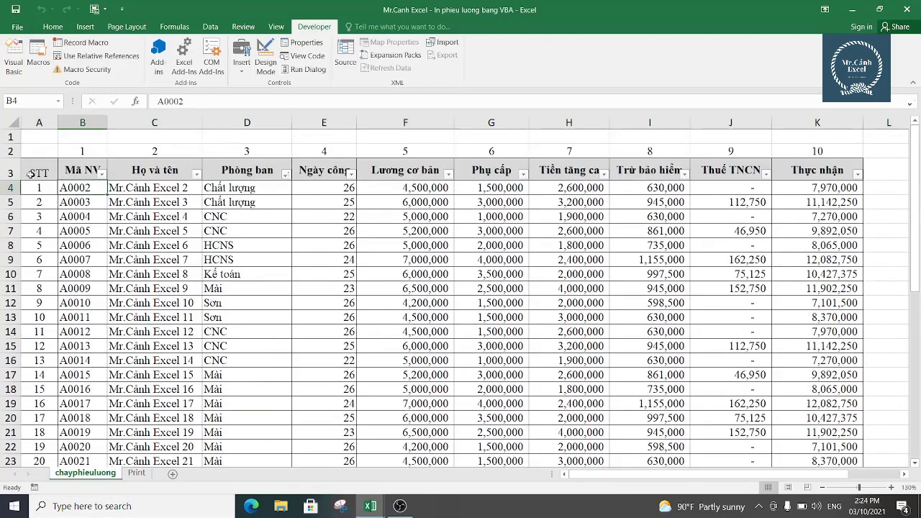
left_click(48, 137)
left_click(76, 135)
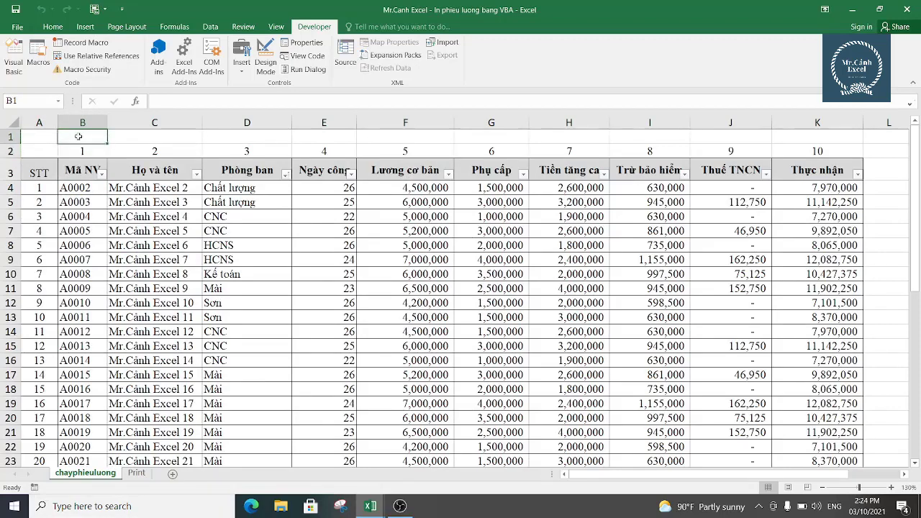
left_click(9, 137)
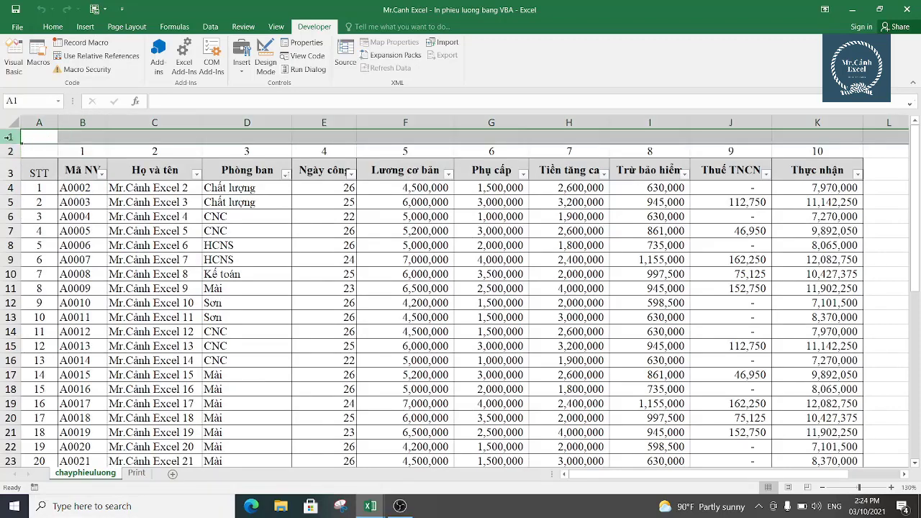
left_click(10, 150)
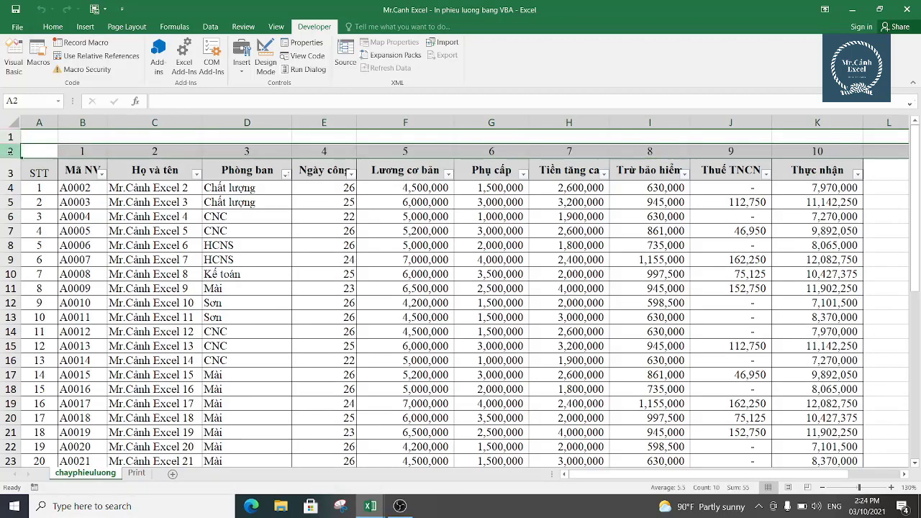
left_click(11, 173)
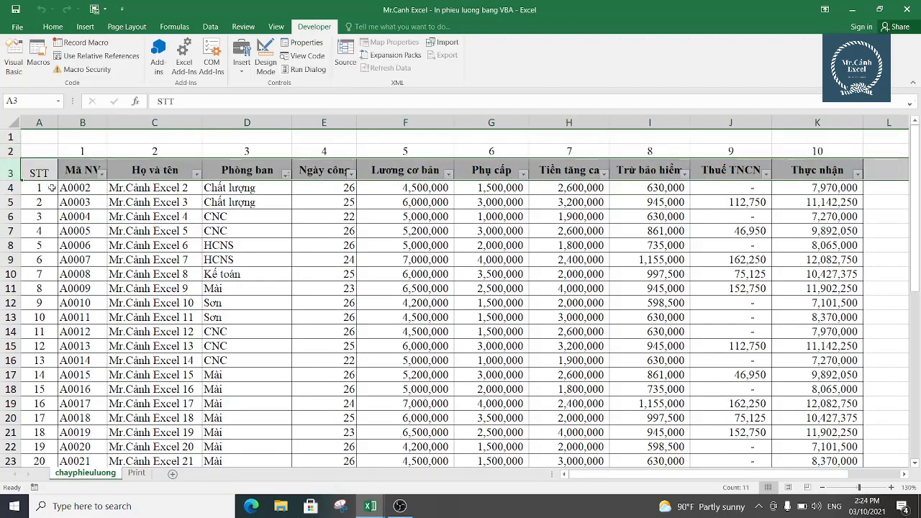
- Examine row 4 (employee A0002 and name), recheck rows 1–4, and bring the macro code forward
left_click(10, 187)
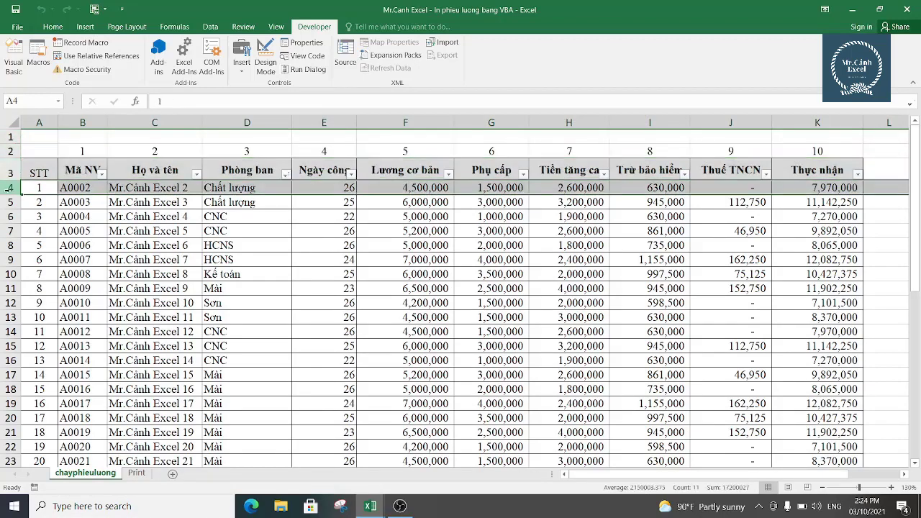
left_click(96, 188)
left_click(141, 189)
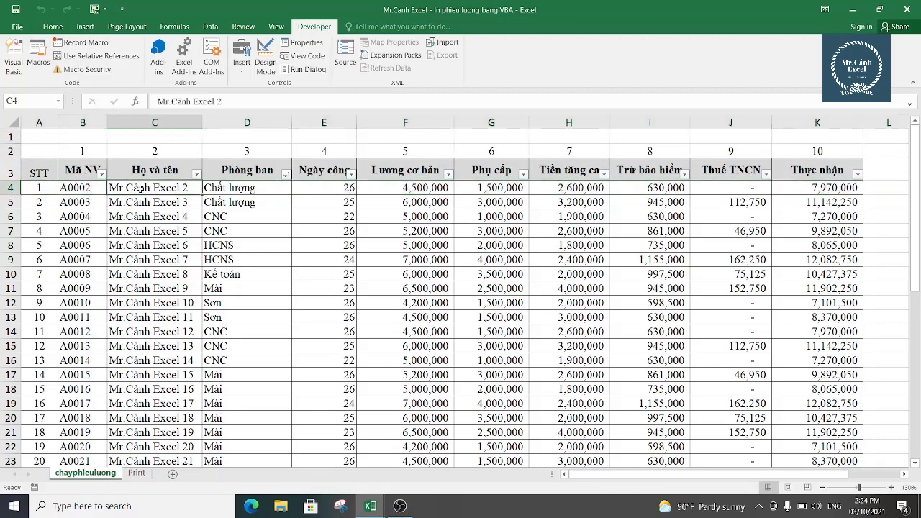
left_click(93, 191)
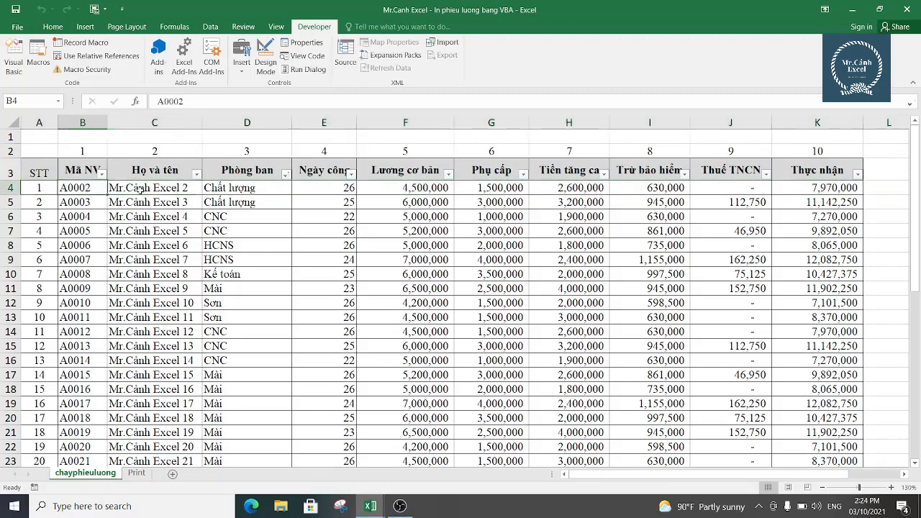
left_click(140, 191)
left_click(134, 203)
left_click(140, 189)
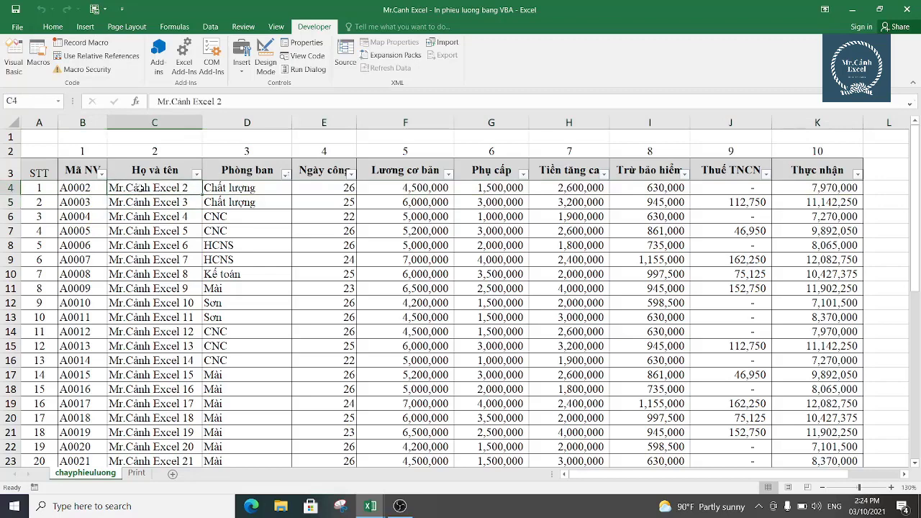
left_click(10, 188)
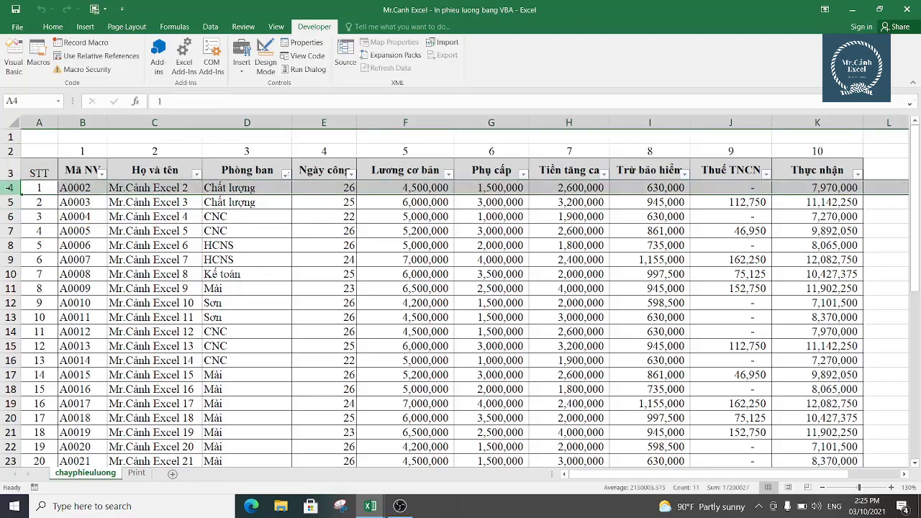
left_click(11, 137)
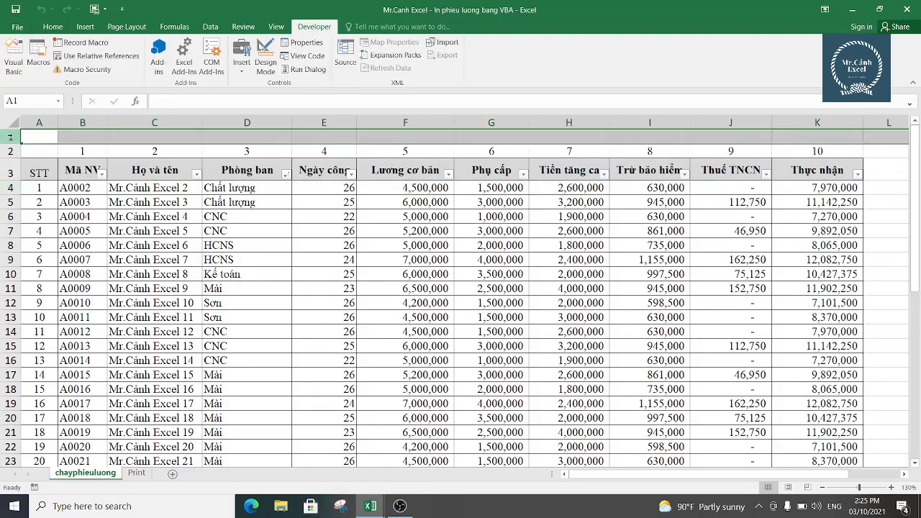
left_click(10, 151)
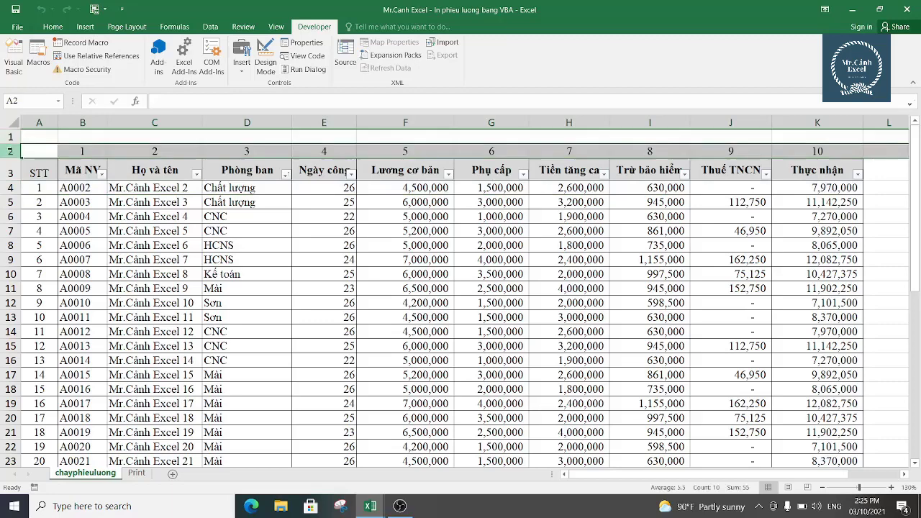
left_click(11, 172)
left_click(10, 188)
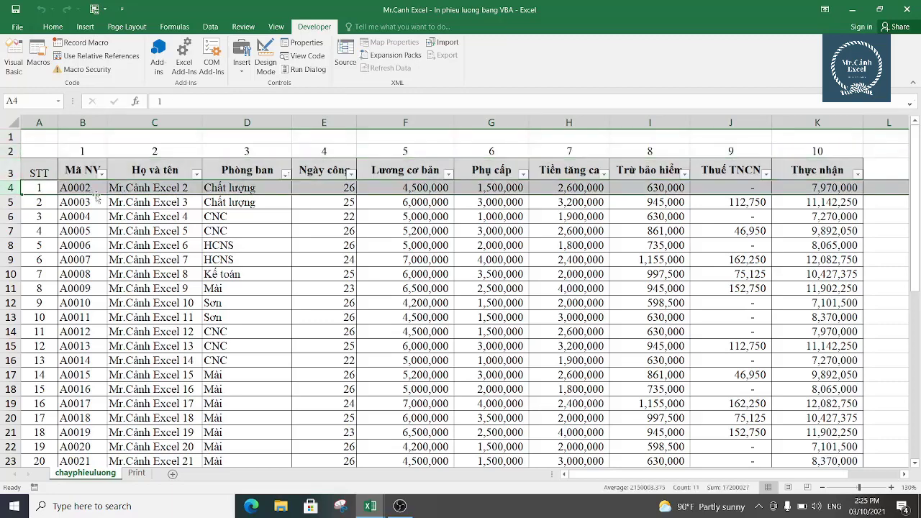
mouse_move(370, 506)
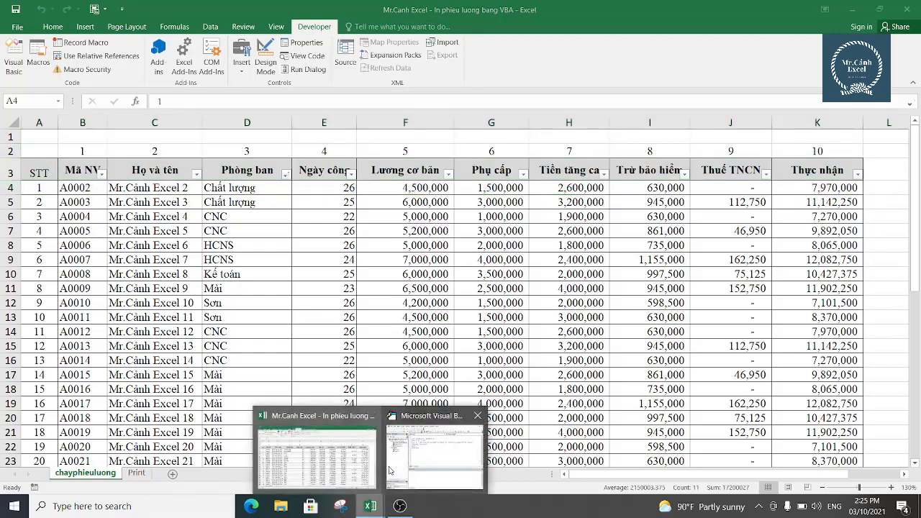
left_click(421, 450)
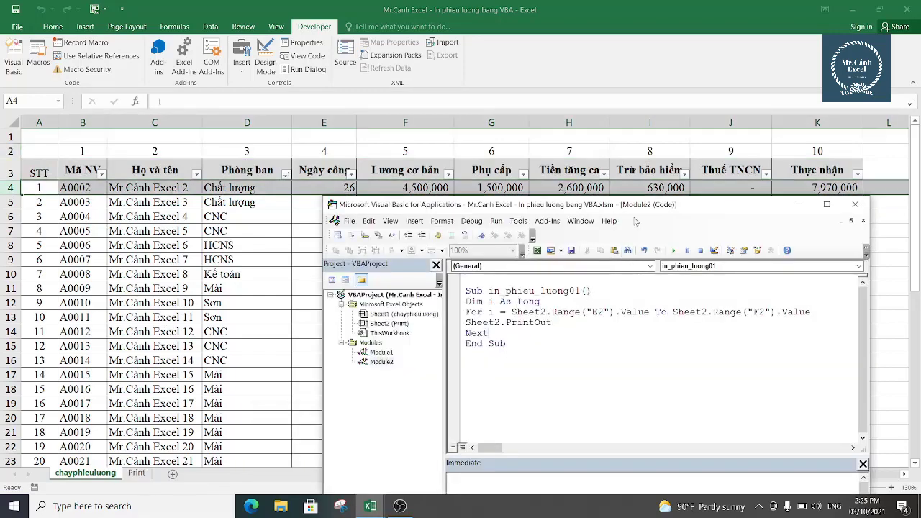
- Append + 3 to the For loop's start value Sheet2.Range("E2").Value
left_click_drag(696, 205, 611, 114)
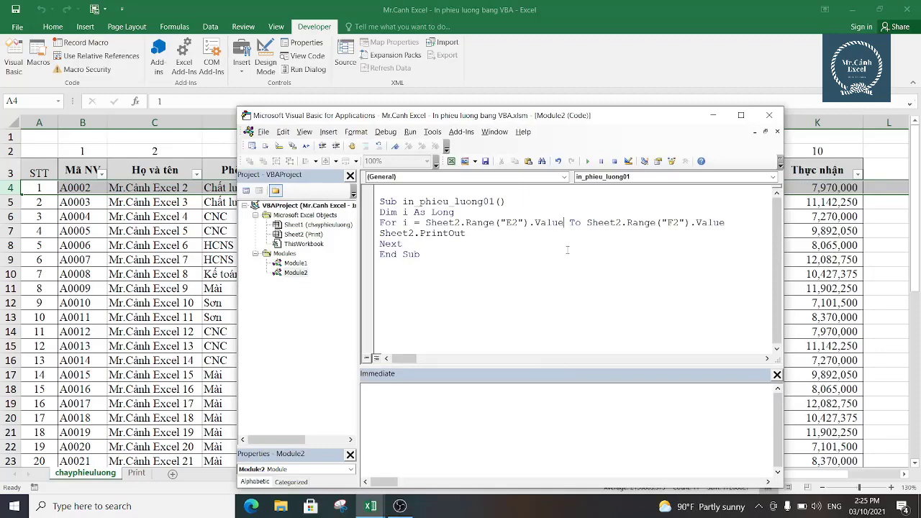
left_click(565, 223)
type("+ ")
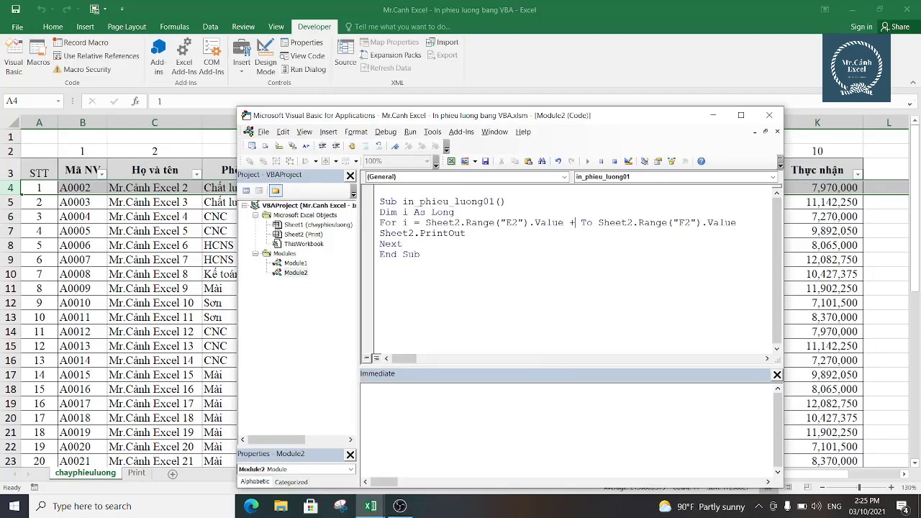
type("3")
left_click(560, 248)
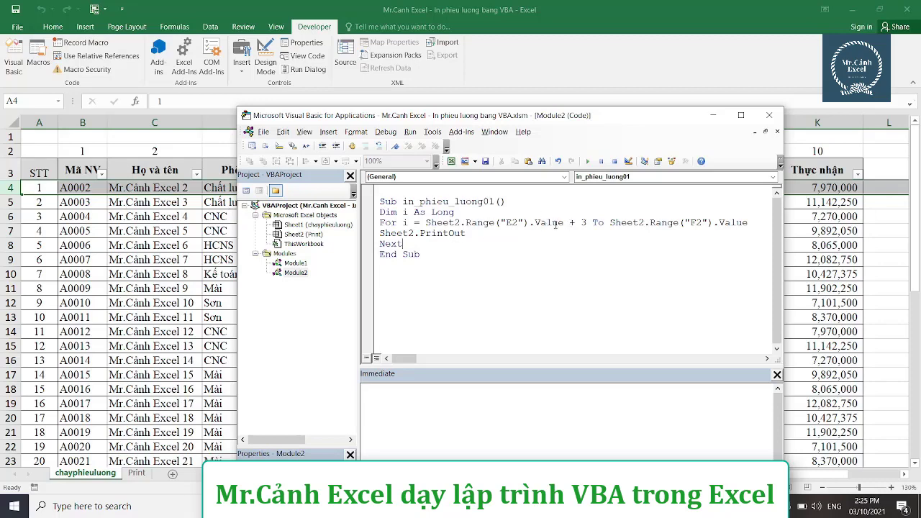
- Compare the loop's start value with employee row 4, then mark the end bound Sheet2.Range("F2")
left_click_drag(565, 223, 425, 223)
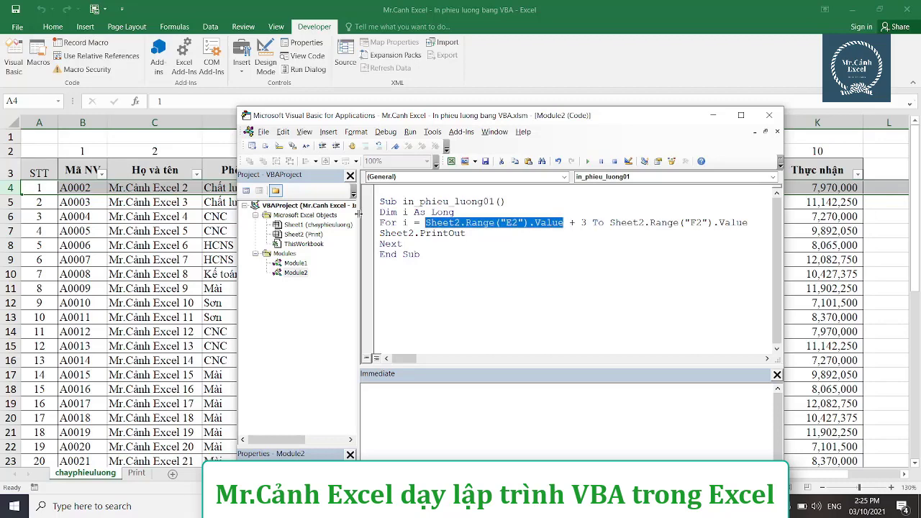
left_click(121, 190)
left_click(82, 190)
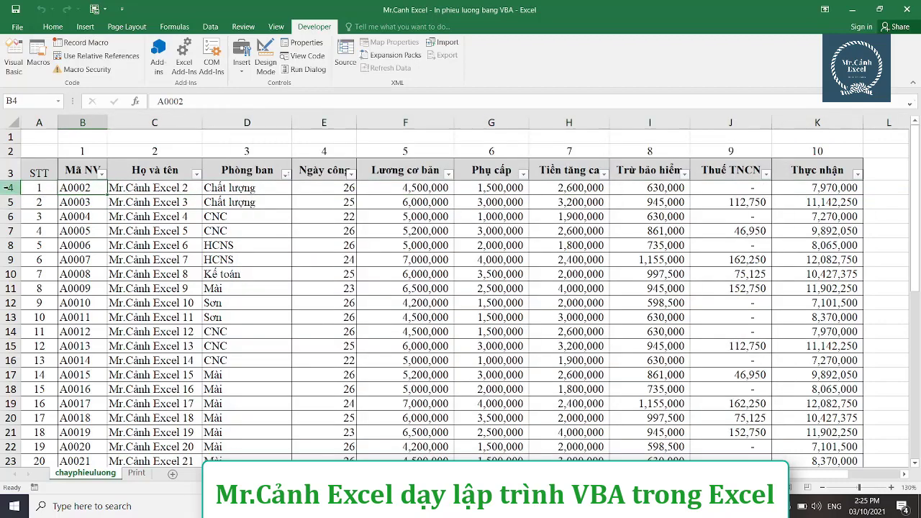
left_click(9, 188)
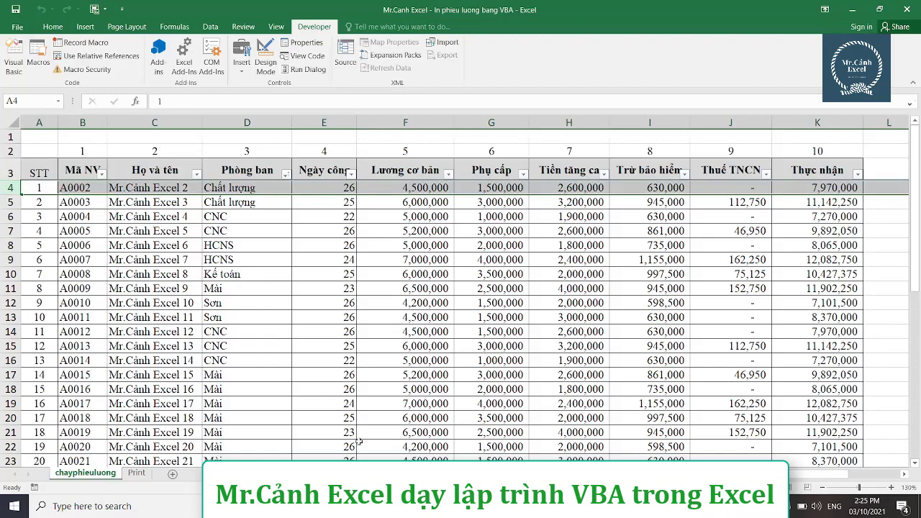
mouse_move(367, 506)
left_click(435, 432)
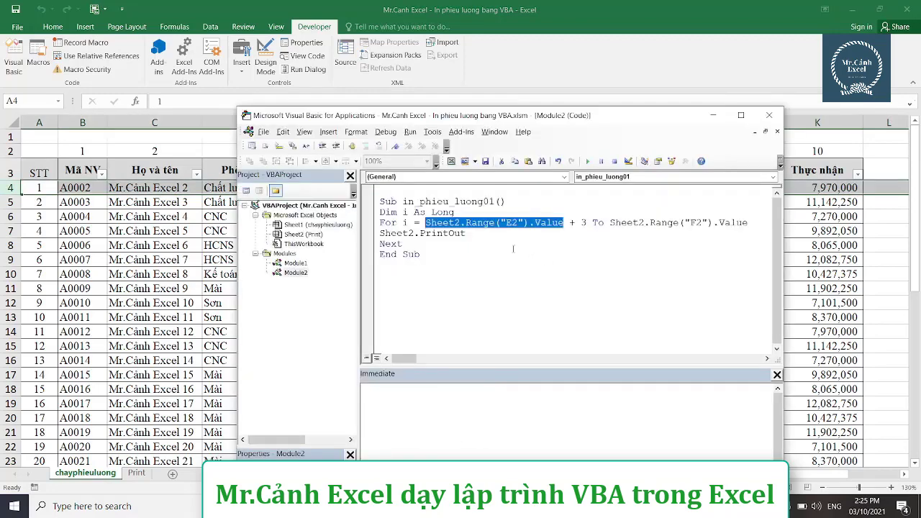
left_click(484, 235)
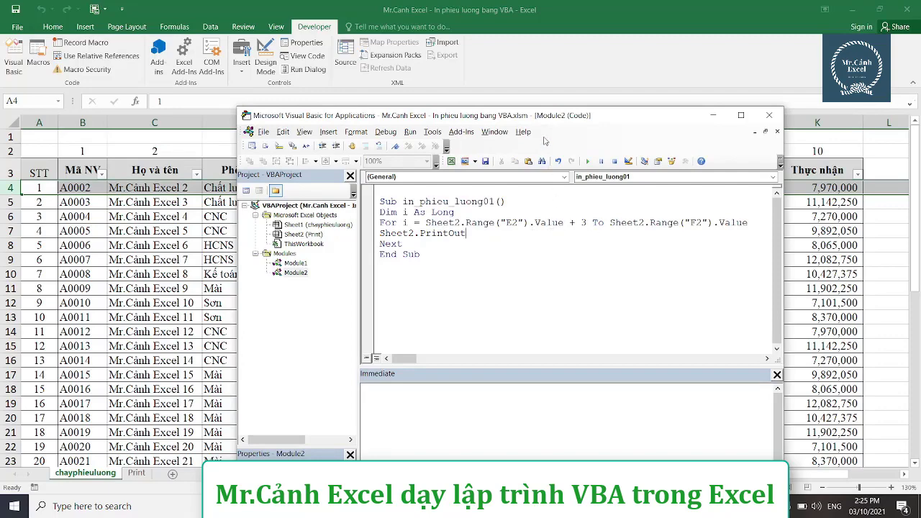
left_click_drag(629, 116, 608, 214)
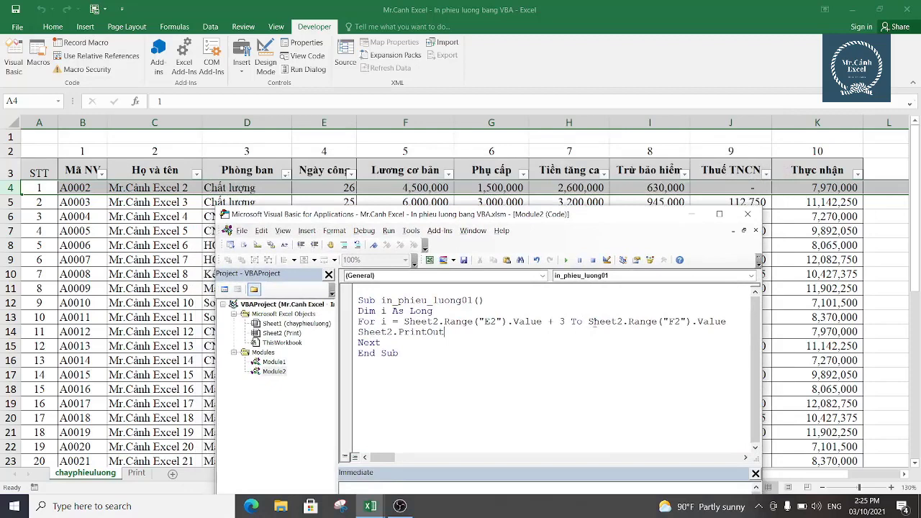
left_click_drag(589, 321, 690, 323)
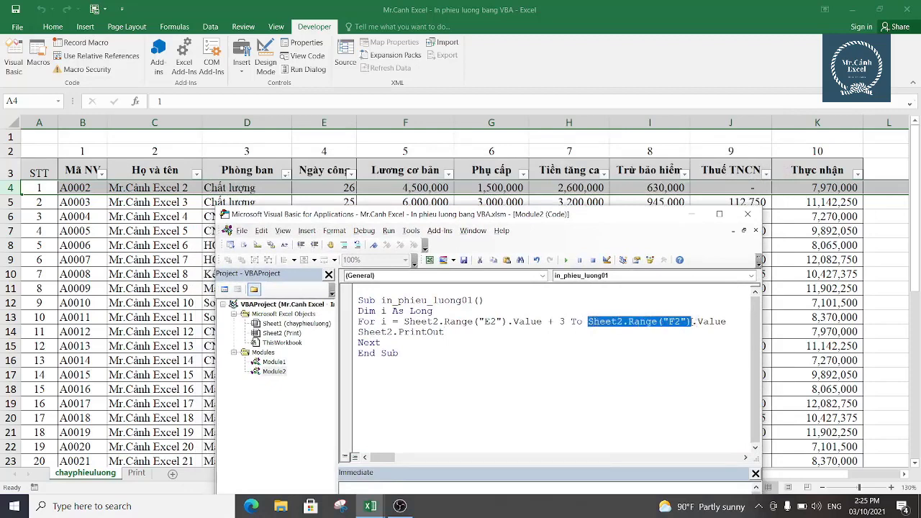
- Set both the From (E2) and To (F2) cells on the Print sheet to 1
left_click(162, 291)
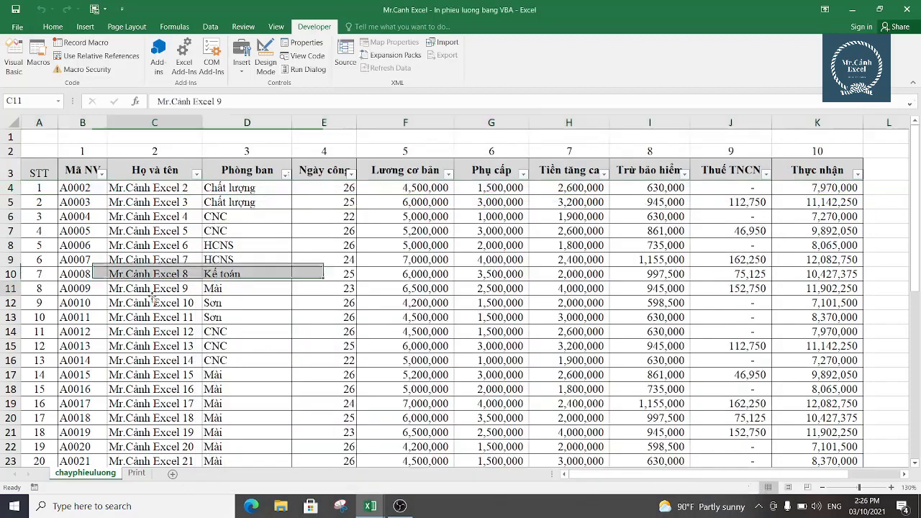
left_click(137, 472)
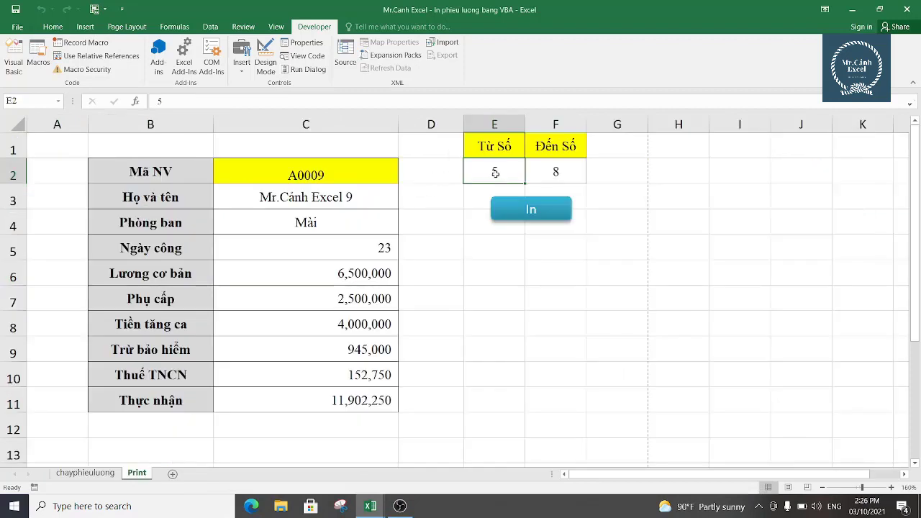
type("1")
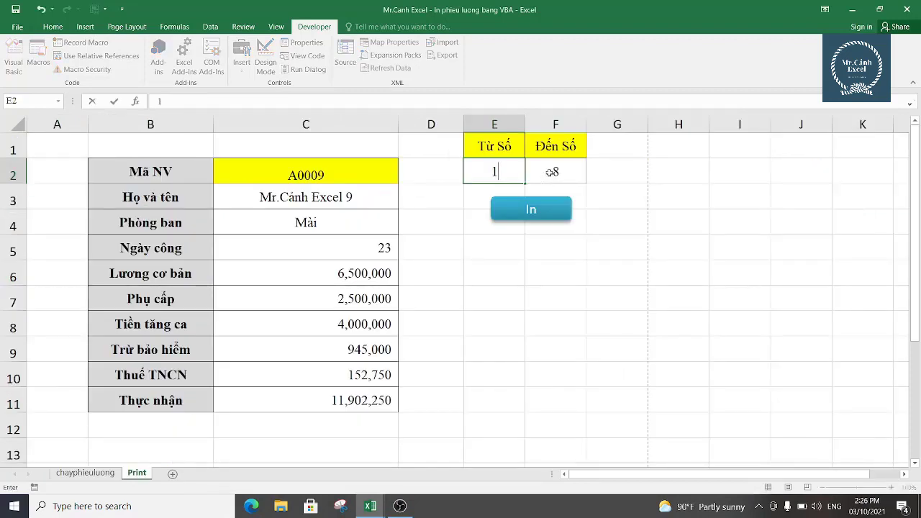
left_click(551, 172)
type("1")
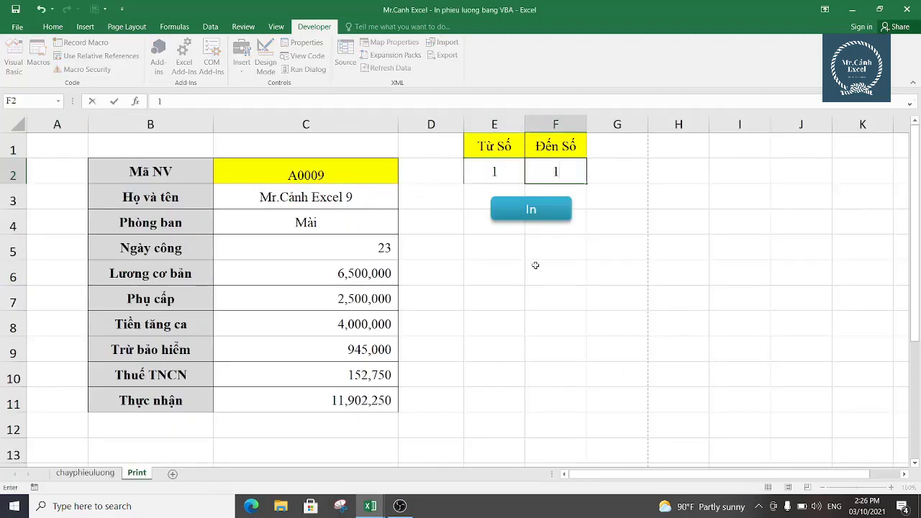
left_click(535, 264)
- Check the E2 and F2 range values, then return to the in_phieu_luong01 macro code
left_click_drag(501, 174, 550, 173)
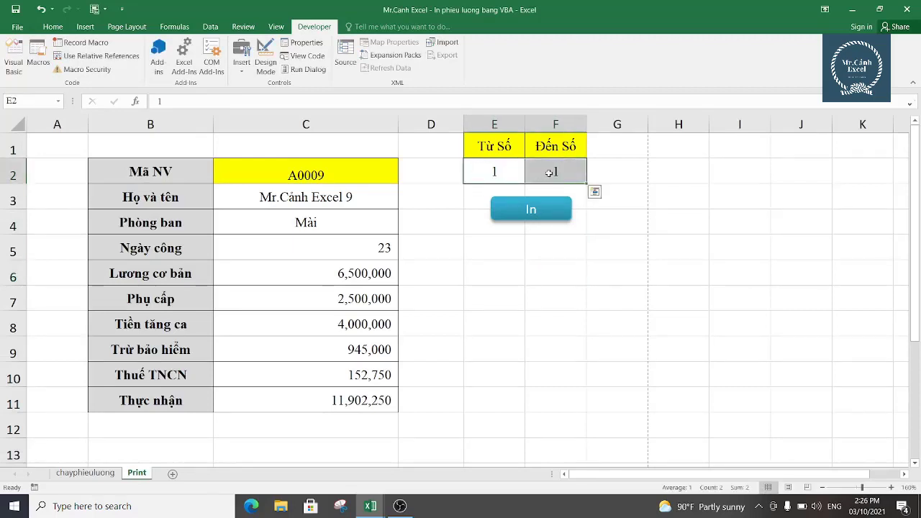
left_click(506, 173)
left_click(555, 171)
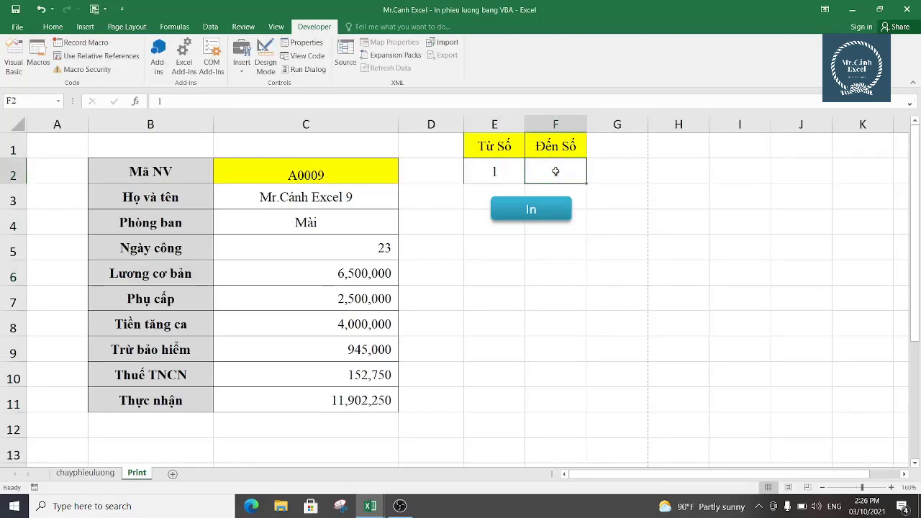
left_click(496, 167)
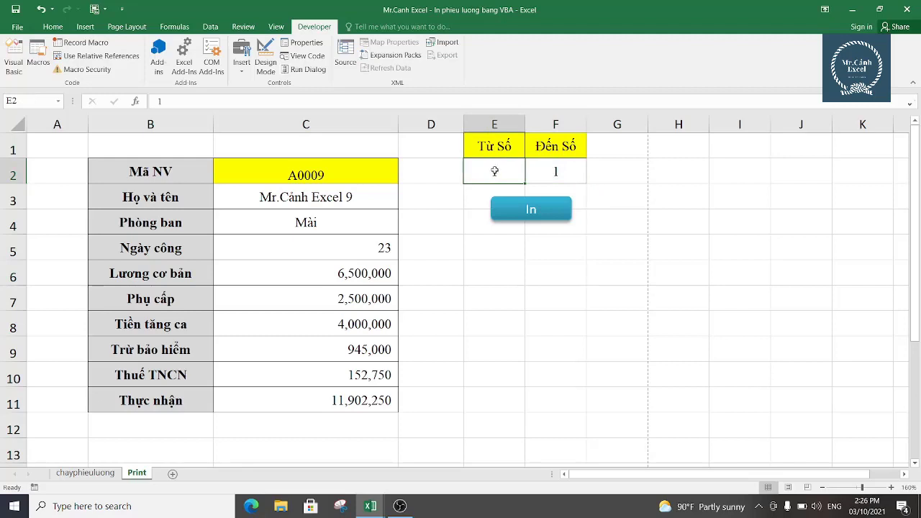
left_click(553, 173)
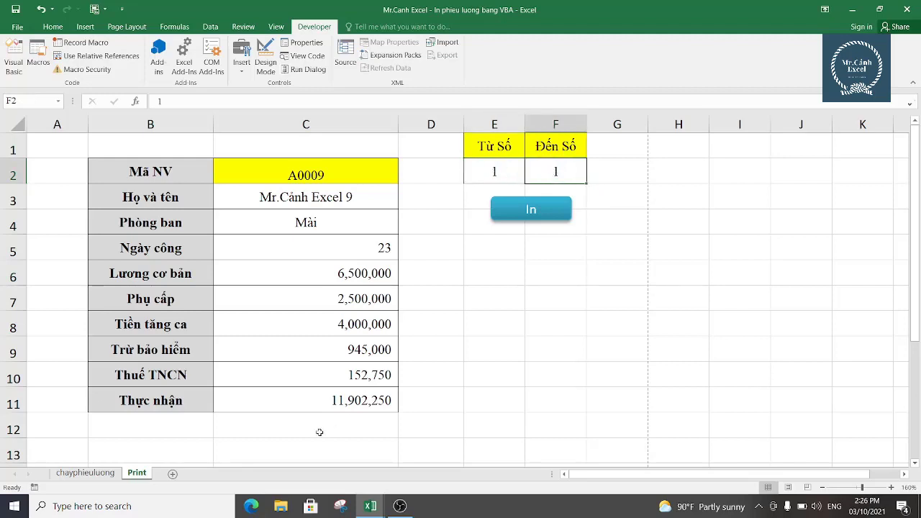
mouse_move(370, 506)
left_click(435, 461)
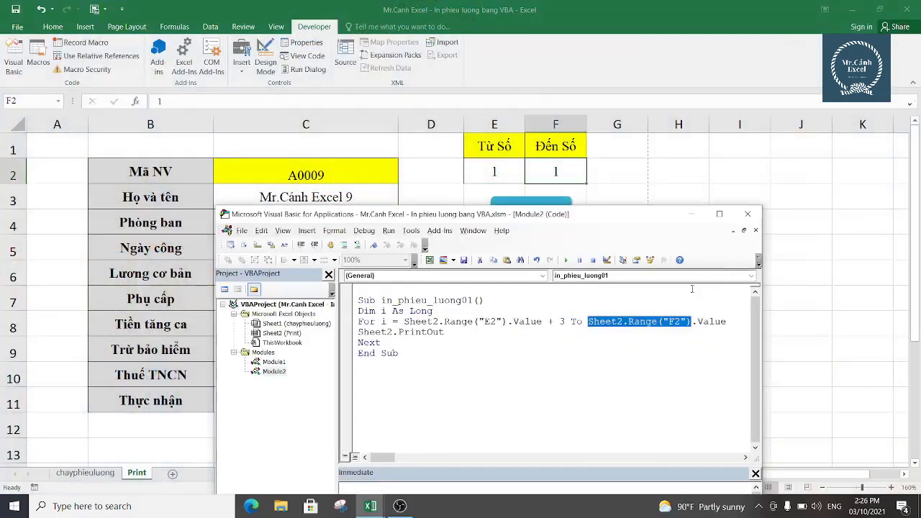
- Append + 3 to the loop's end value Sheet2.Range("F2").Value, comparing against employee row 4
left_click(657, 343)
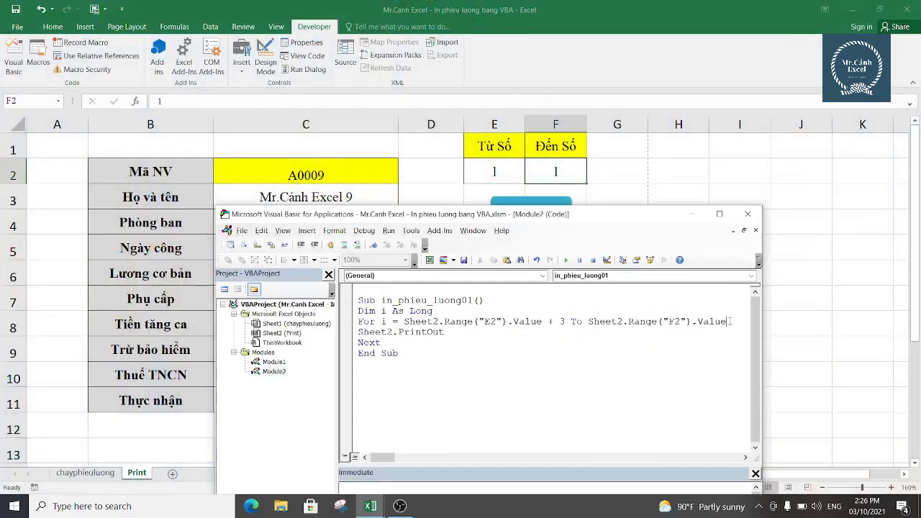
type("+3")
left_click_drag(625, 216, 621, 224)
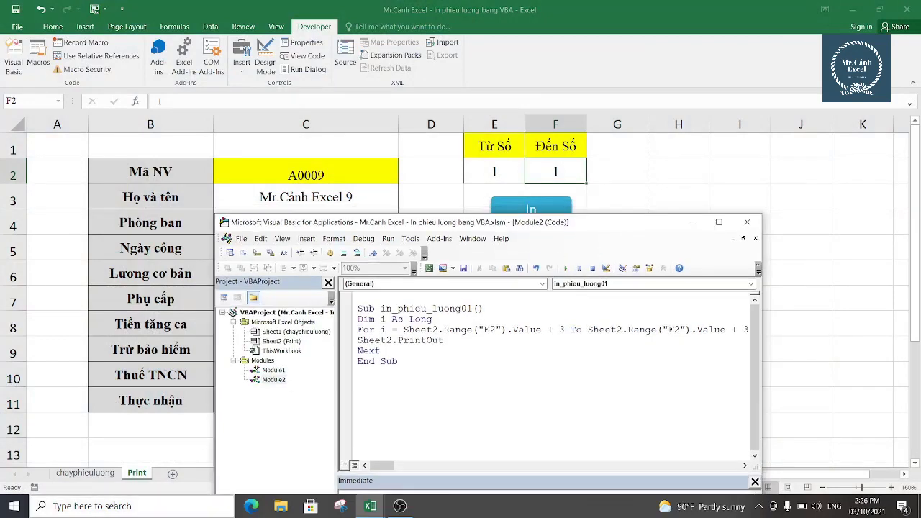
left_click(90, 472)
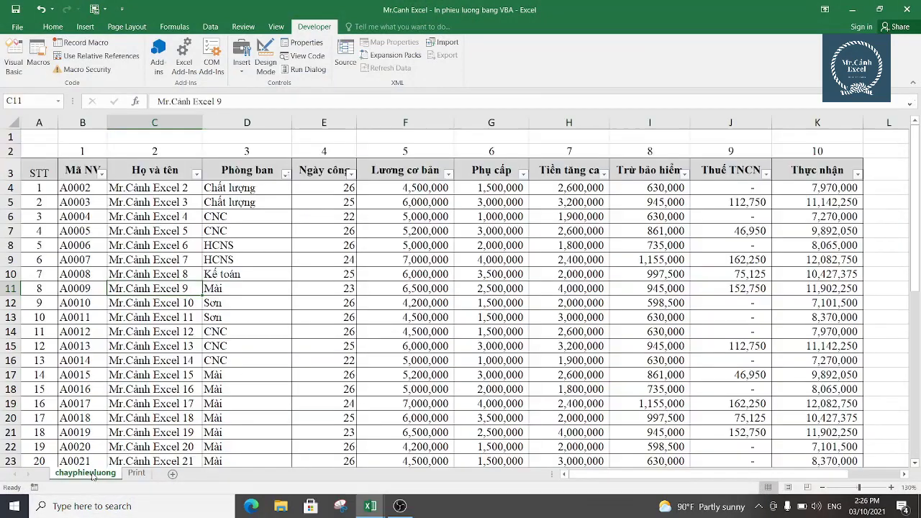
left_click(10, 187)
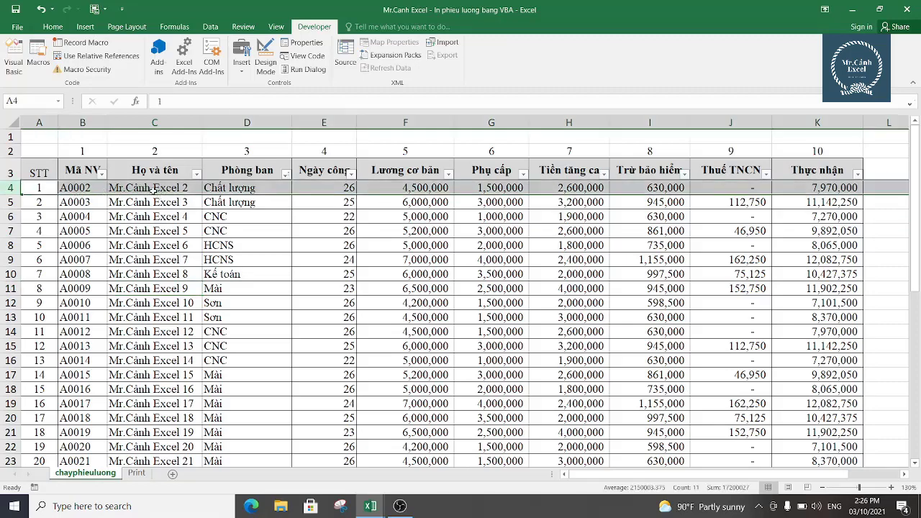
mouse_move(366, 508)
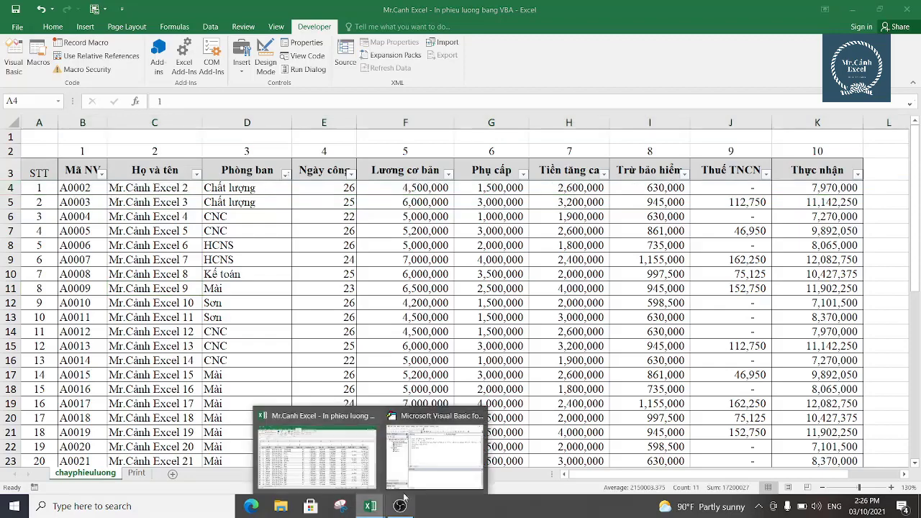
left_click(430, 451)
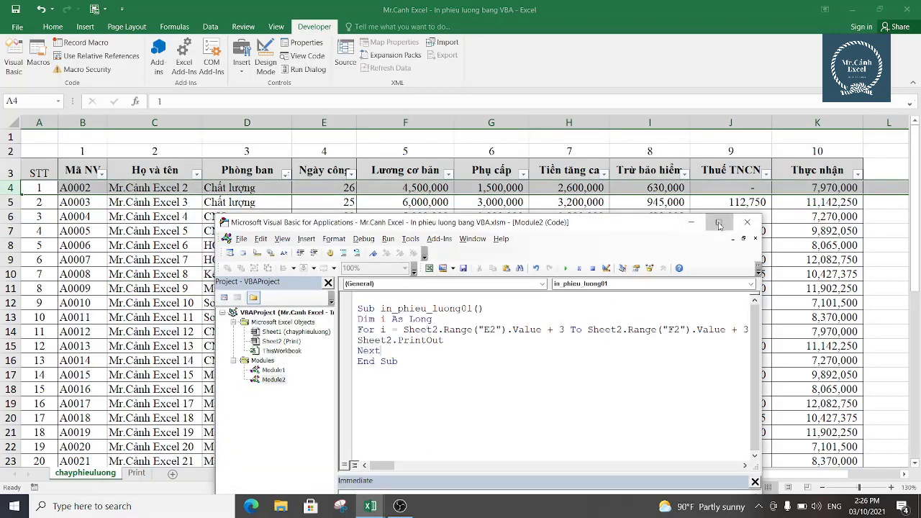
- Reposition and widen the code editor, check cell C2 on Print, and insert a blank loop line
left_click(718, 222)
left_click(877, 10)
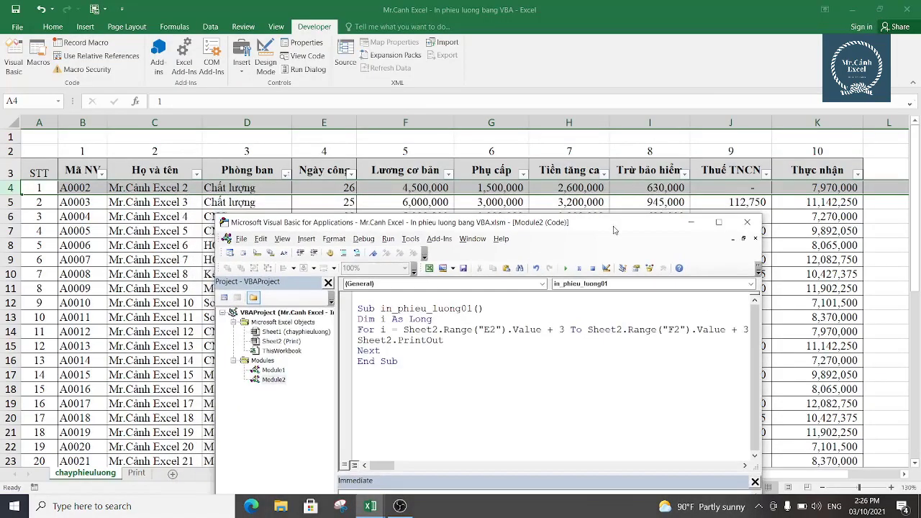
left_click_drag(613, 204, 632, 93)
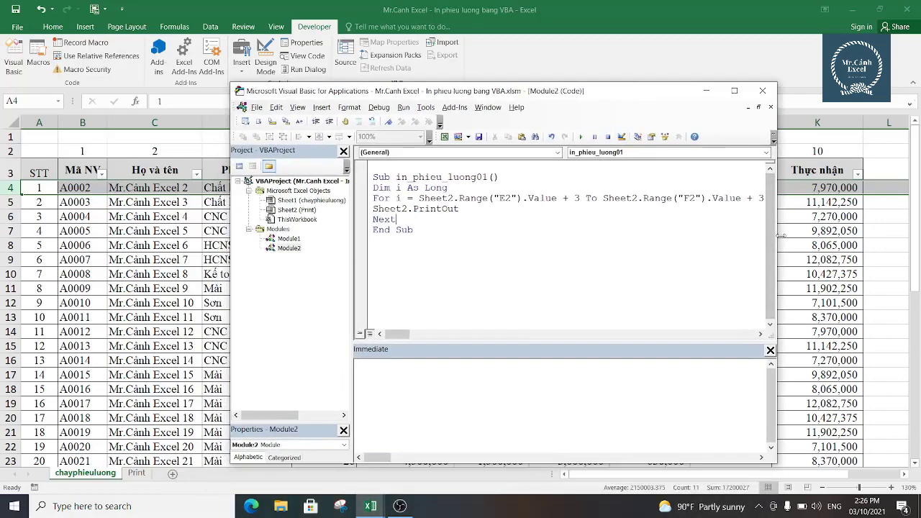
left_click_drag(777, 234, 866, 234)
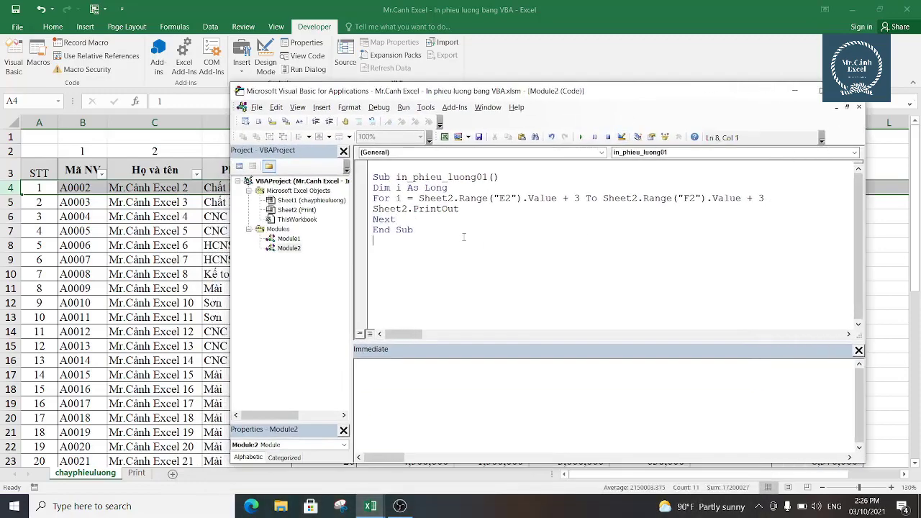
left_click(132, 473)
left_click(284, 175)
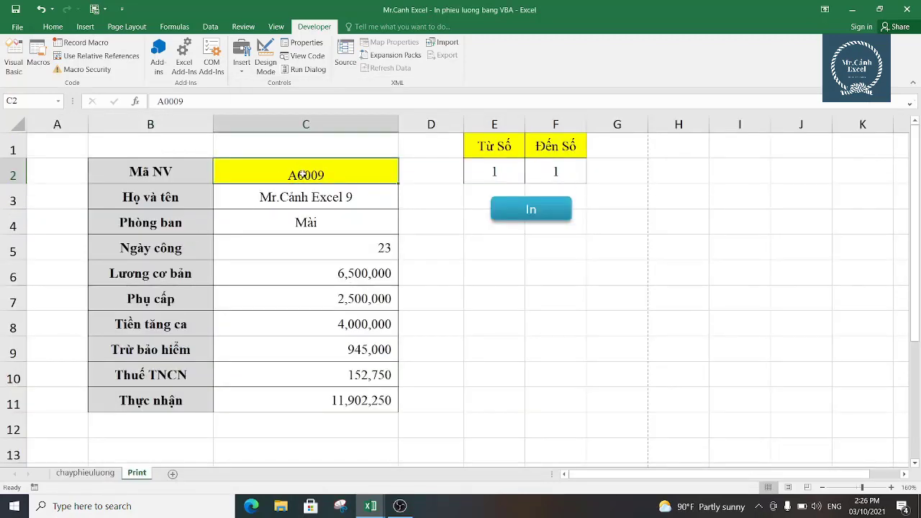
left_click(367, 508)
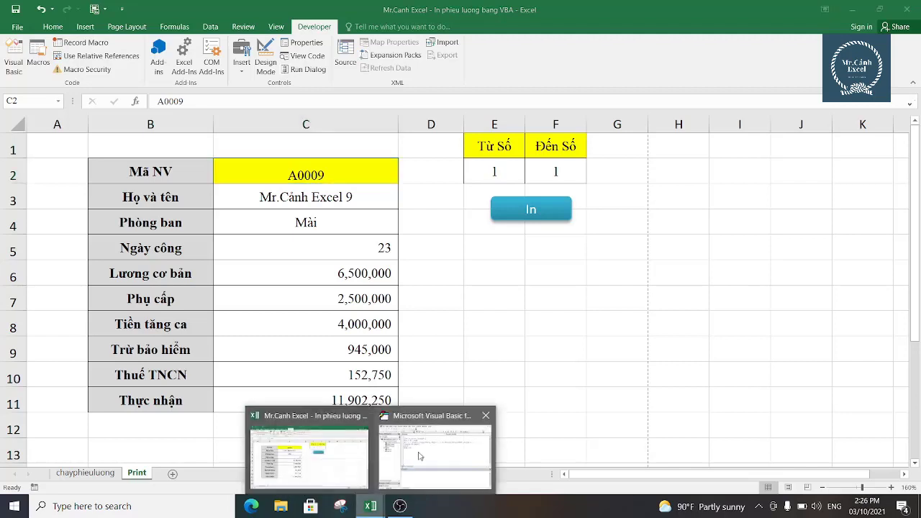
left_click(439, 446)
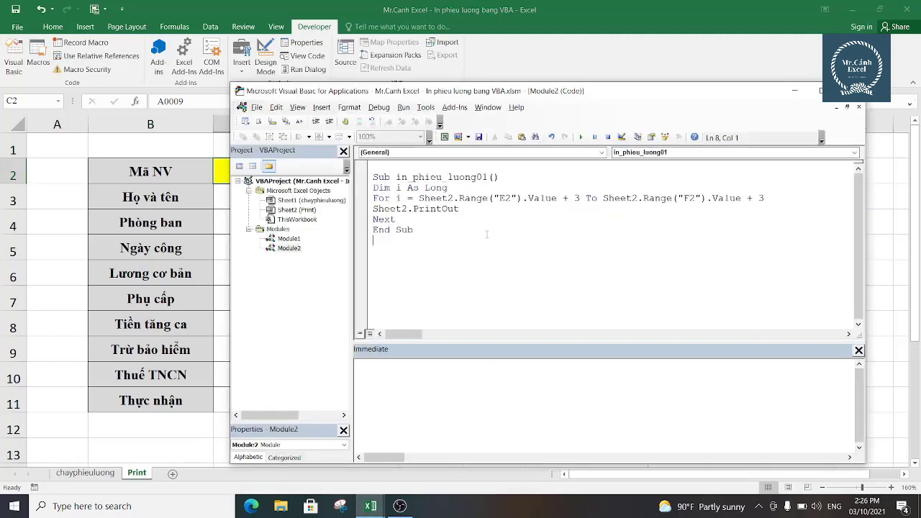
left_click(768, 198)
key("Return")
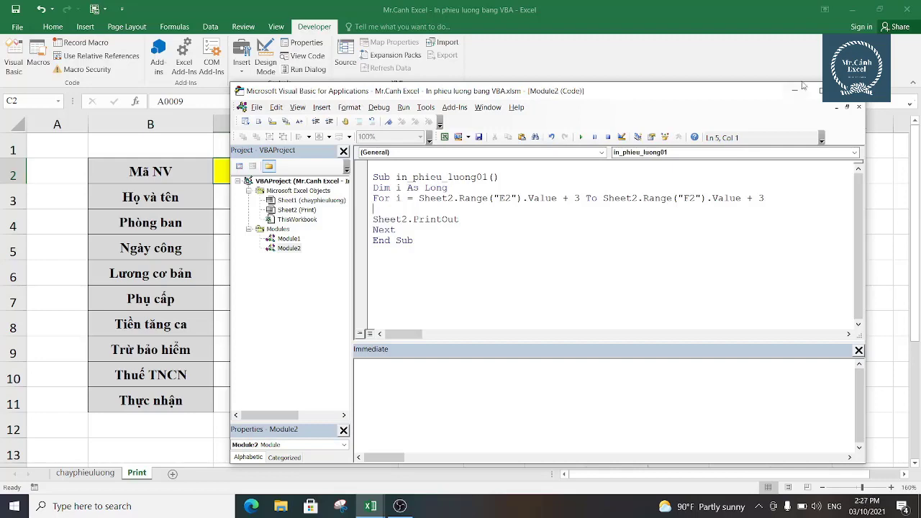
- Type Sheet2.Range("C2").Value = on the new loop line using autocomplete
left_click_drag(660, 98, 644, 218)
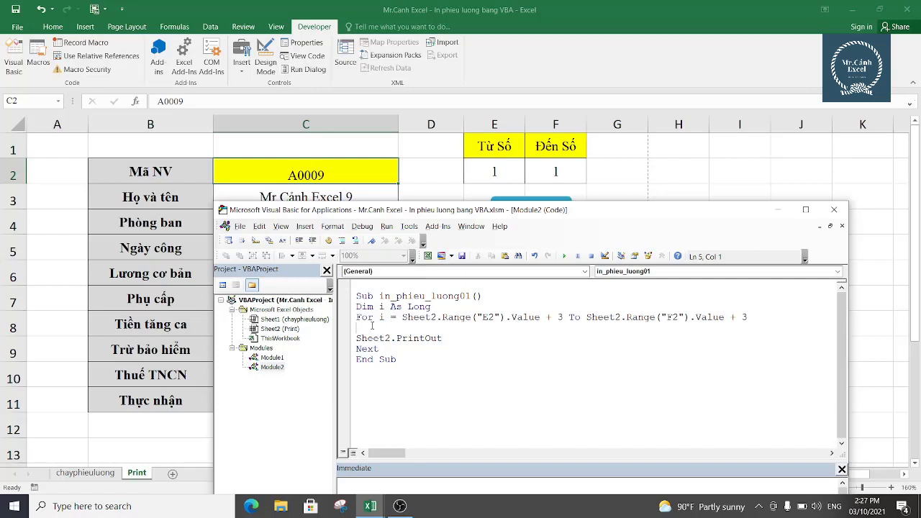
type("S")
type("heet")
type("2.r")
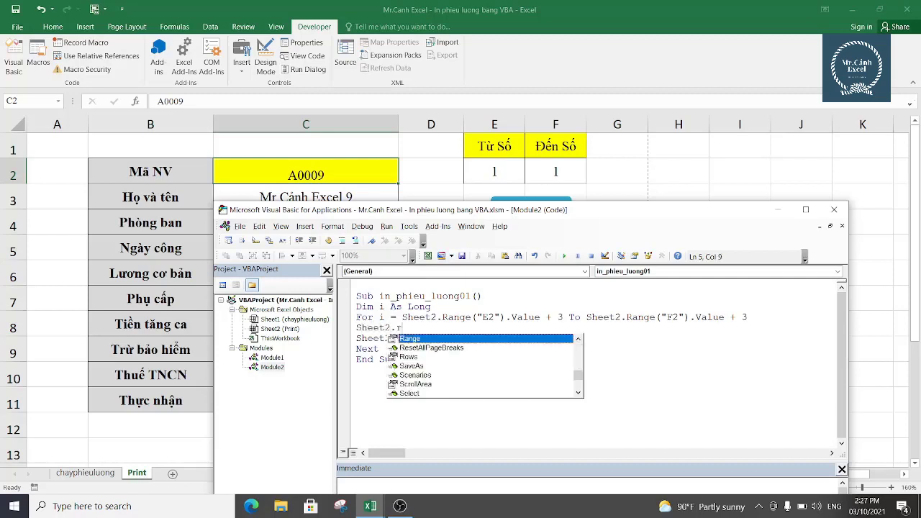
type("ange(\"C2")
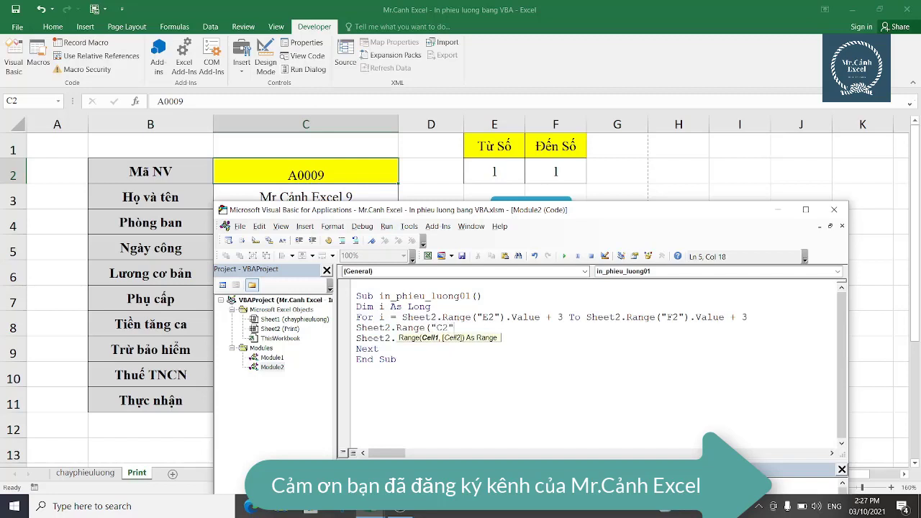
type(").vla")
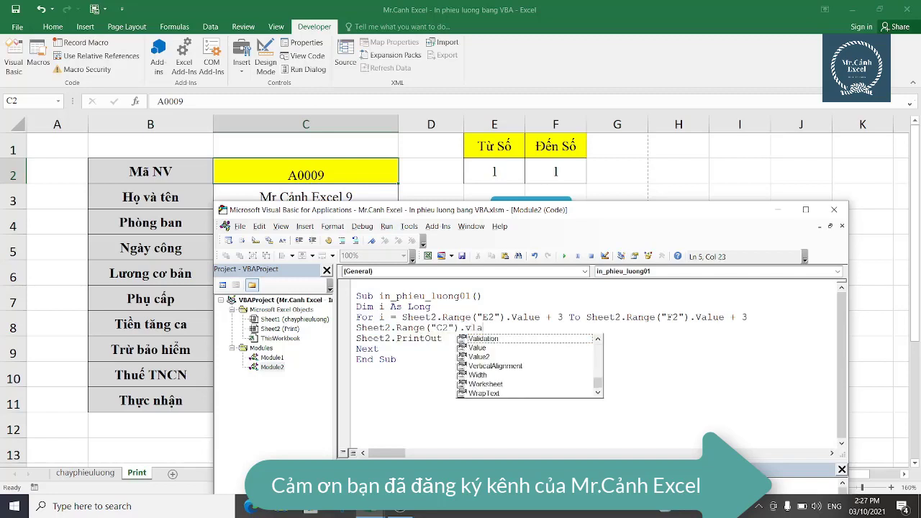
key("BackSpace")
key("BackSpace")
type("l")
key("space")
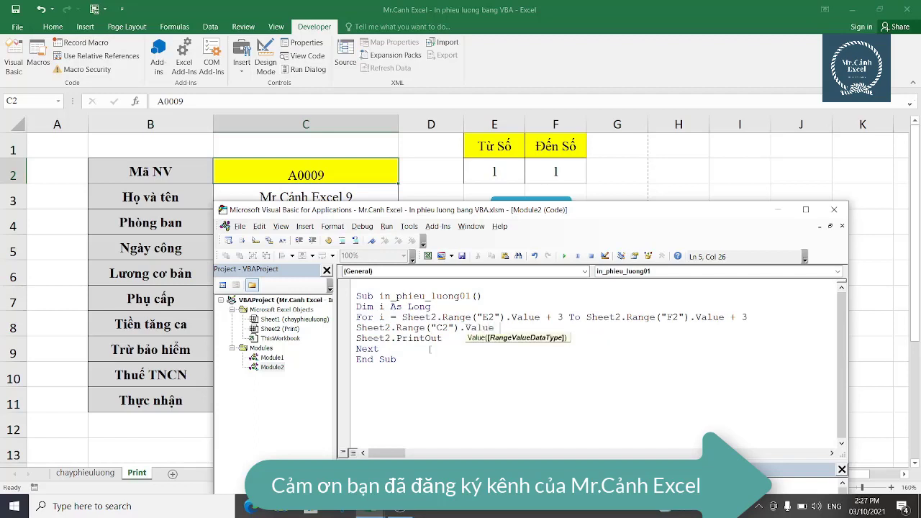
type("=")
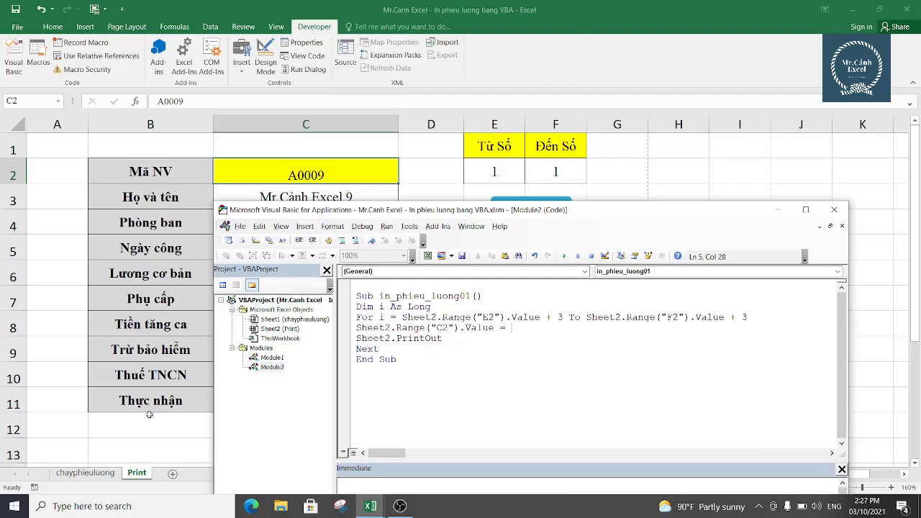
left_click(96, 475)
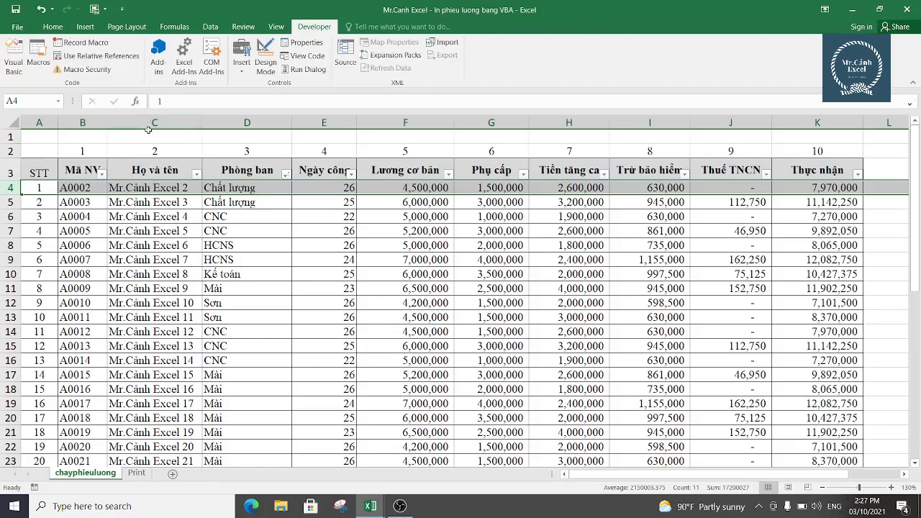
- Review the employee codes in column B of chayphieuluong, starting at B4
left_click(81, 188)
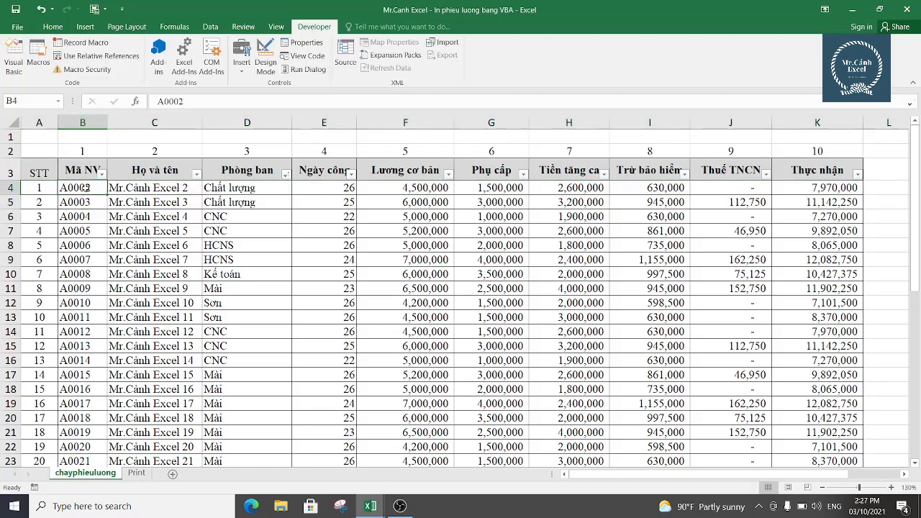
left_click(82, 202)
left_click(85, 188)
left_click(82, 202)
left_click(79, 215)
left_click(83, 185)
mouse_move(368, 500)
left_click(435, 479)
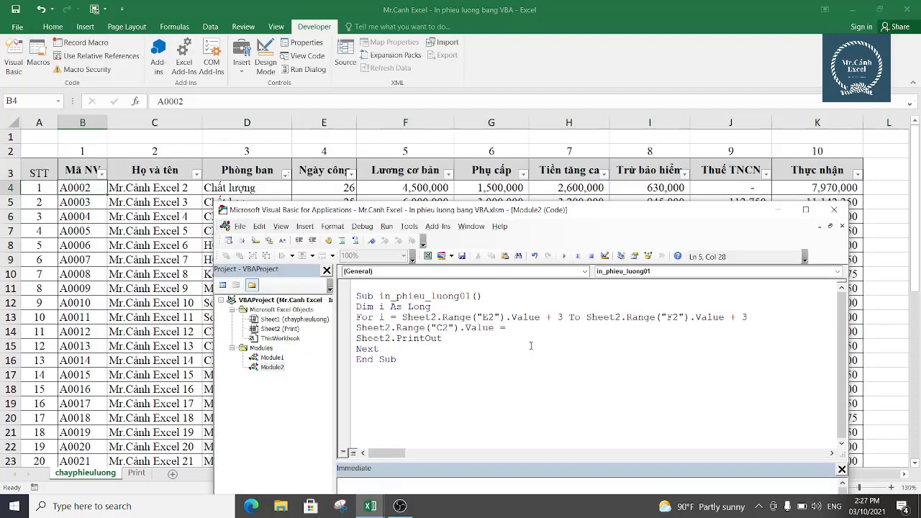
- Complete the assignment as Sheet1.Range("B" & i).Value and check the loop variable i
type("sheet1")
type(".")
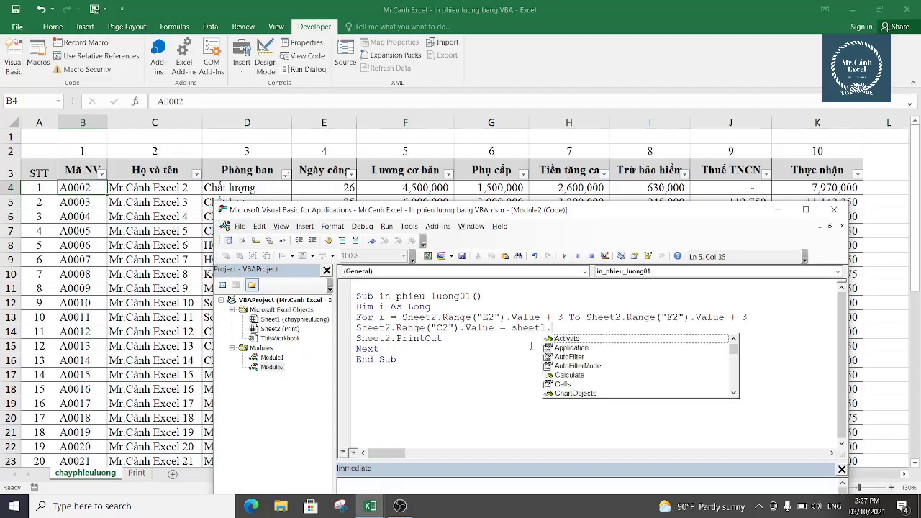
type("range(\"B")
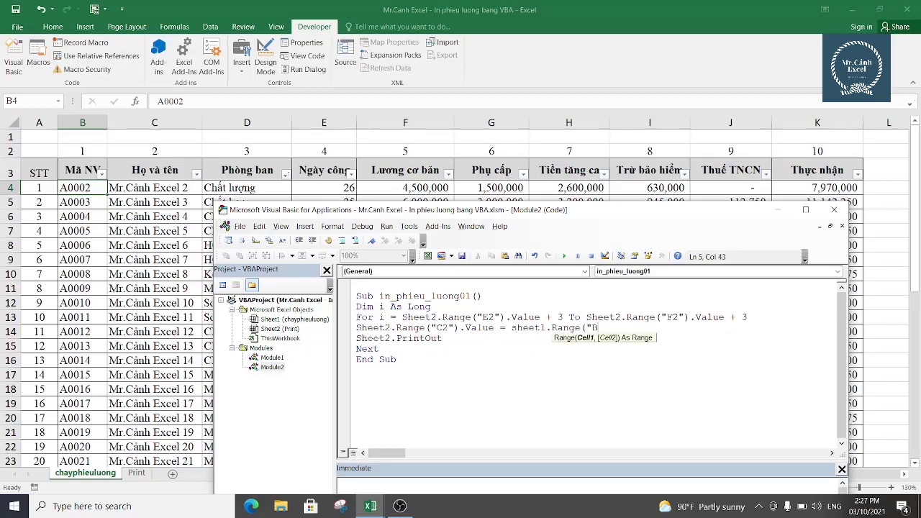
type("\" & i")
type(")")
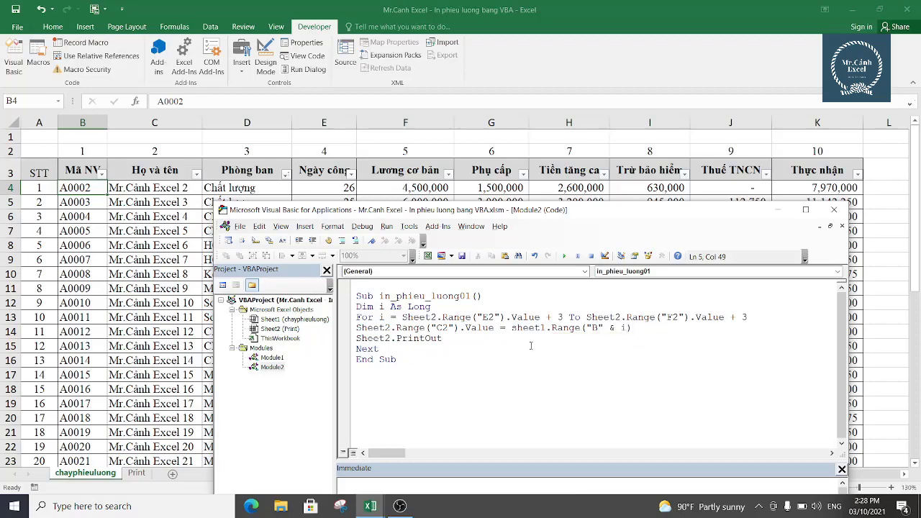
type(".value")
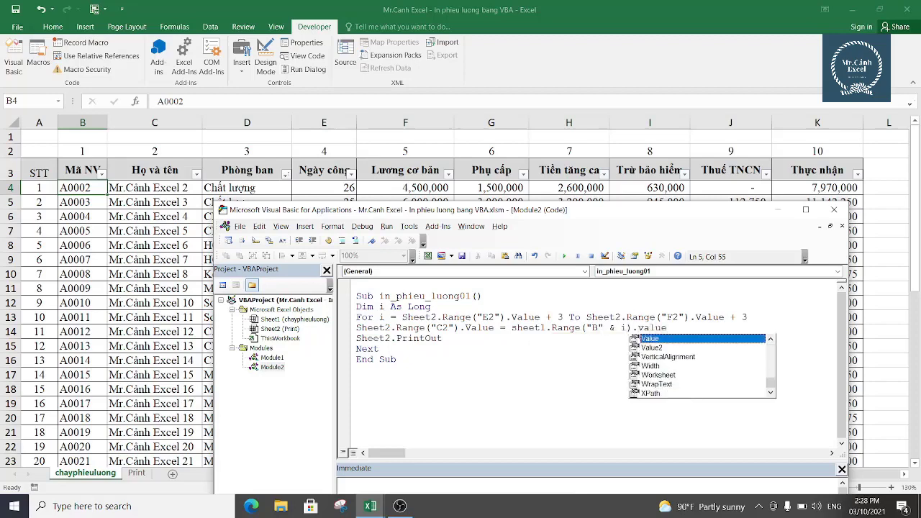
left_click(667, 369)
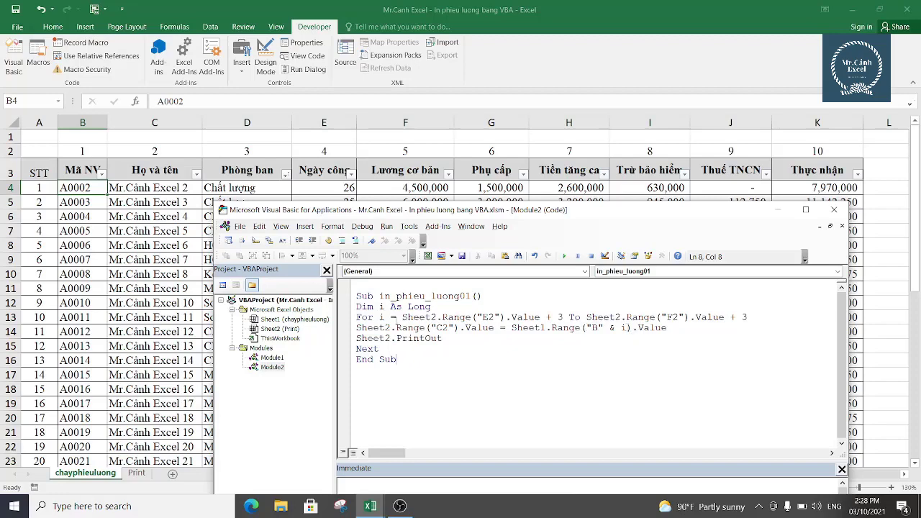
double_click(381, 316)
left_click(138, 487)
left_click(137, 462)
- Check the From and To values in E2 and F2 on the Print sheet
left_click(137, 473)
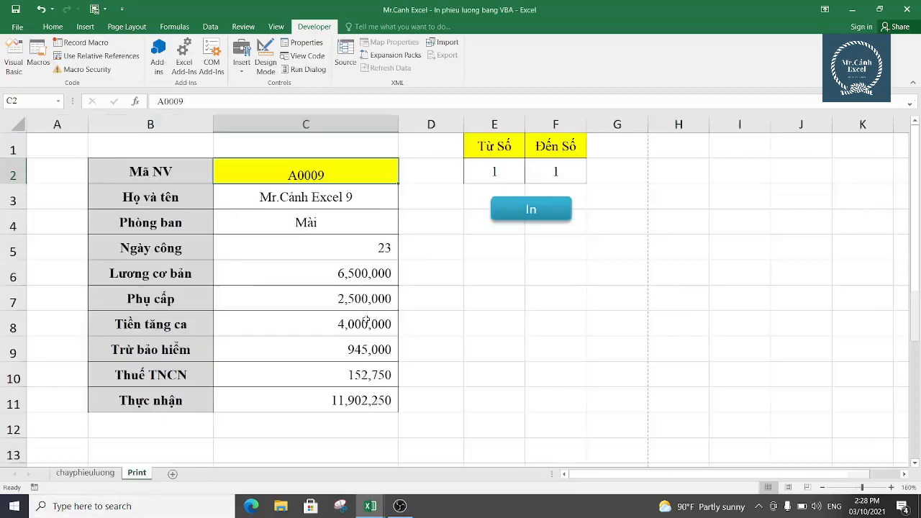
left_click(503, 155)
left_click(510, 166)
key("Right")
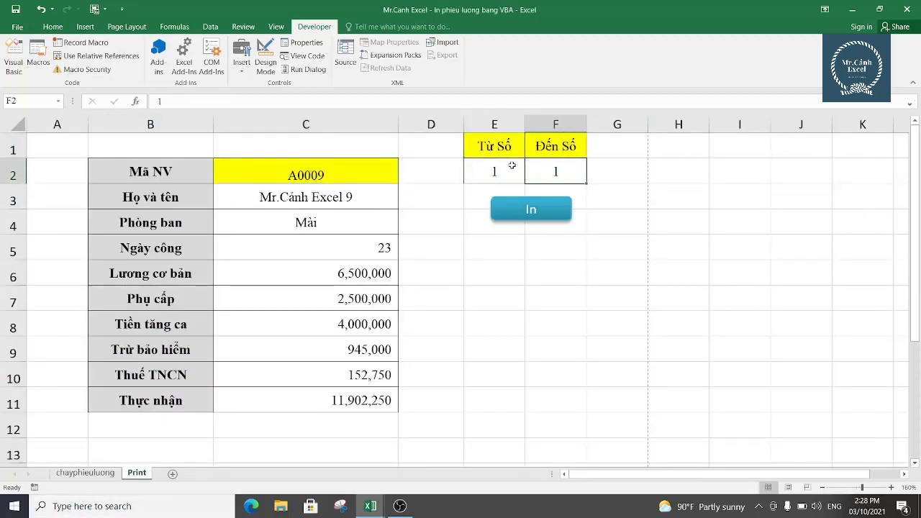
left_click(511, 166)
- Review the loop variable i in the macro code against the payslip sheet
left_click(370, 508)
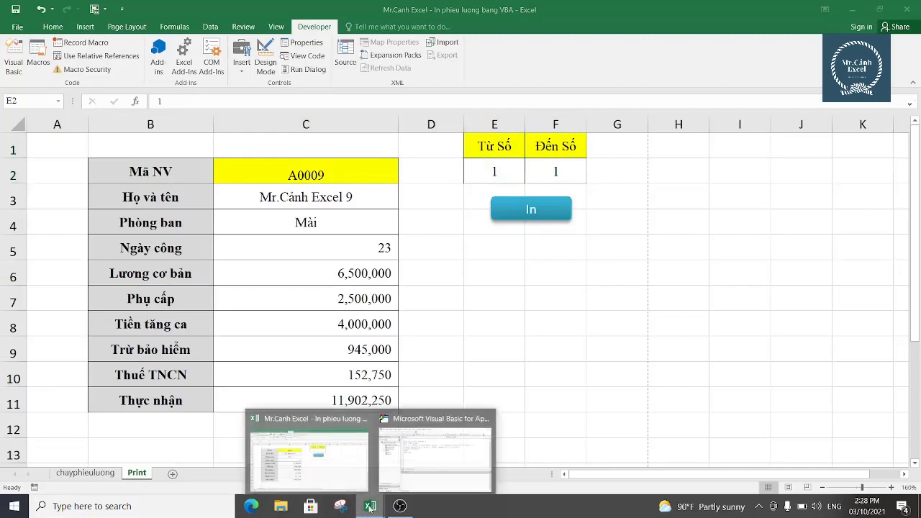
left_click(438, 447)
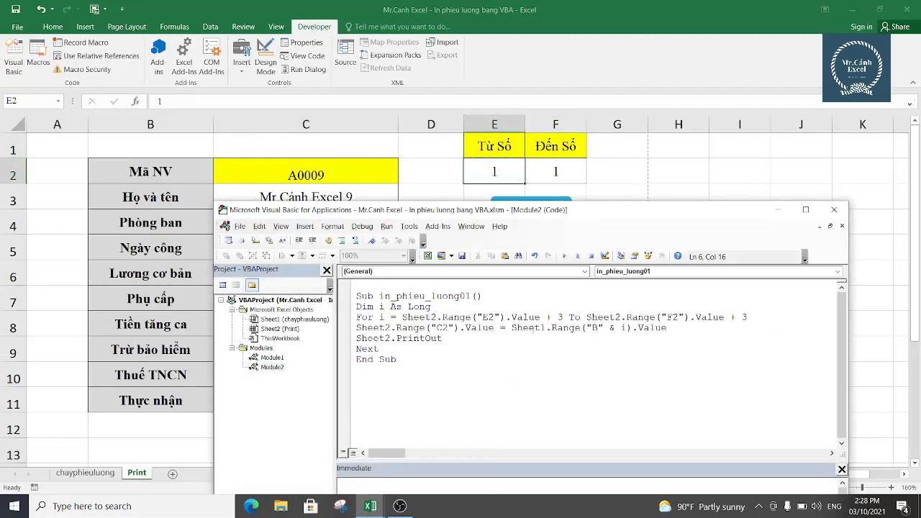
double_click(624, 327)
left_click(303, 170)
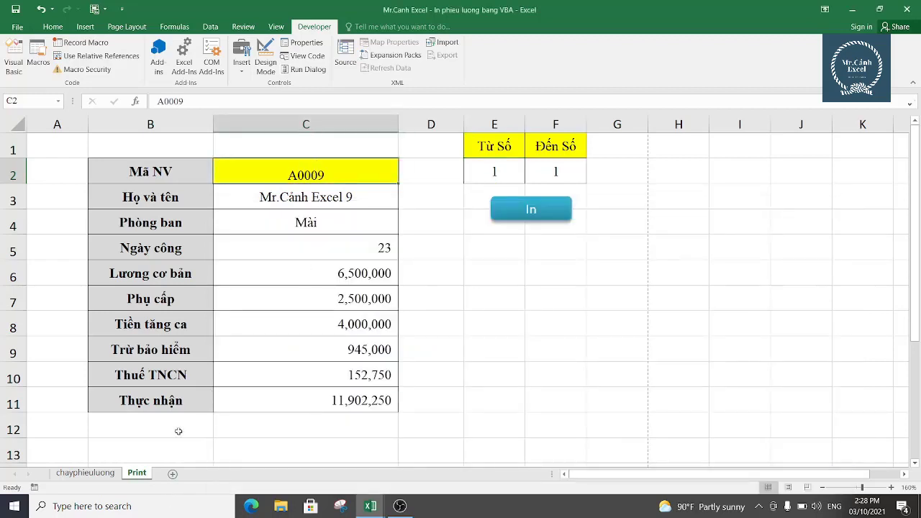
mouse_move(402, 498)
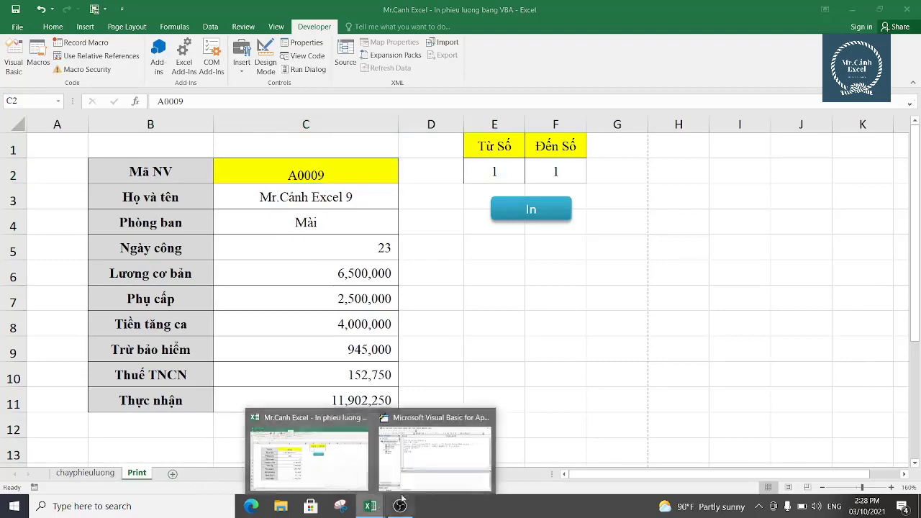
left_click(440, 452)
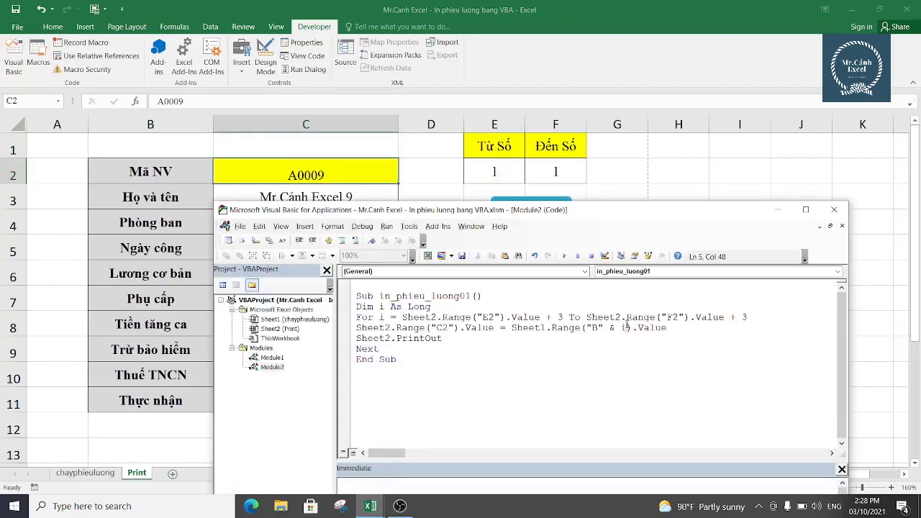
left_click(96, 473)
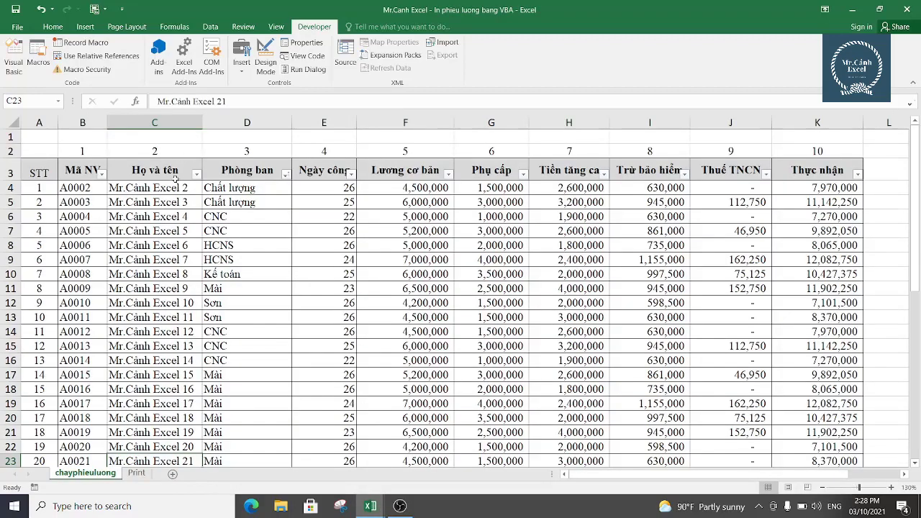
- Fill employee code cell B4 (A0002) with yellow
left_click(81, 186)
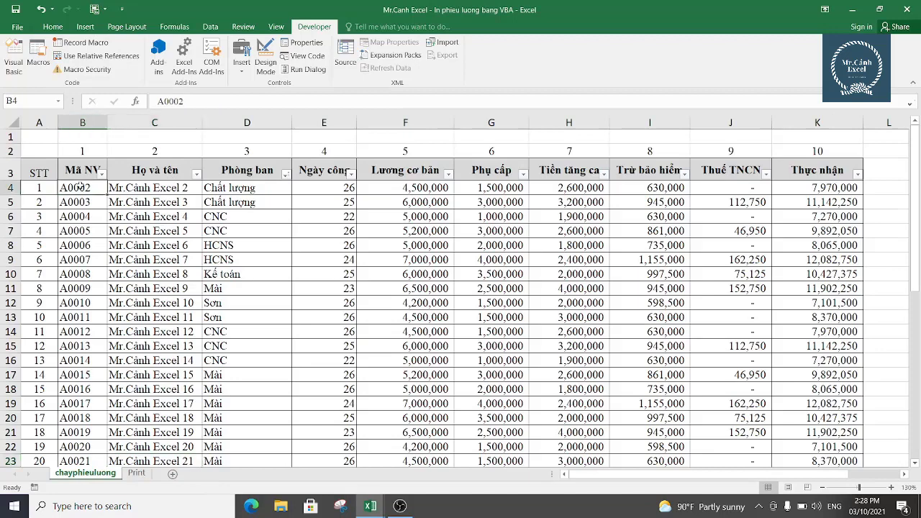
left_click(53, 27)
left_click(170, 65)
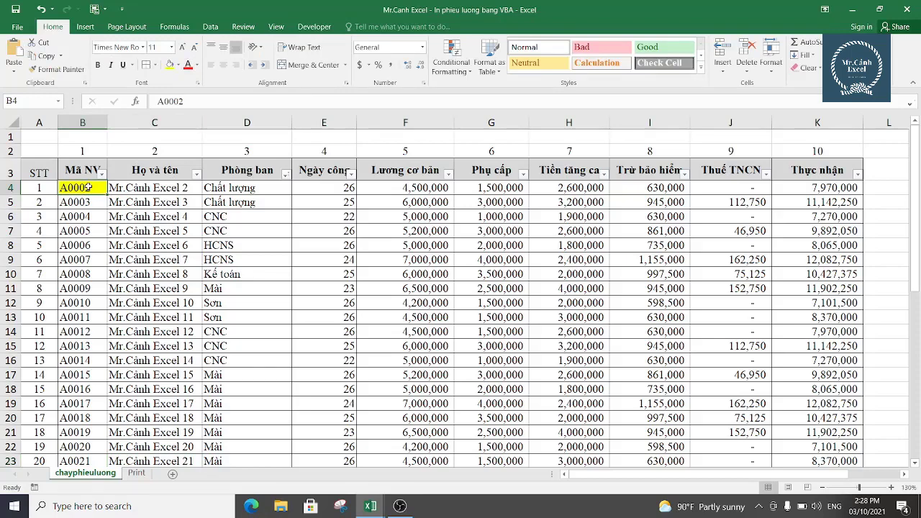
- Step through employee rows 4 to 7, reselect B4 and bring the VBA editor forward
left_click(10, 188)
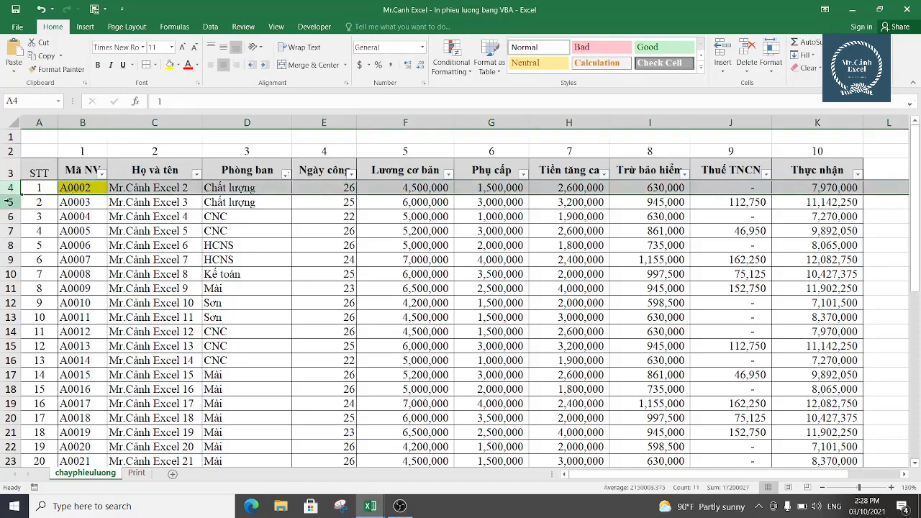
left_click(8, 202)
left_click(10, 217)
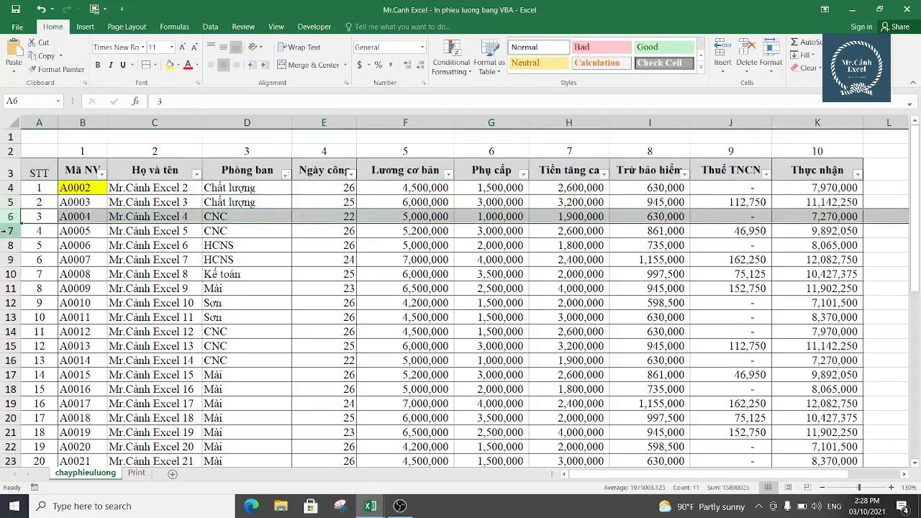
left_click(10, 231)
left_click(78, 187)
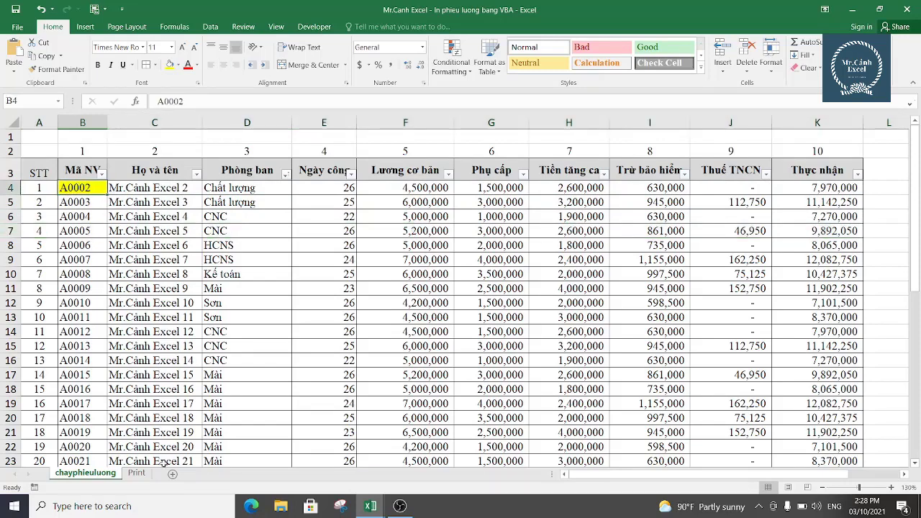
mouse_move(372, 509)
left_click(452, 462)
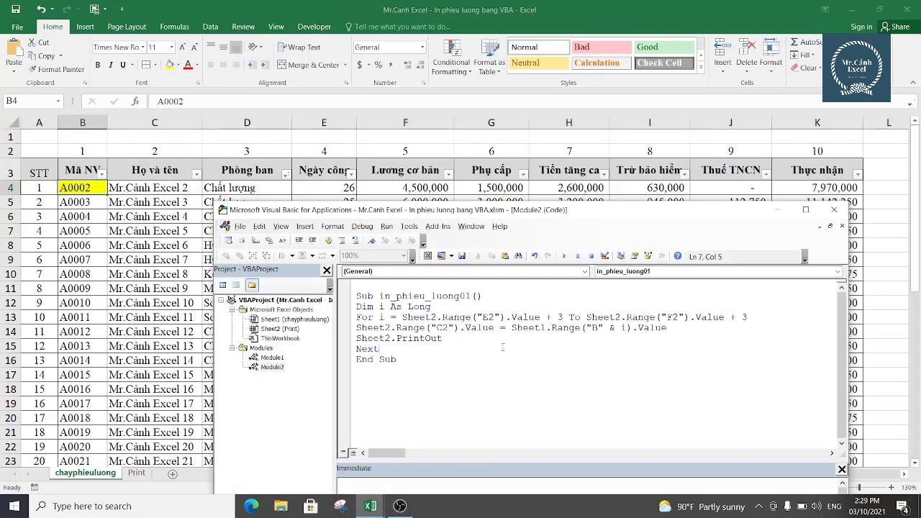
- Highlight the macro name in_phieu_luong01 in the editor, then return to the workbook
left_click_drag(482, 301, 379, 301)
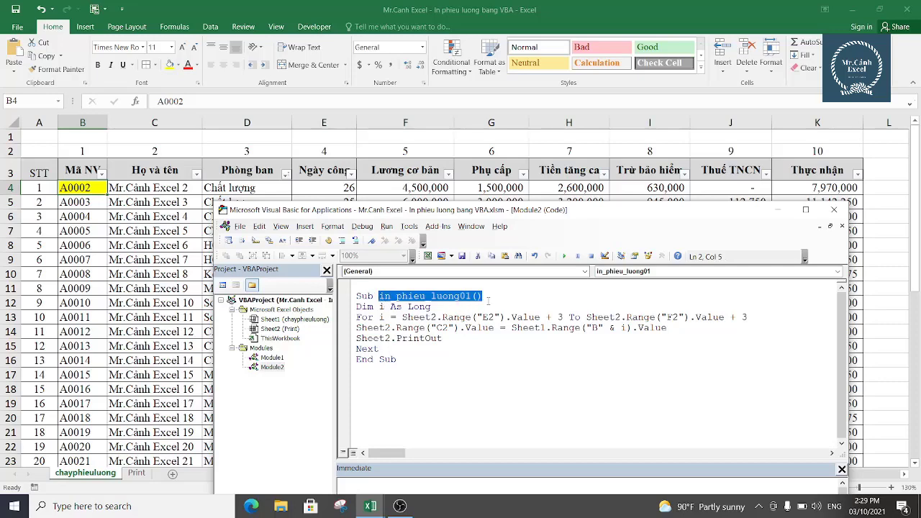
left_click(568, 353)
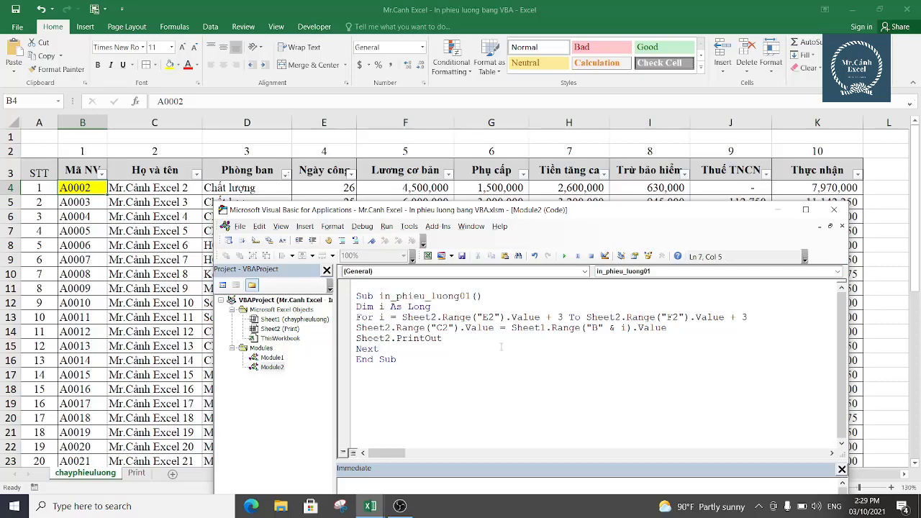
left_click(186, 288)
- On the Print sheet, assign the in_phieu_luong01 macro to the In button via Assign Macro
left_click(137, 473)
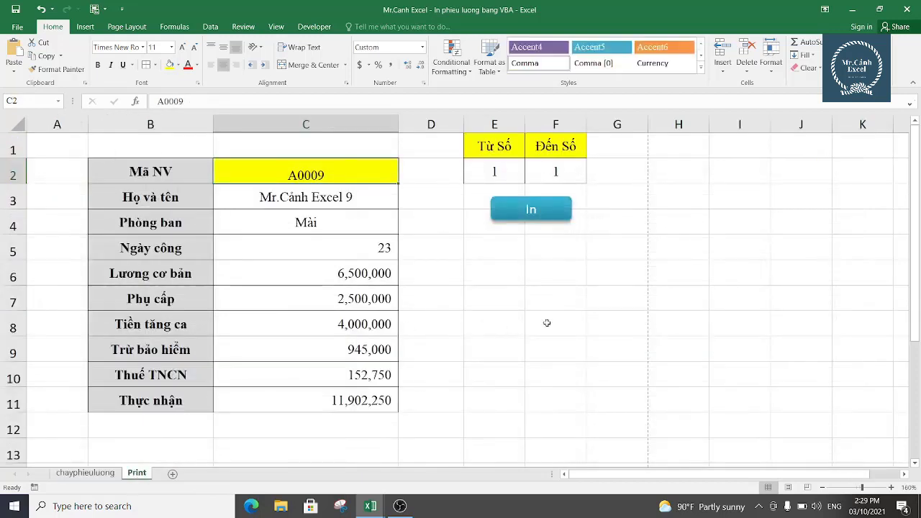
right_click(525, 208)
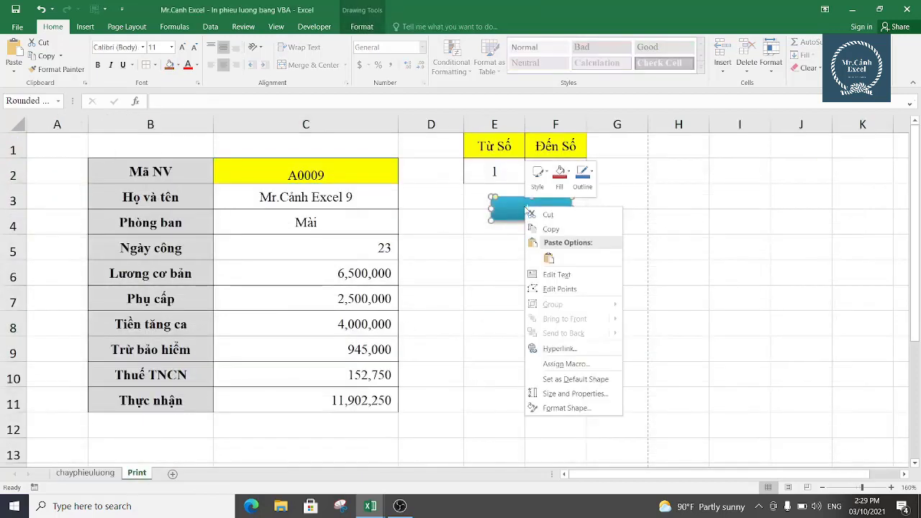
left_click(554, 363)
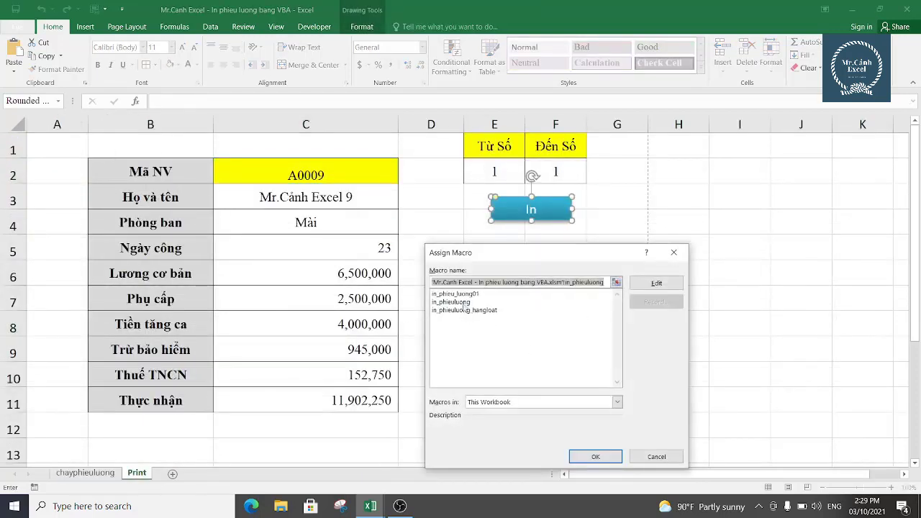
left_click(459, 294)
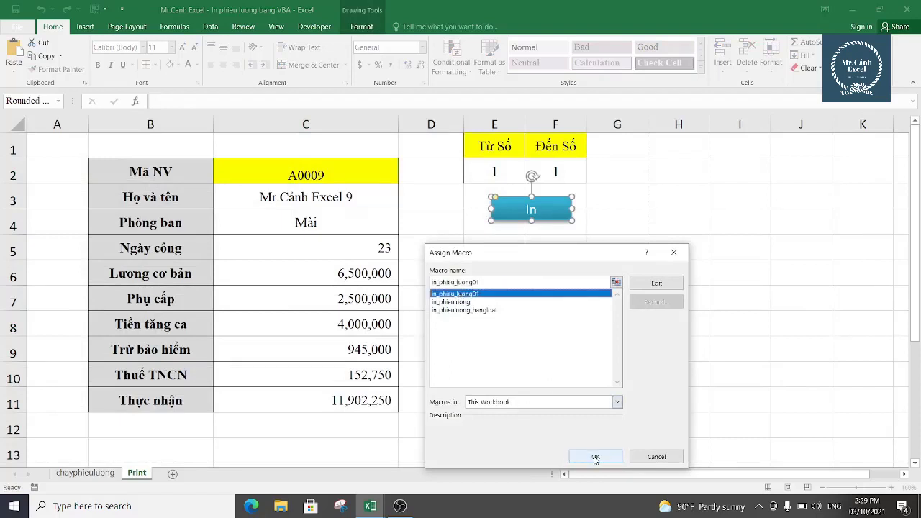
left_click(596, 457)
left_click(509, 277)
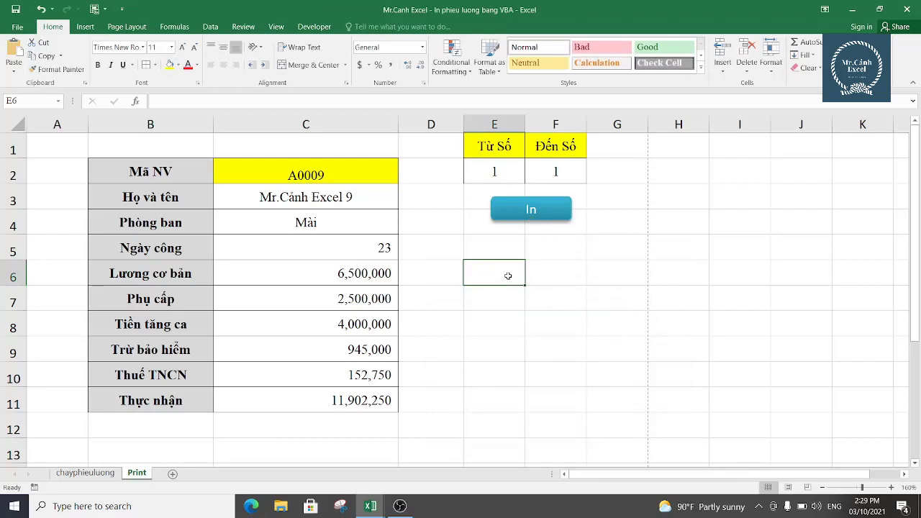
- Check the From and To cells, then run the In macro to print payslip A0002
left_click(508, 169)
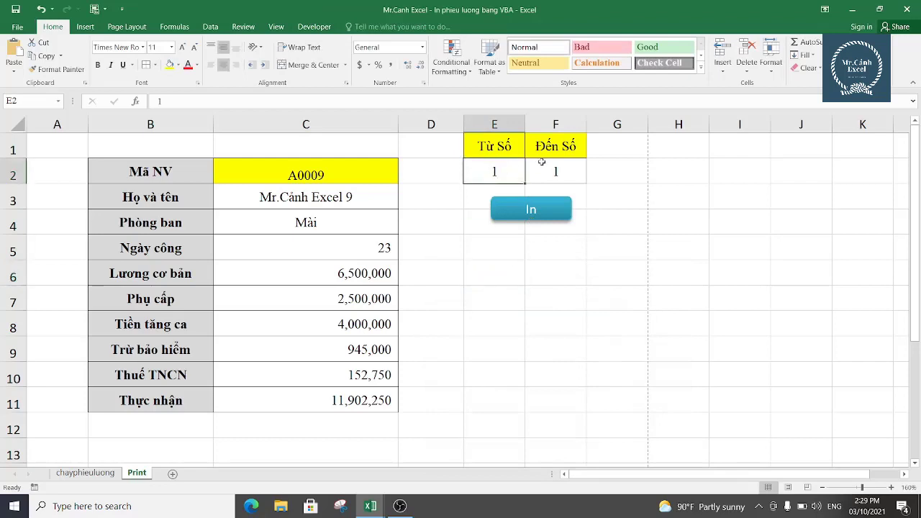
left_click(542, 170)
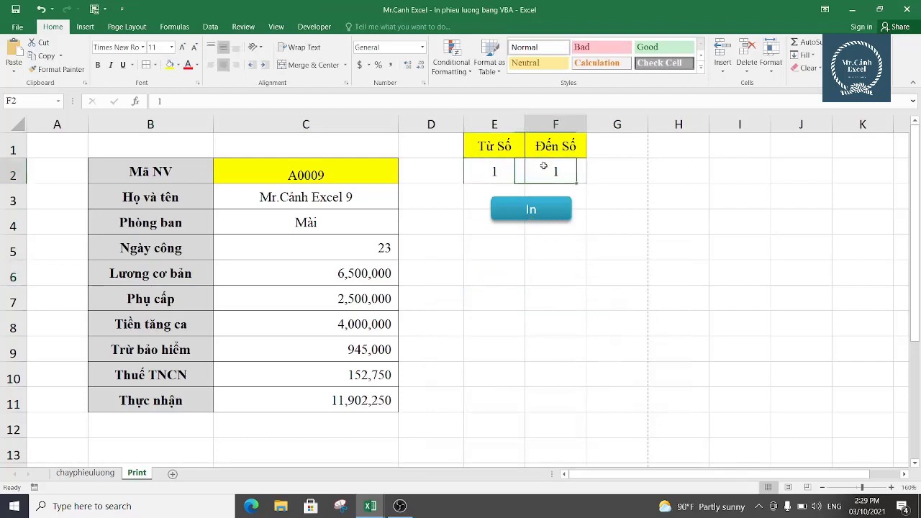
left_click(537, 213)
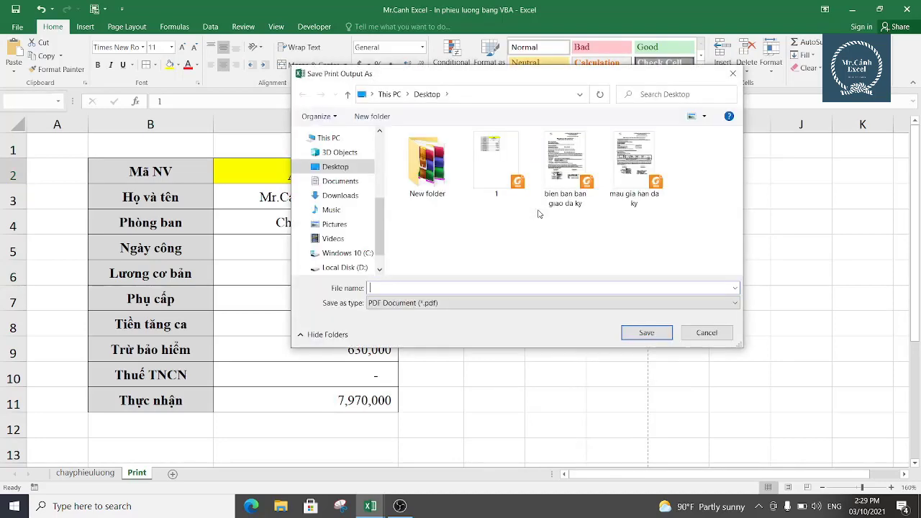
- Save the printed payslip as A0002.pdf on the Desktop and minimize Excel
left_click_drag(556, 83, 686, 91)
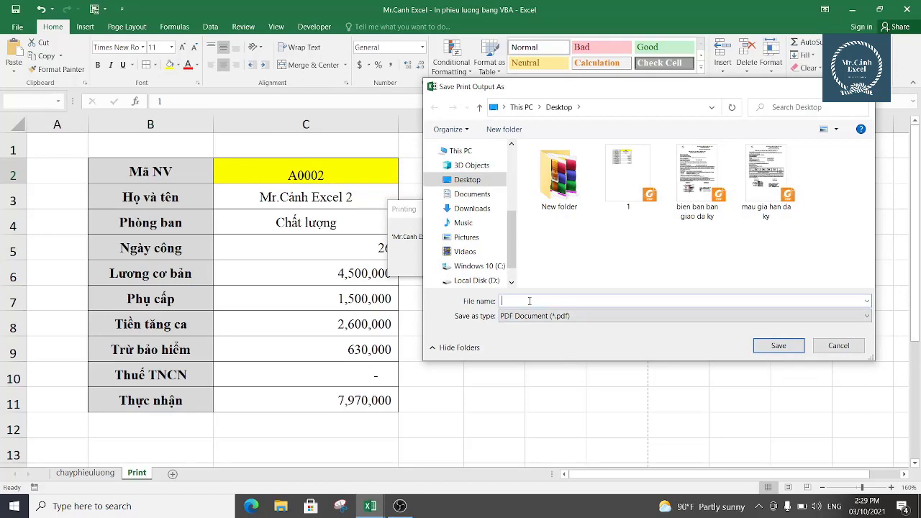
type("A0")
type("00")
type("2")
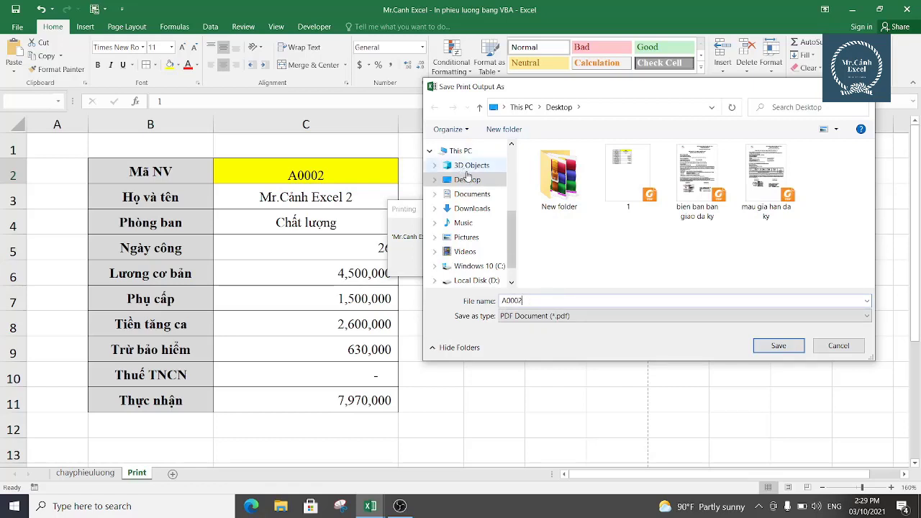
left_click(468, 179)
left_click(783, 350)
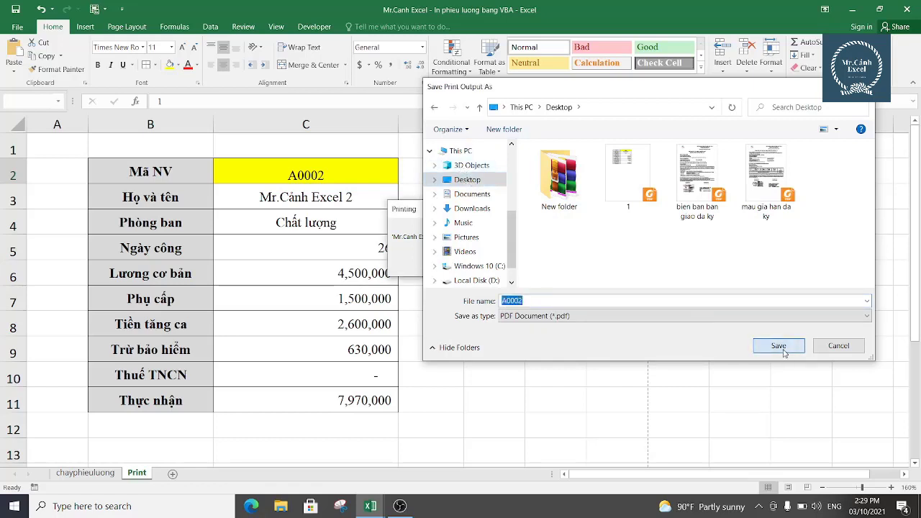
left_click(784, 351)
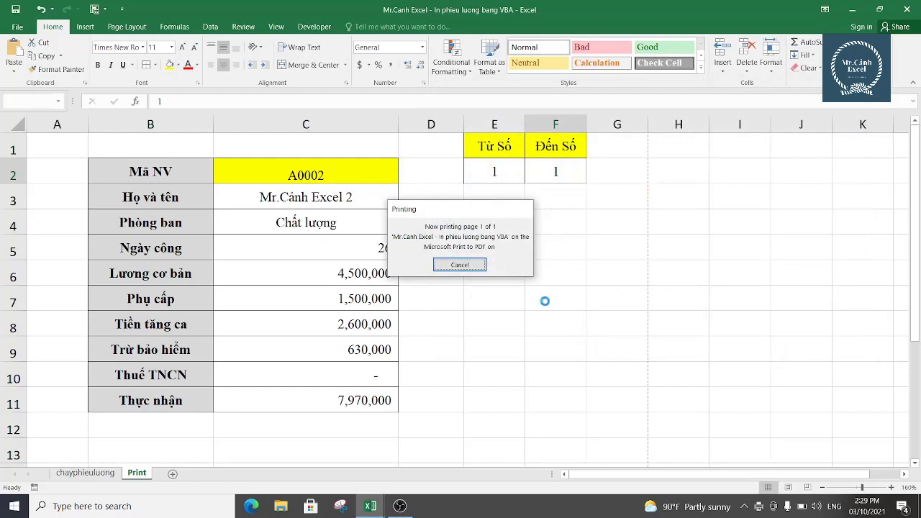
left_click(852, 9)
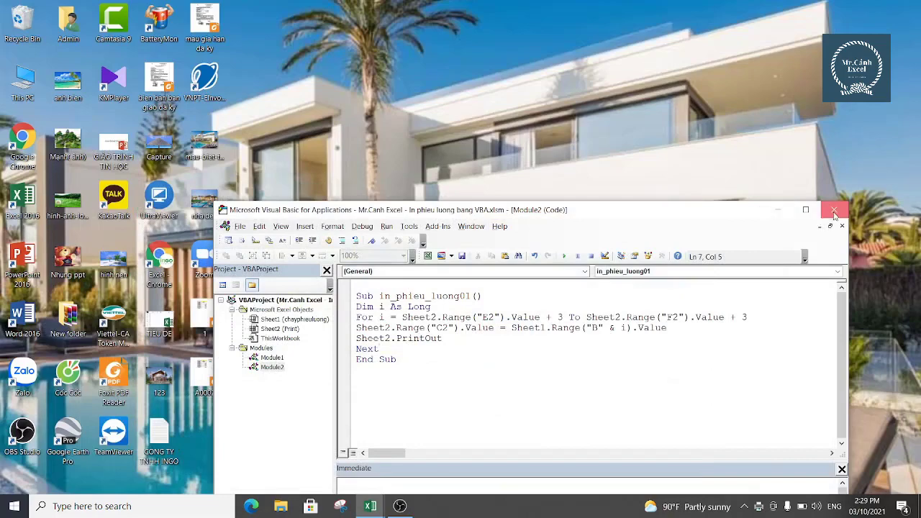
- Close the VBA editor, minimize Excel and open A0002.pdf from the desktop
left_click(834, 210)
left_click(852, 10)
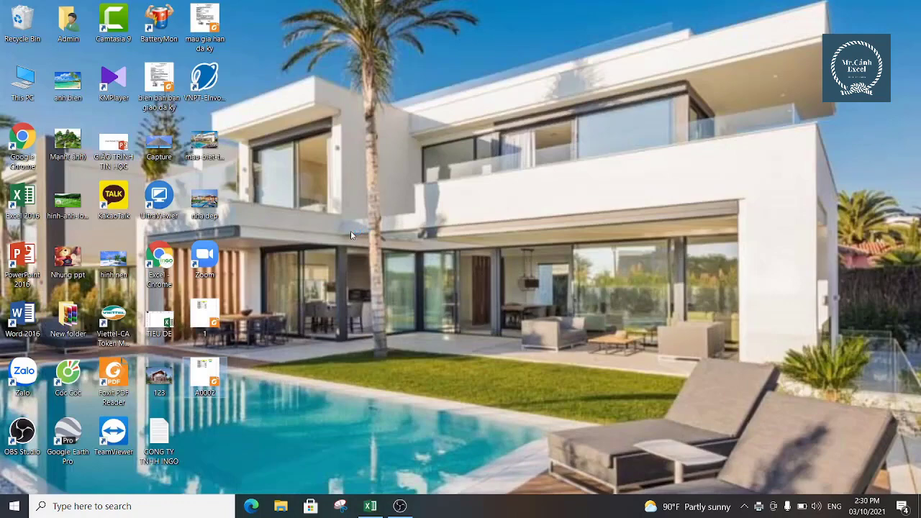
key("Return")
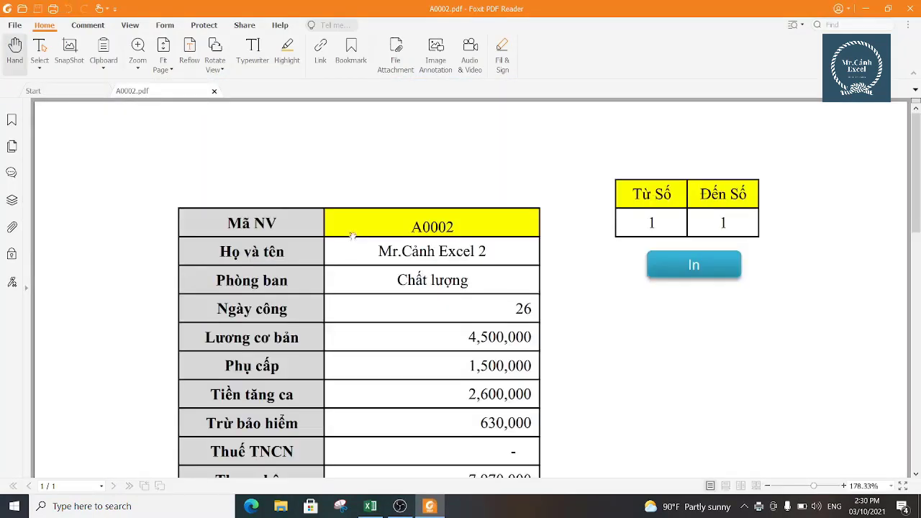
- Scroll through the A0002 payslip PDF in Foxit, close it and return to Excel
scroll(551, 307, "down", 2)
scroll(552, 287, "down", 2)
scroll(552, 262, "up", 4)
scroll(552, 262, "down", 2)
scroll(553, 248, "up", 2)
scroll(606, 226, "down", 3)
scroll(619, 216, "up", 2)
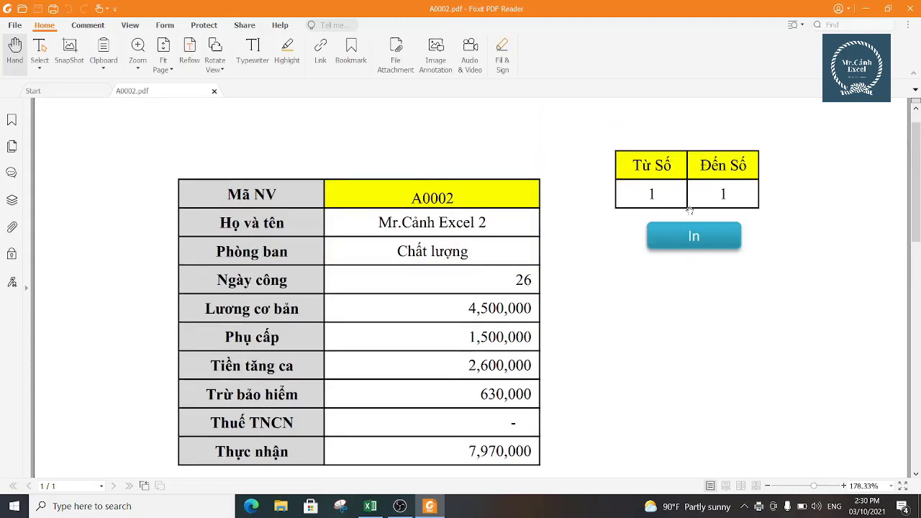
left_click(909, 9)
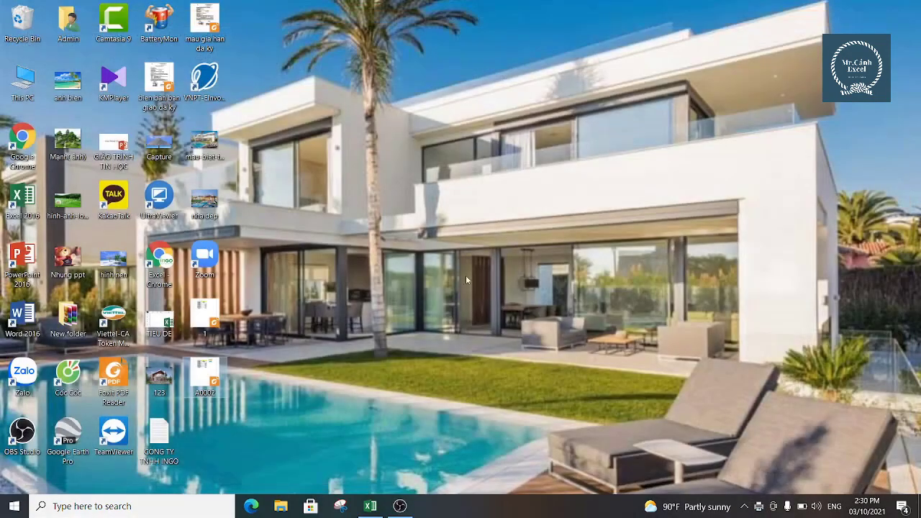
left_click(370, 506)
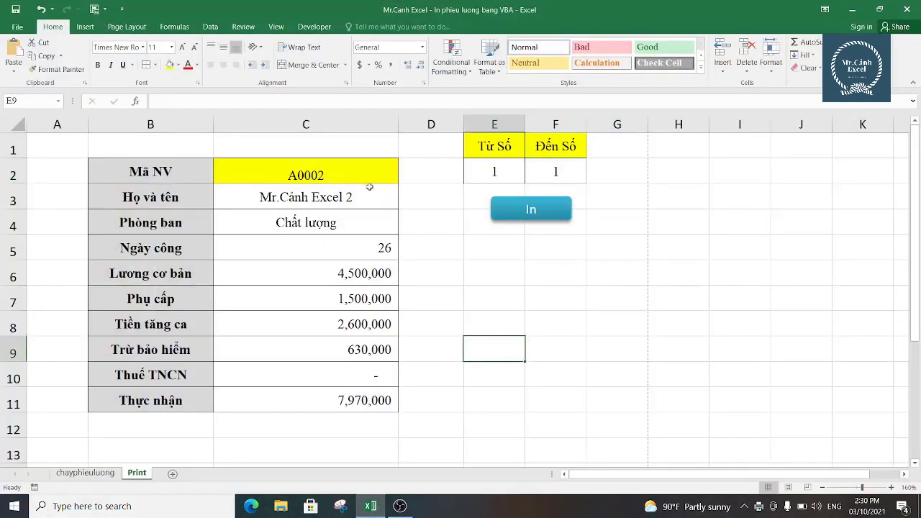
- Set the payslip block B1:C11 as the Print sheet's print area
left_click_drag(127, 147, 318, 402)
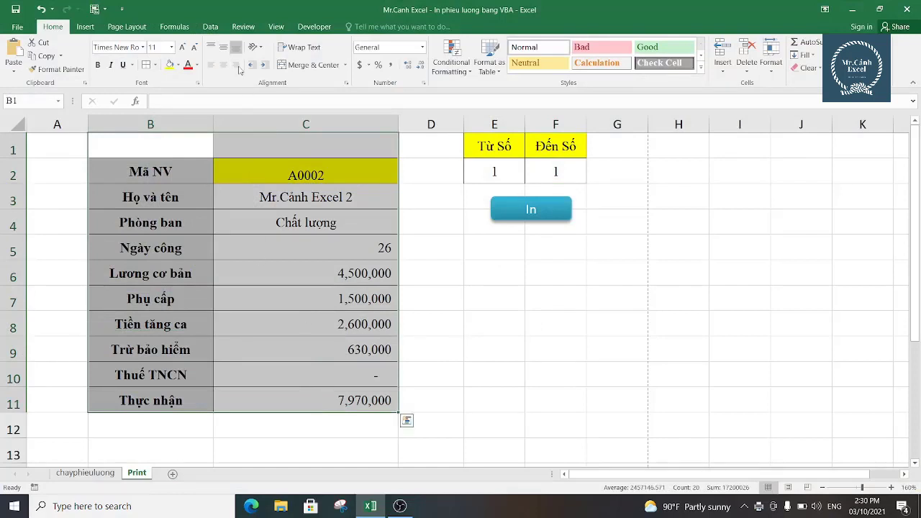
left_click(177, 27)
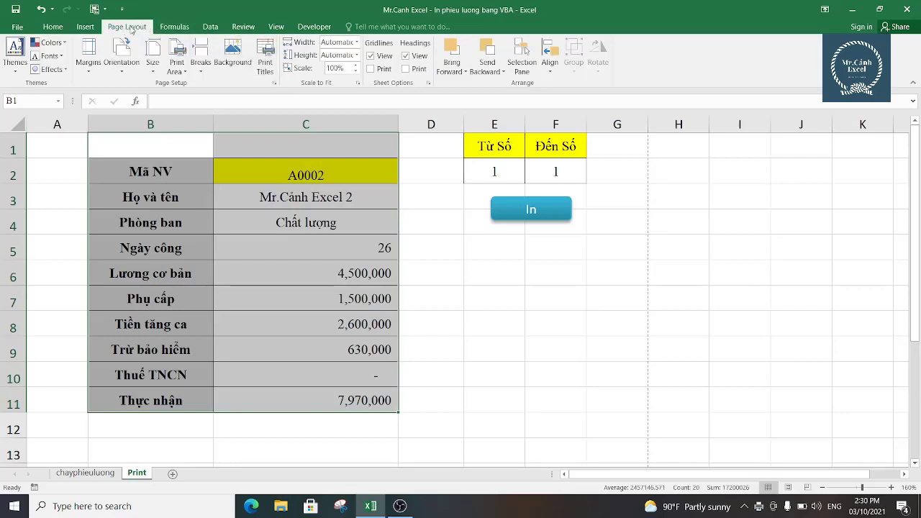
left_click(188, 74)
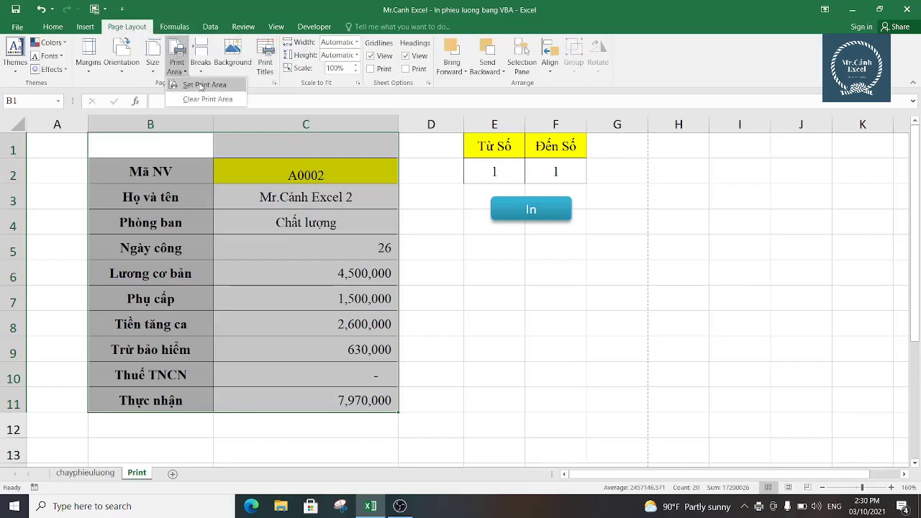
left_click(209, 85)
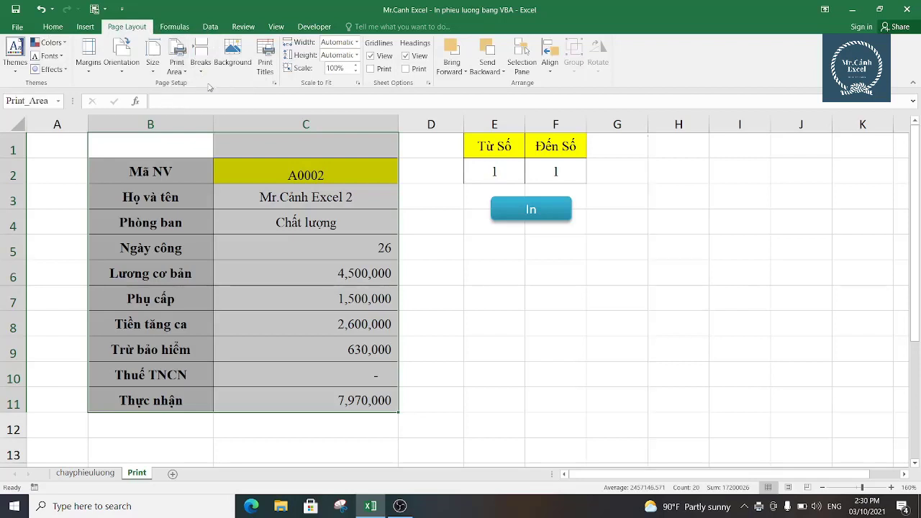
left_click(451, 305)
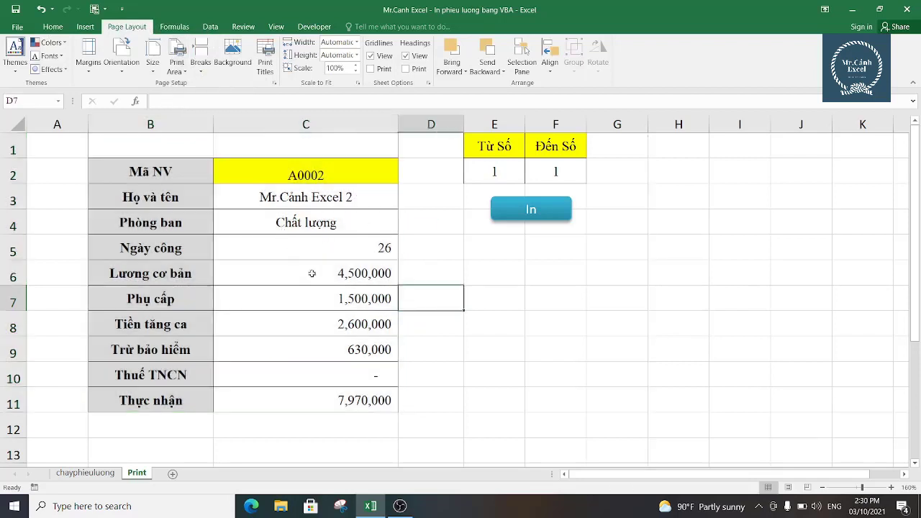
- Preview the payslip in File > Print to confirm it fits one page, then return
left_click(17, 27)
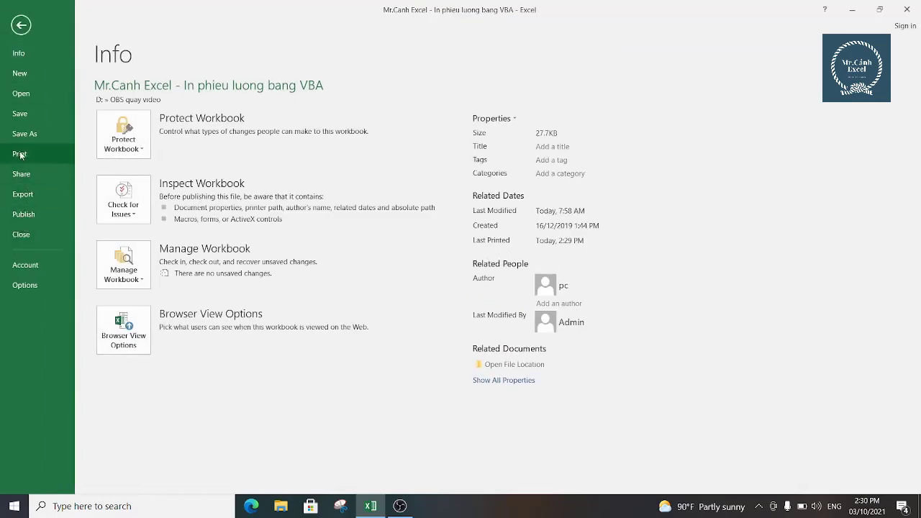
left_click(21, 154)
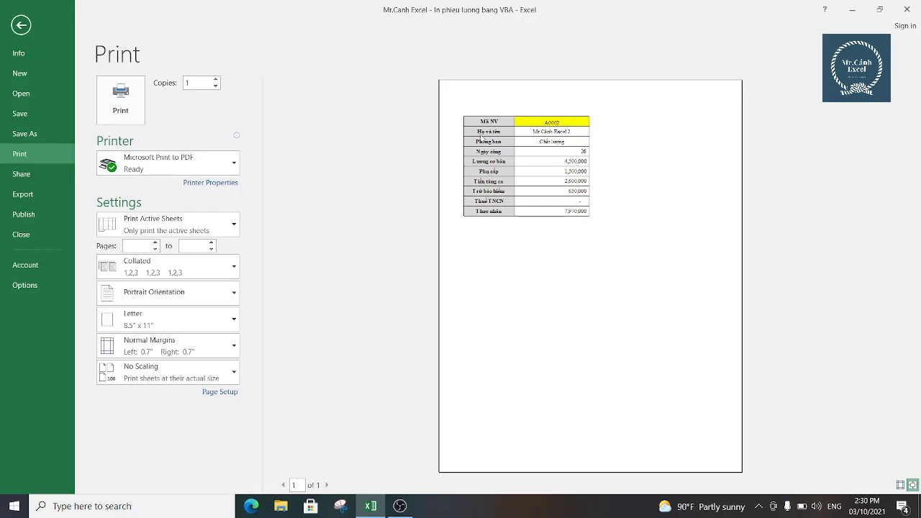
left_click(21, 25)
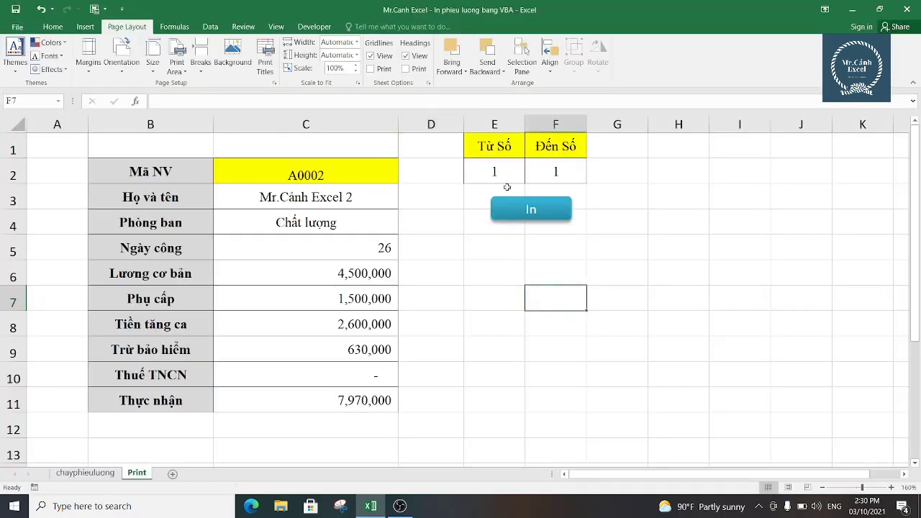
- Inspect the From/To cells and the VLOOKUP formulas in C10 and C7
left_click(501, 163)
left_click(552, 150)
left_click(545, 168)
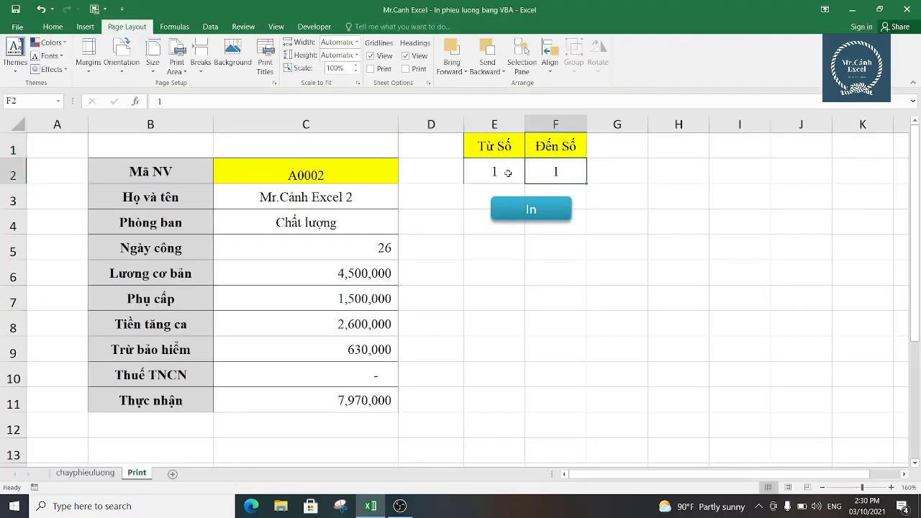
left_click(507, 173)
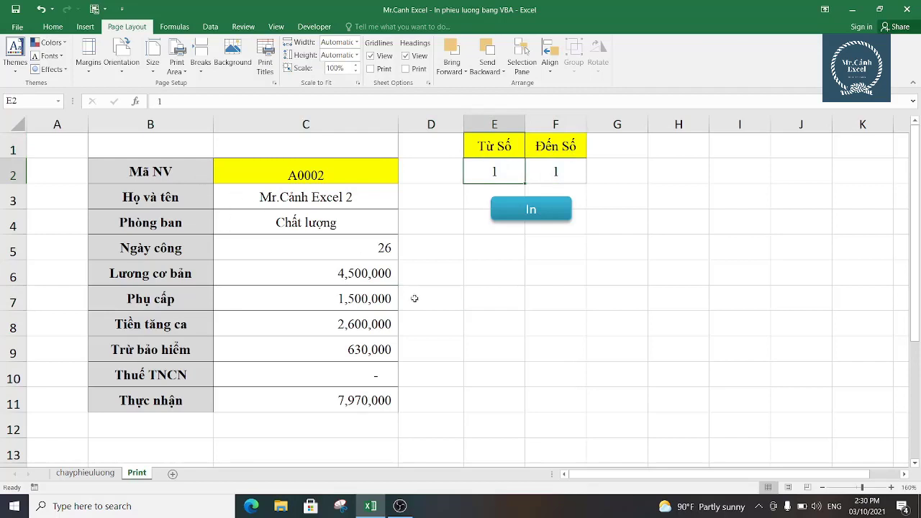
left_click(355, 370)
left_click(327, 306)
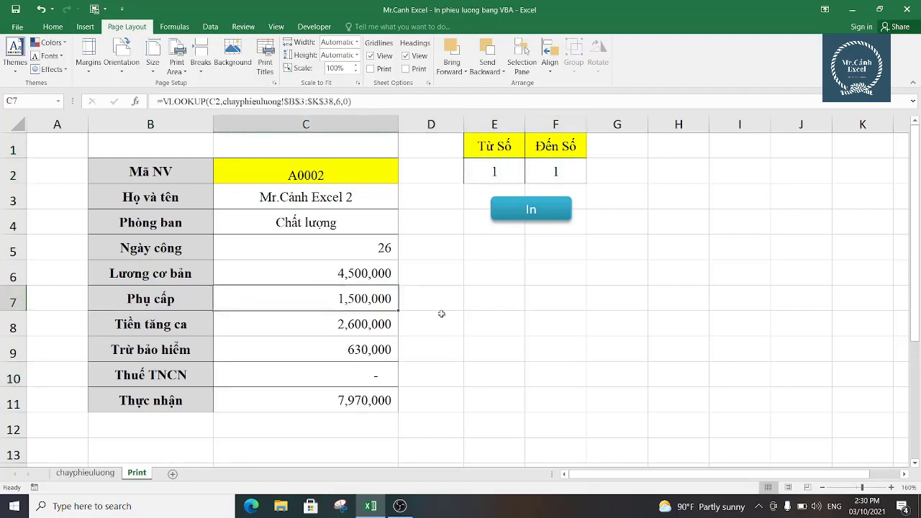
left_click(505, 298)
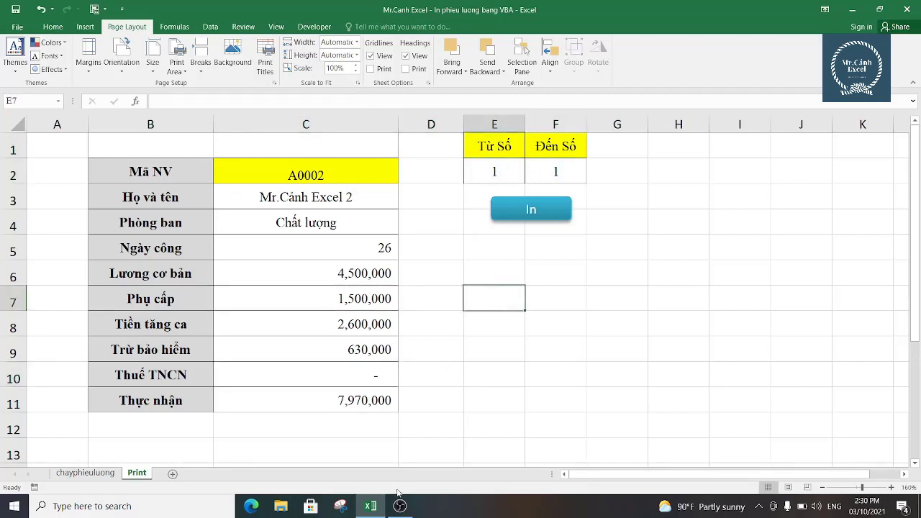
left_click(369, 507)
left_click(368, 508)
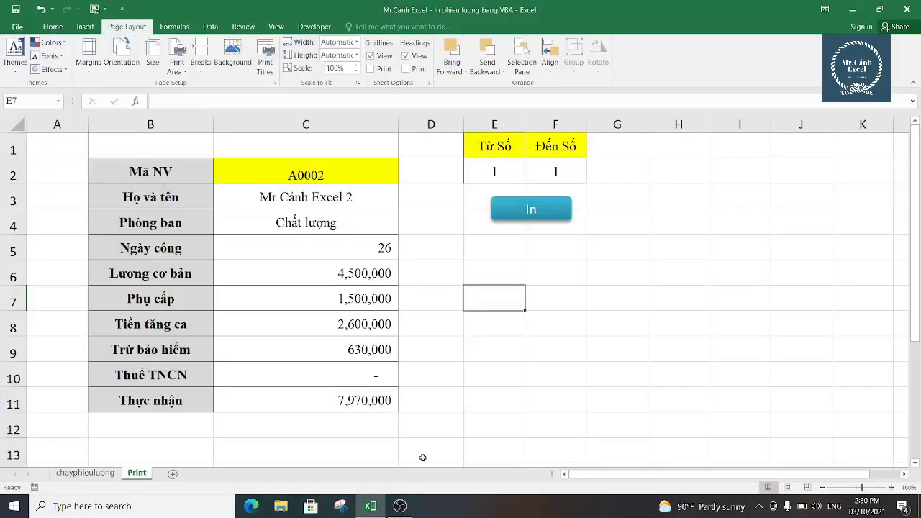
left_click(567, 321)
- Enter 5 in the From cell E2 and 8 in the To cell F2
left_click(498, 170)
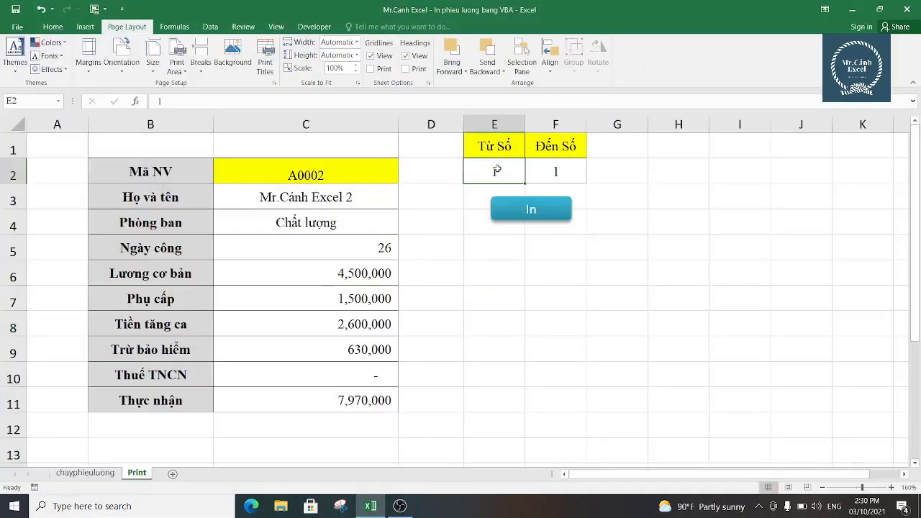
type("5")
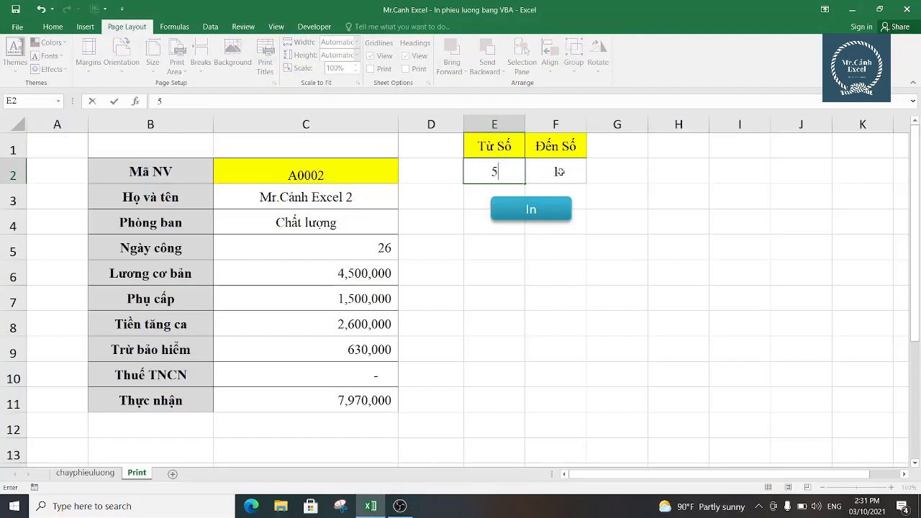
left_click(560, 171)
type("8")
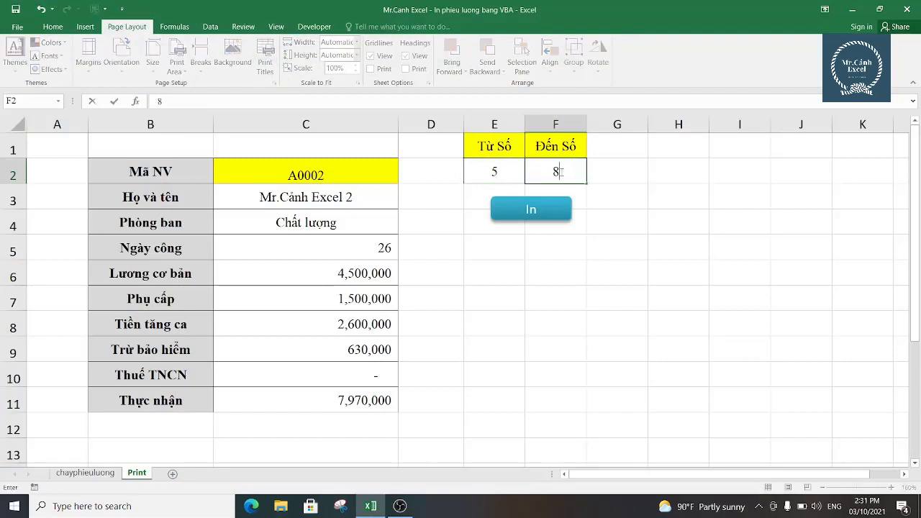
left_click(538, 278)
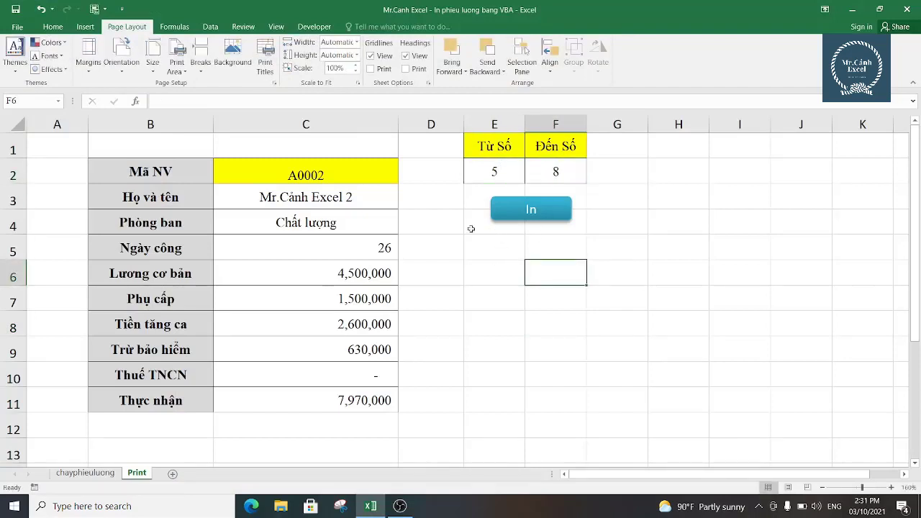
left_click(84, 473)
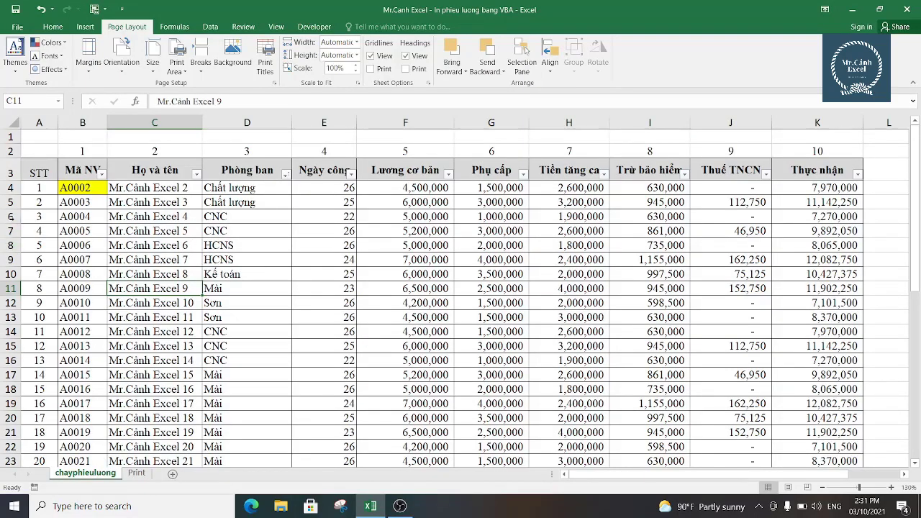
left_click(15, 202)
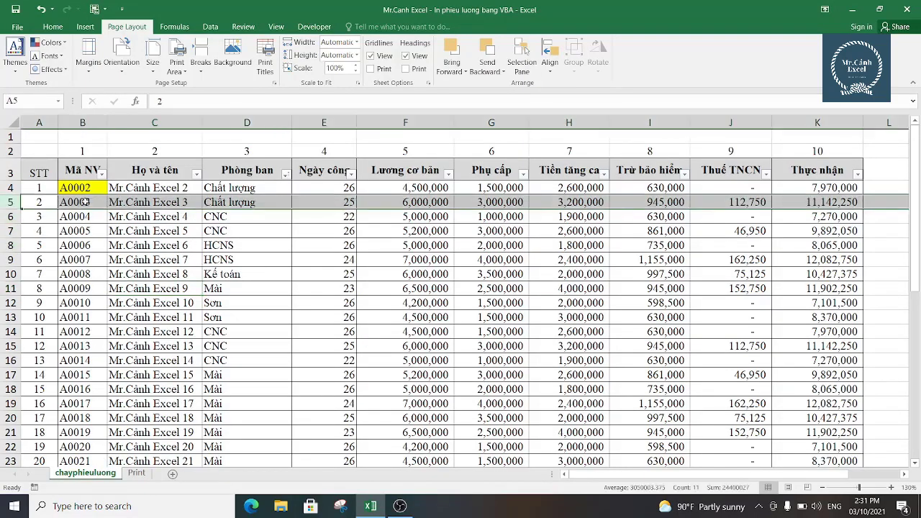
left_click(89, 232)
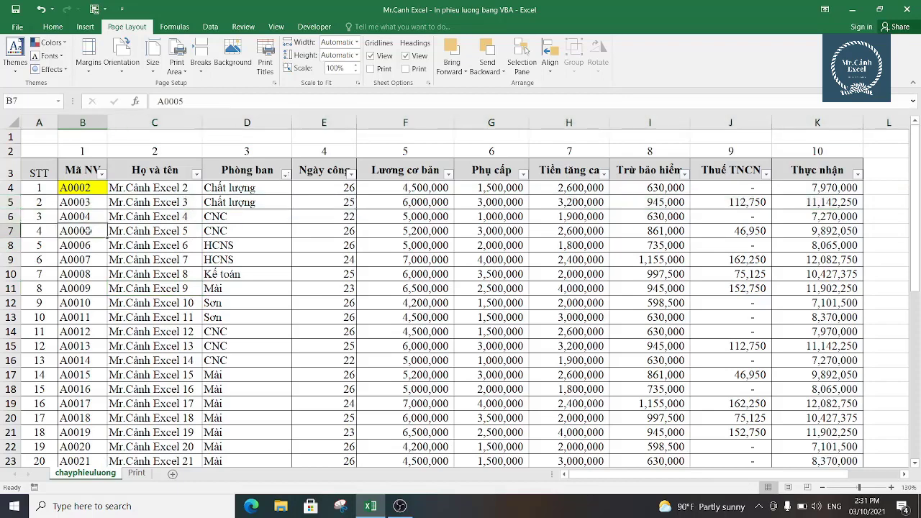
left_click(44, 202)
left_click(43, 215)
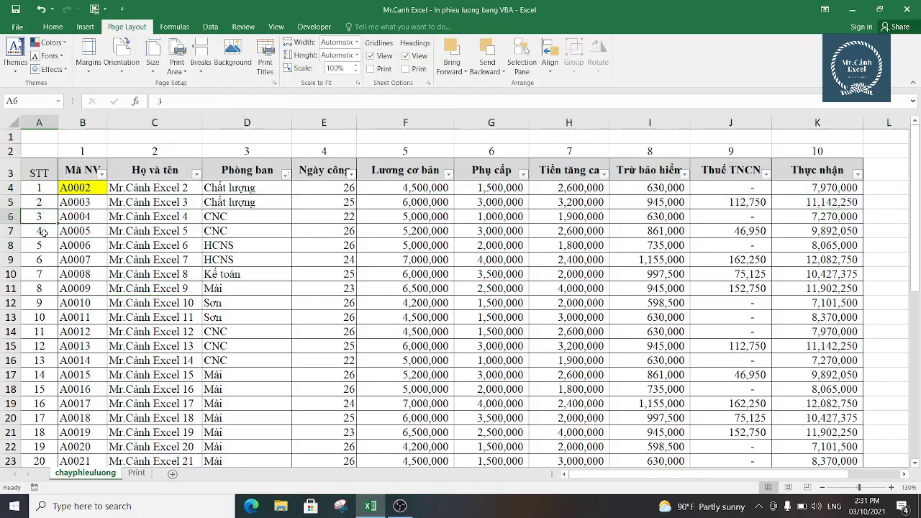
left_click(43, 232)
left_click(40, 245)
left_click(14, 245)
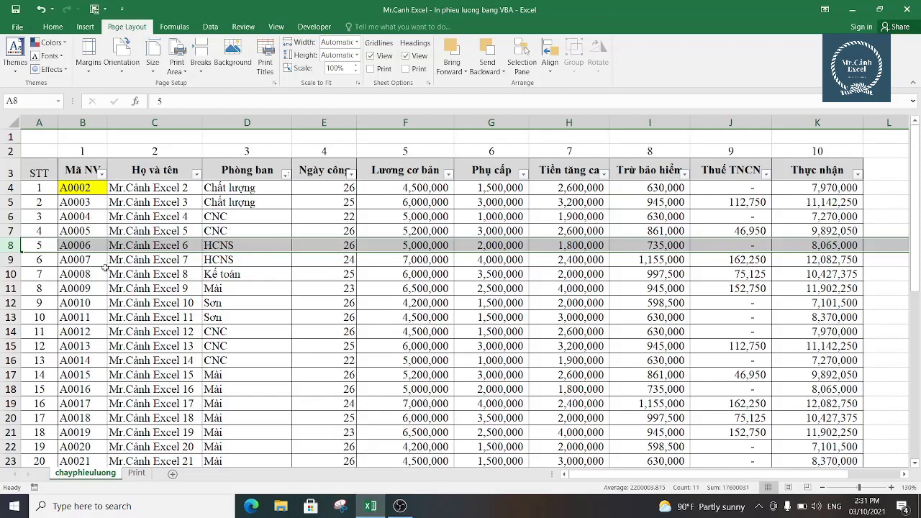
left_click(369, 506)
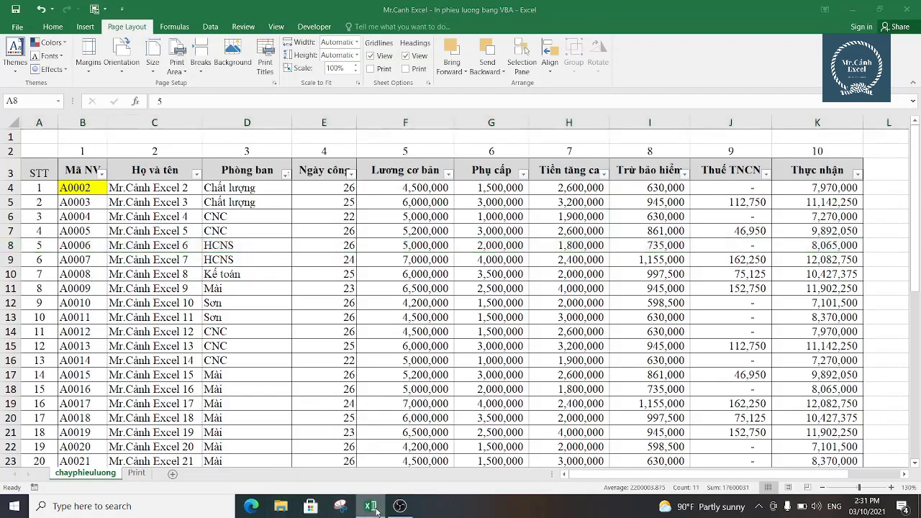
left_click(369, 506)
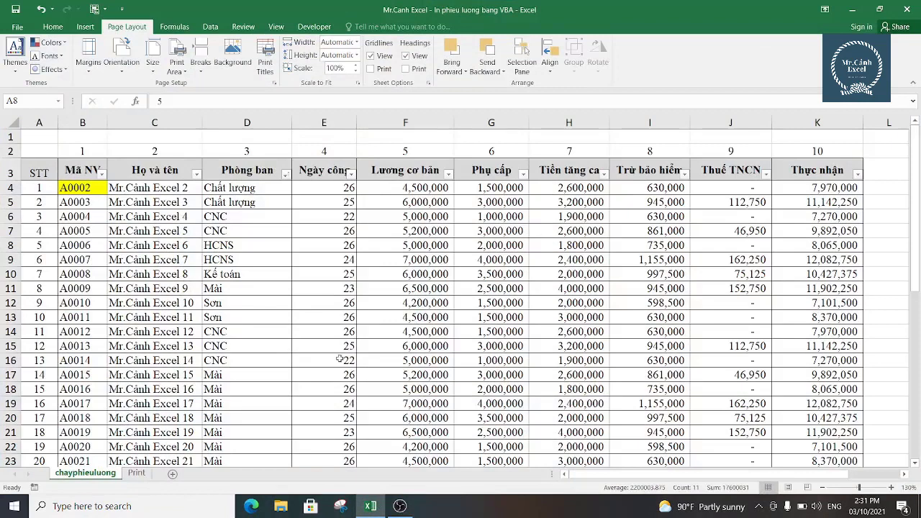
left_click(136, 472)
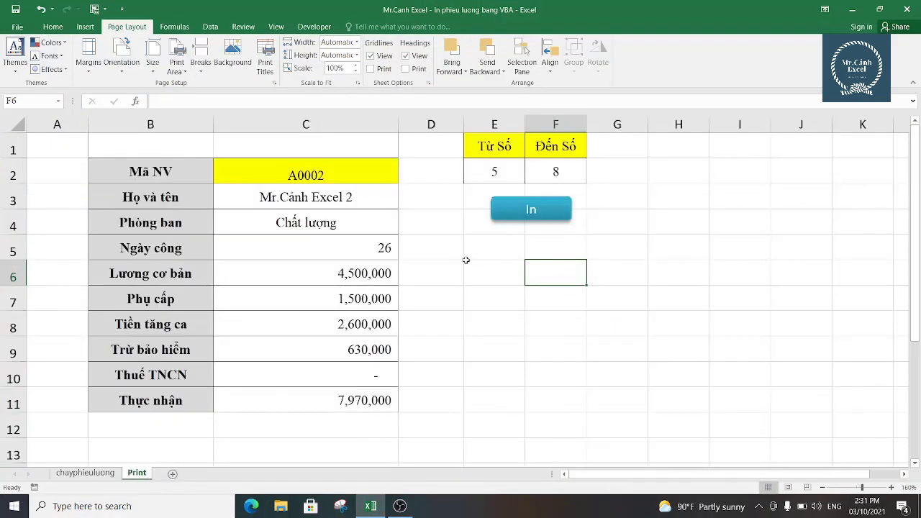
- Run the In macro for employees 5 to 8, cancelling all four PDF save prompts
left_click(531, 211)
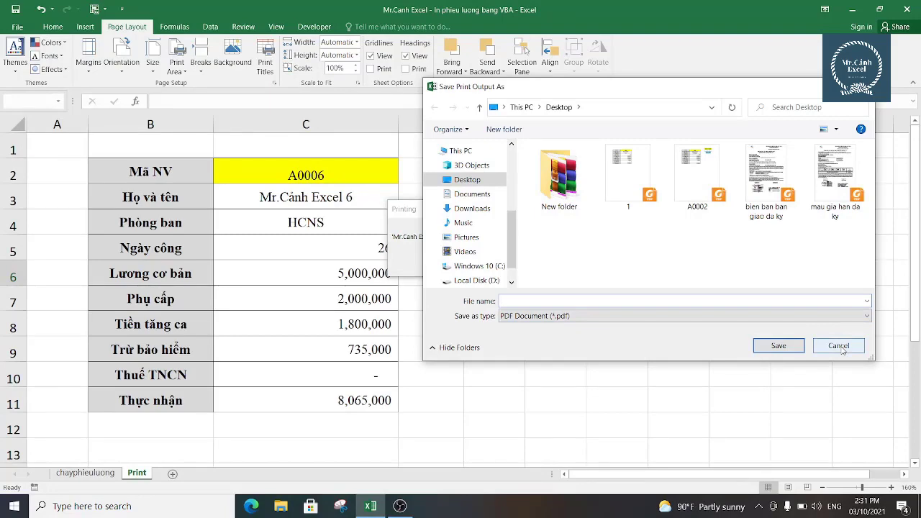
left_click(841, 347)
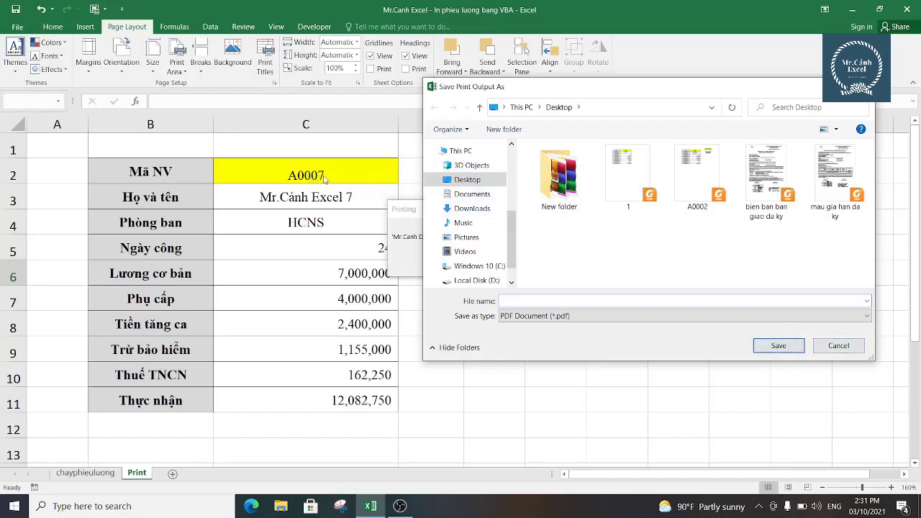
left_click(839, 346)
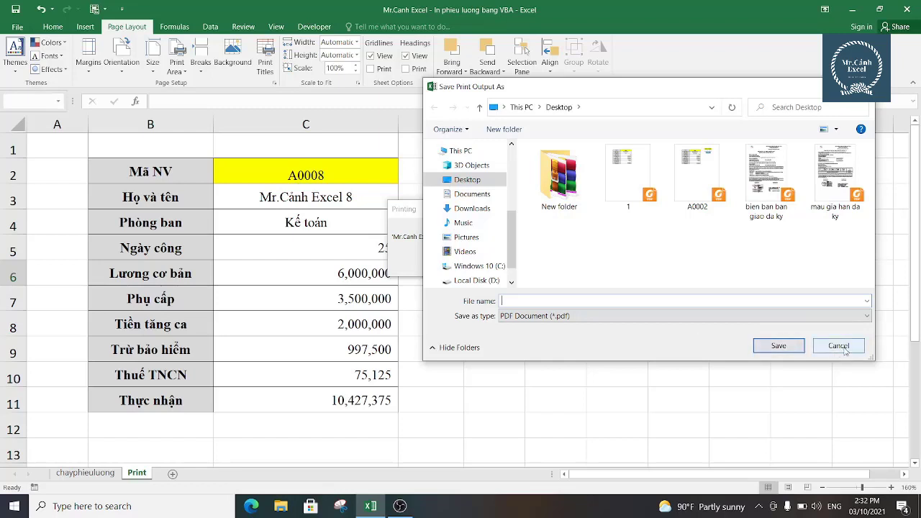
left_click(840, 346)
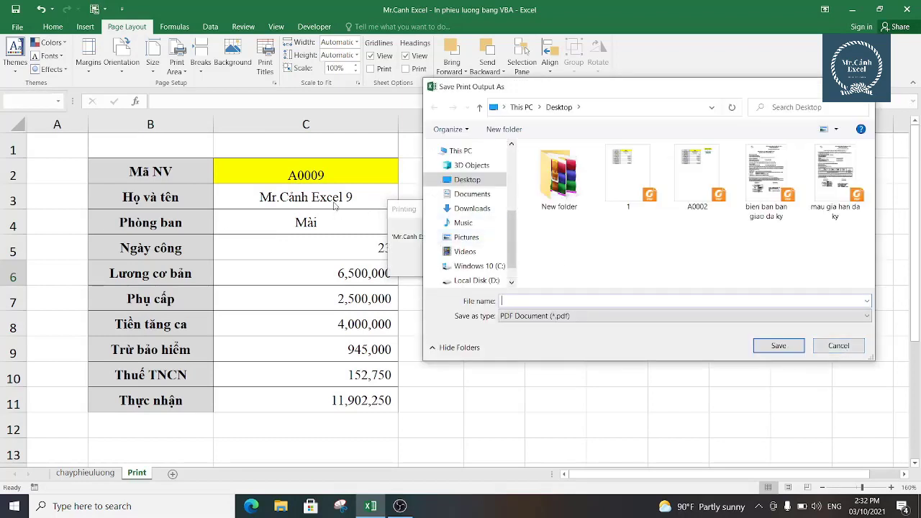
left_click(839, 346)
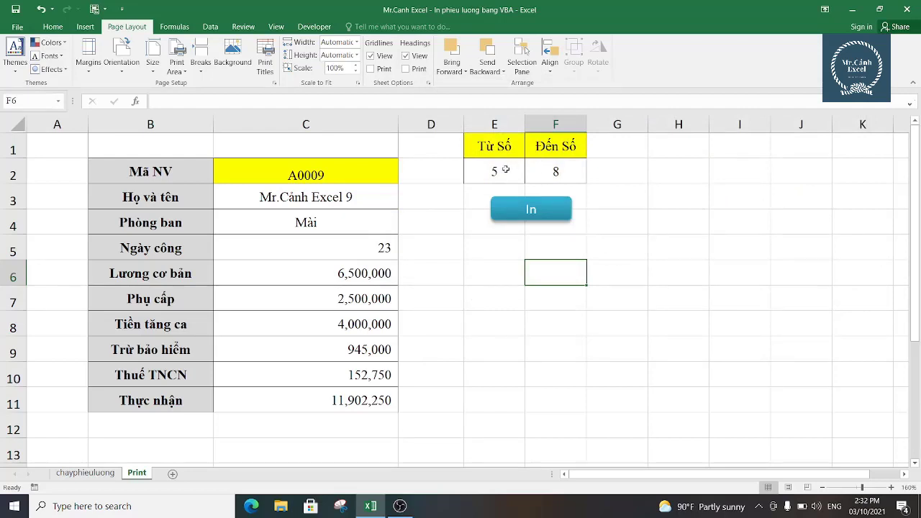
left_click(506, 170)
left_click(540, 169)
left_click(504, 170)
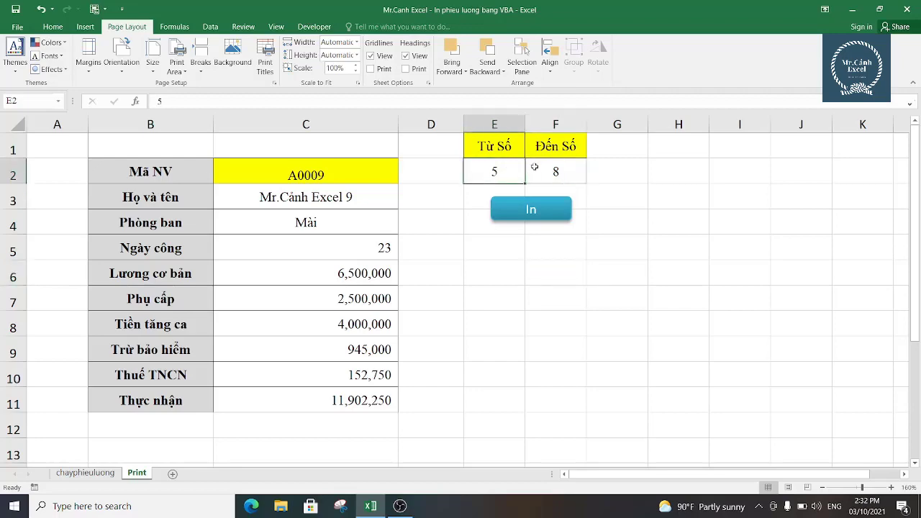
left_click(84, 472)
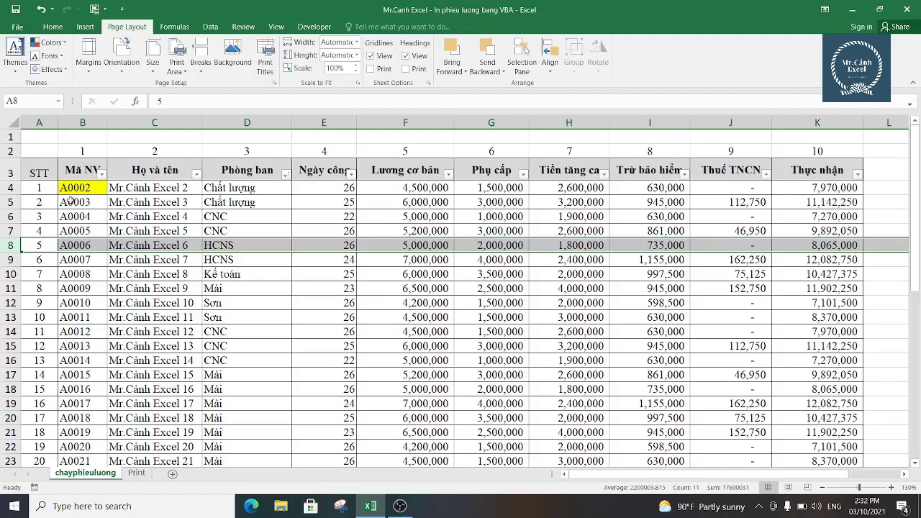
left_click(32, 188)
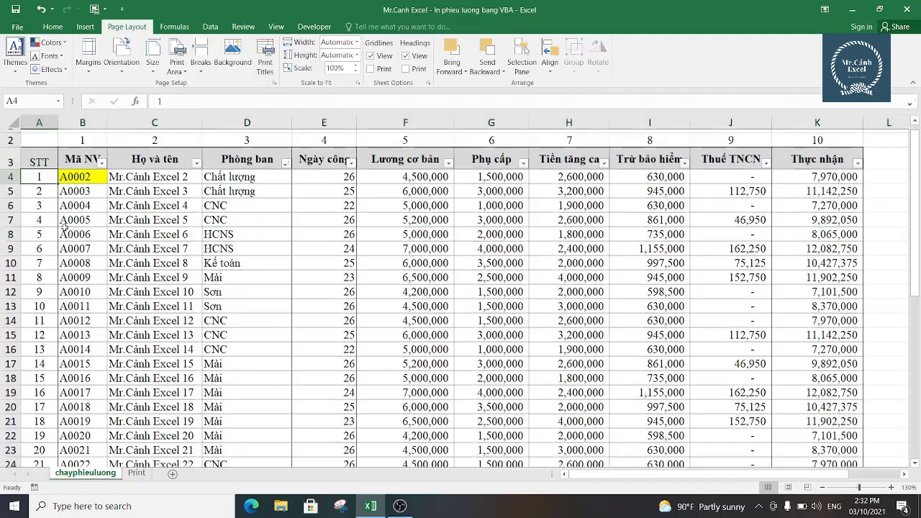
scroll(42, 430, "down", 5)
left_click(41, 408)
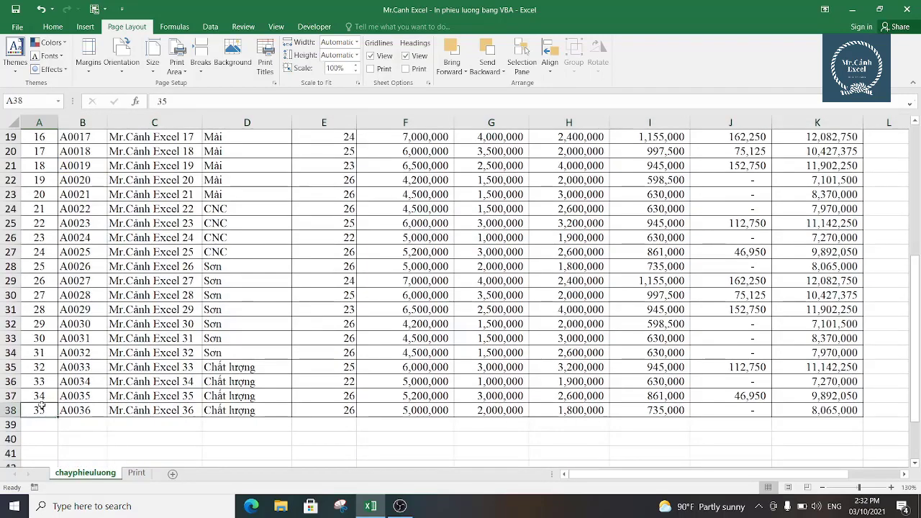
left_click(133, 473)
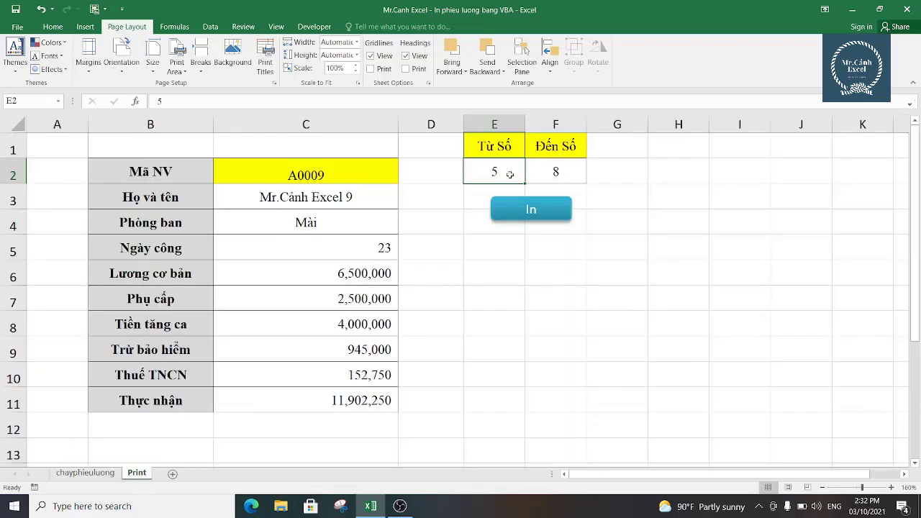
- Enter 1 as the From number and 35 as the To number
type("1")
left_click(547, 173)
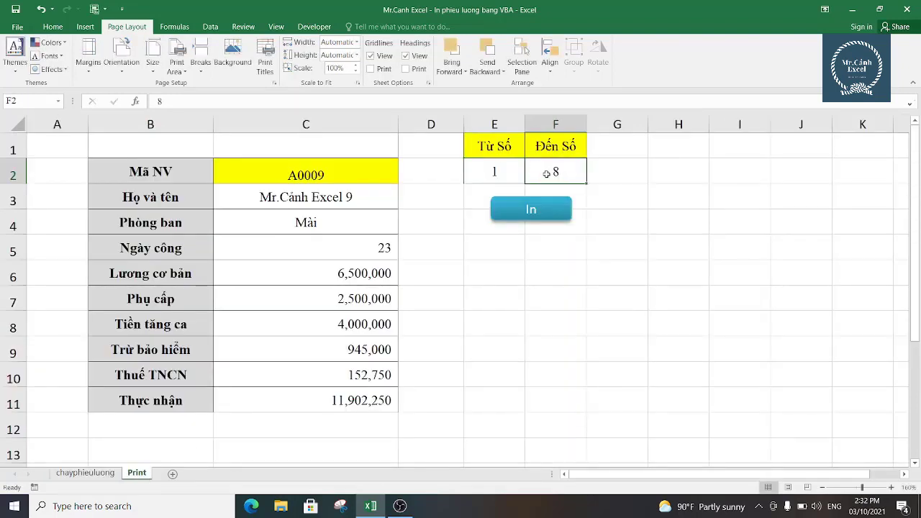
type("35")
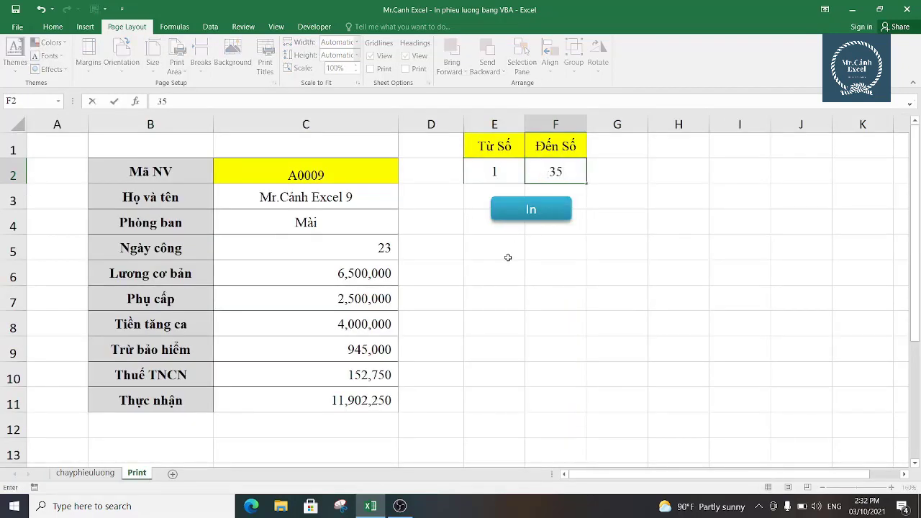
left_click(507, 258)
left_click(564, 170)
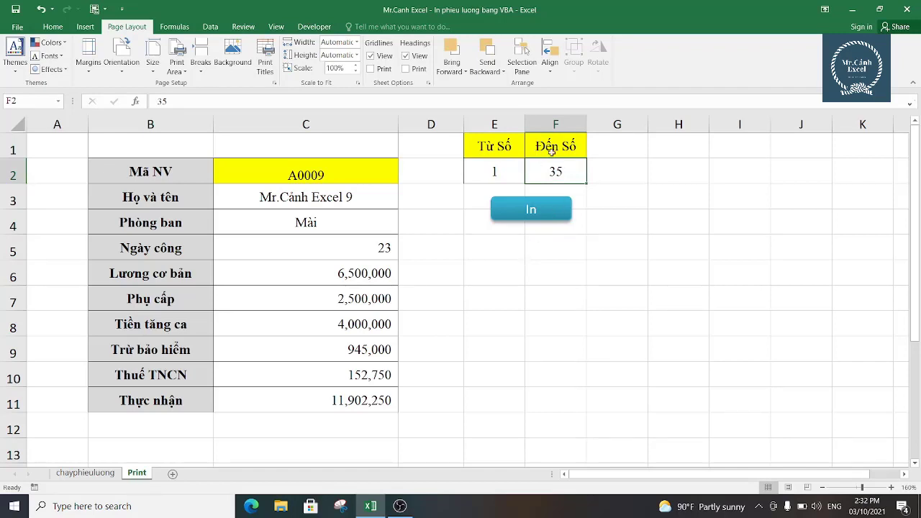
- Change the range to From 101 To 200, correcting the 2000 typo
type("100")
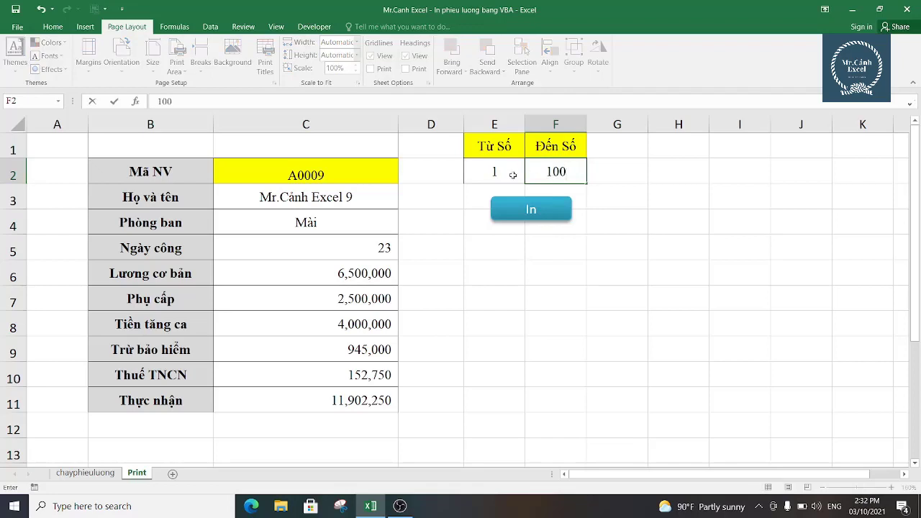
left_click(506, 171)
type("101")
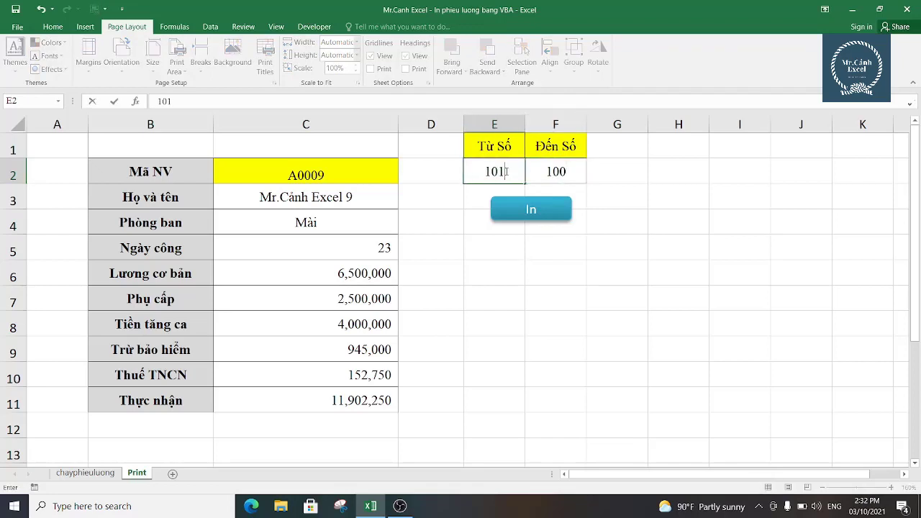
left_click(541, 170)
type("2000")
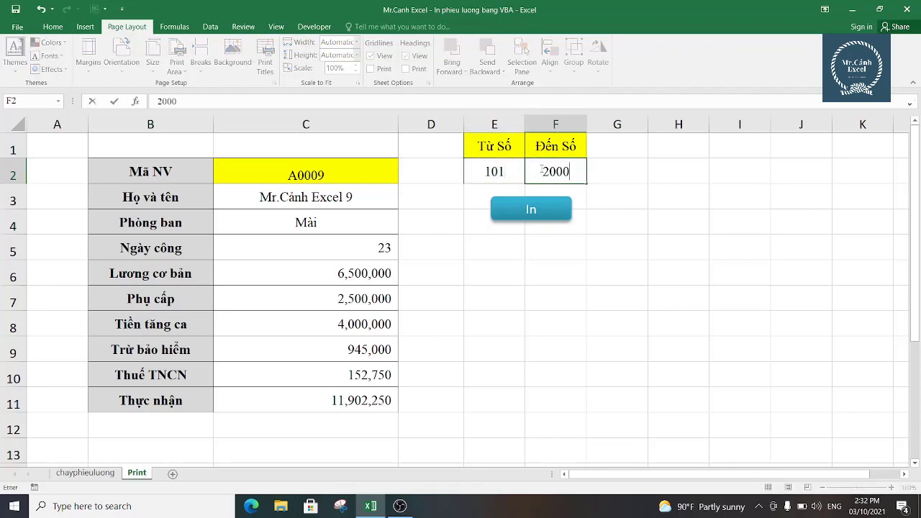
key("BackSpace")
left_click(536, 307)
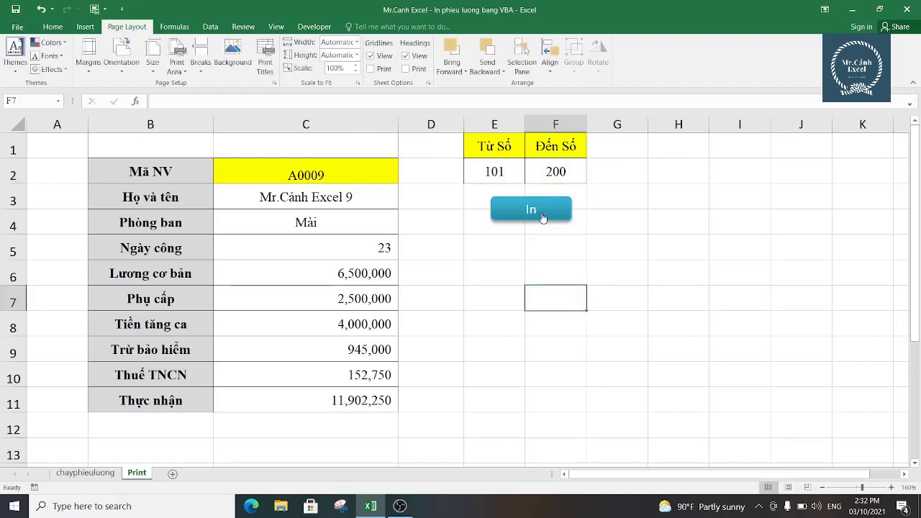
left_click(494, 170)
left_click(555, 171)
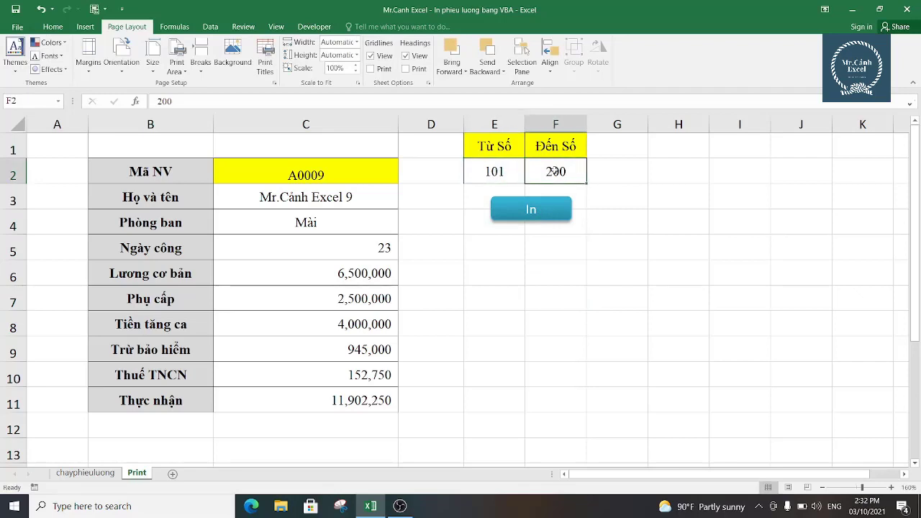
left_click(185, 171)
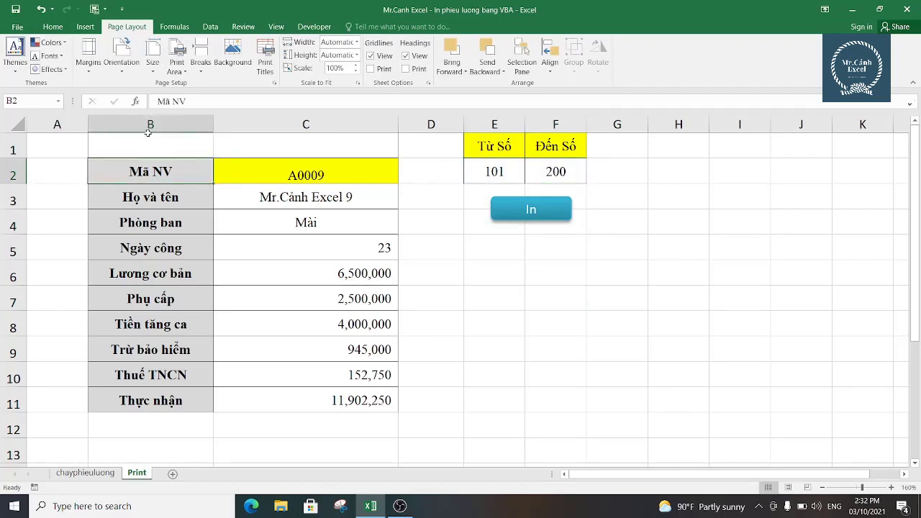
left_click(190, 299)
left_click(261, 304)
left_click(313, 228)
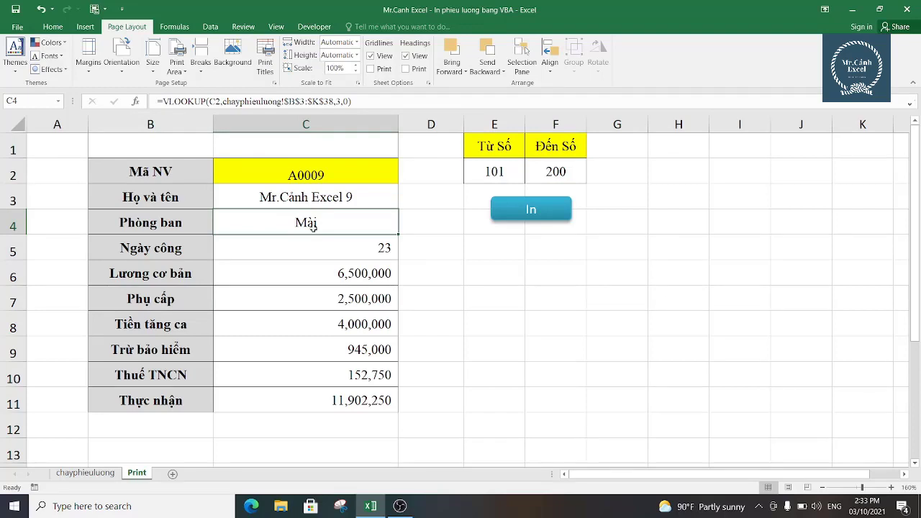
left_click(489, 291)
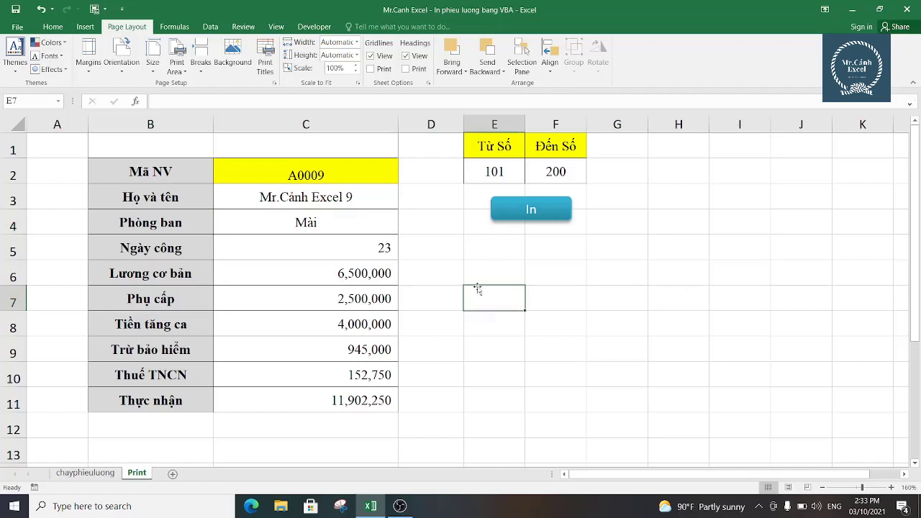
left_click(486, 270)
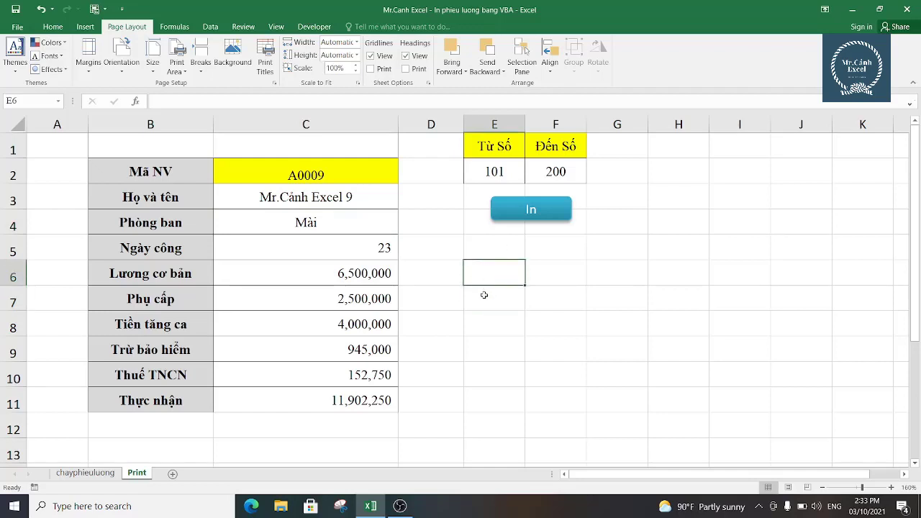
left_click(484, 295)
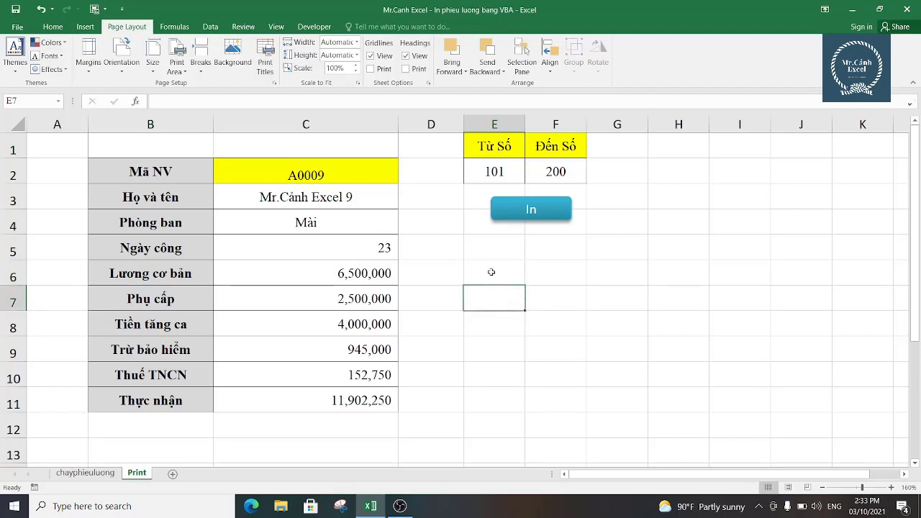
left_click(488, 264)
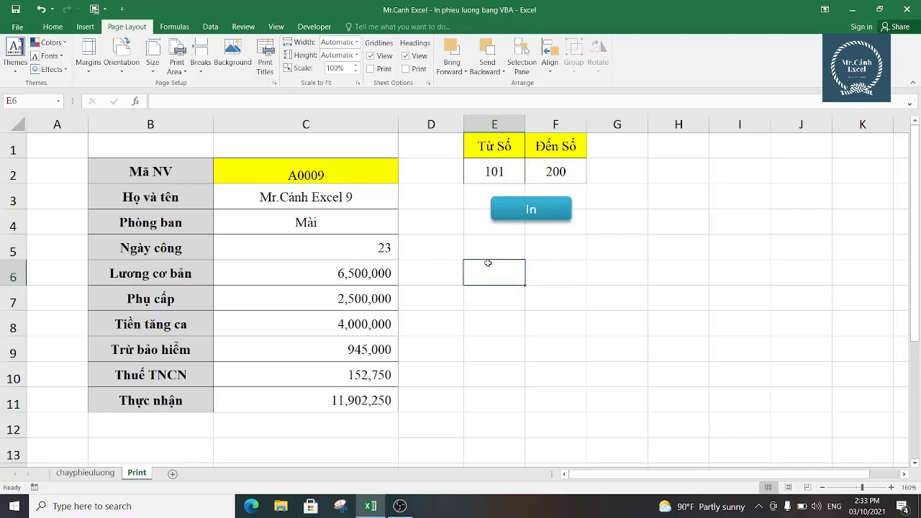
left_click(488, 315)
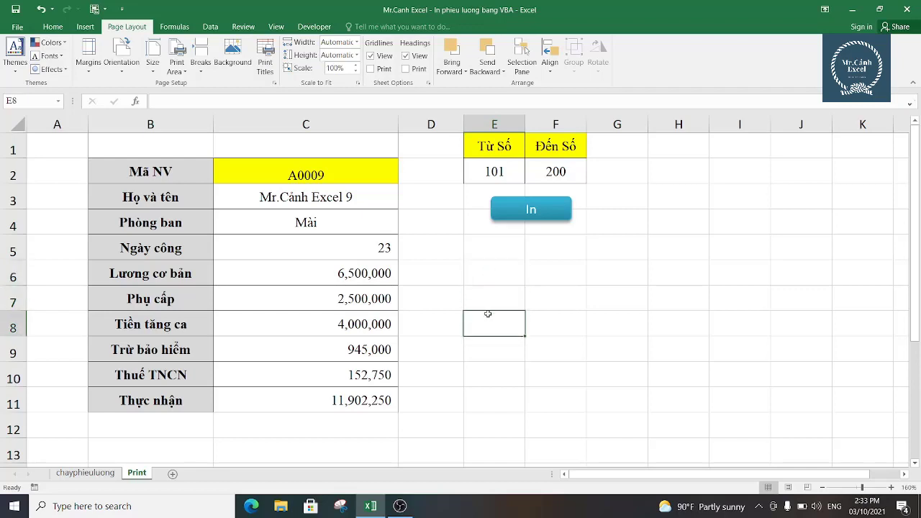
scroll(487, 314, "down", 2)
left_click(483, 294)
scroll(482, 294, "up", 2)
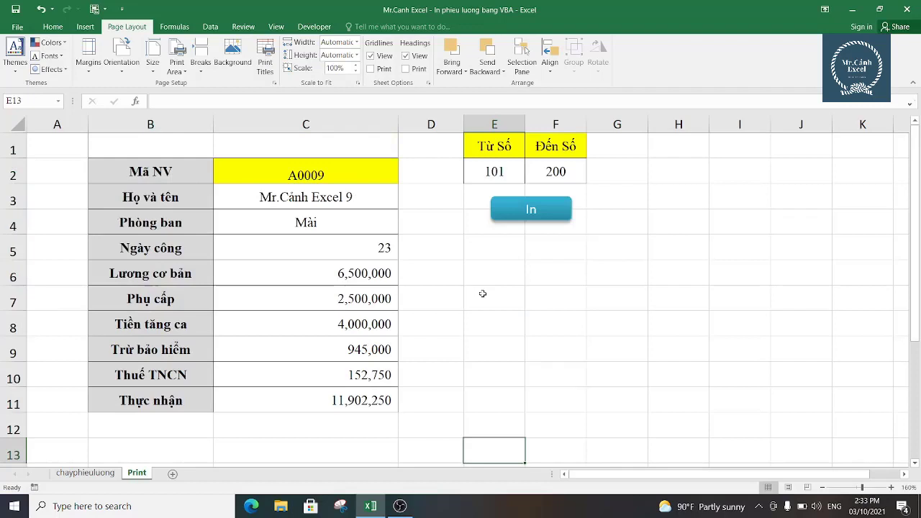
left_click(489, 254)
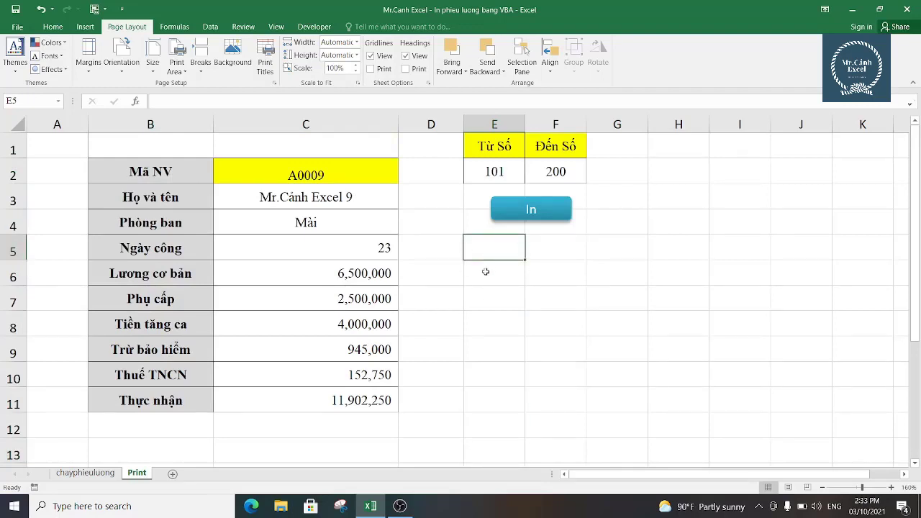
left_click(485, 272)
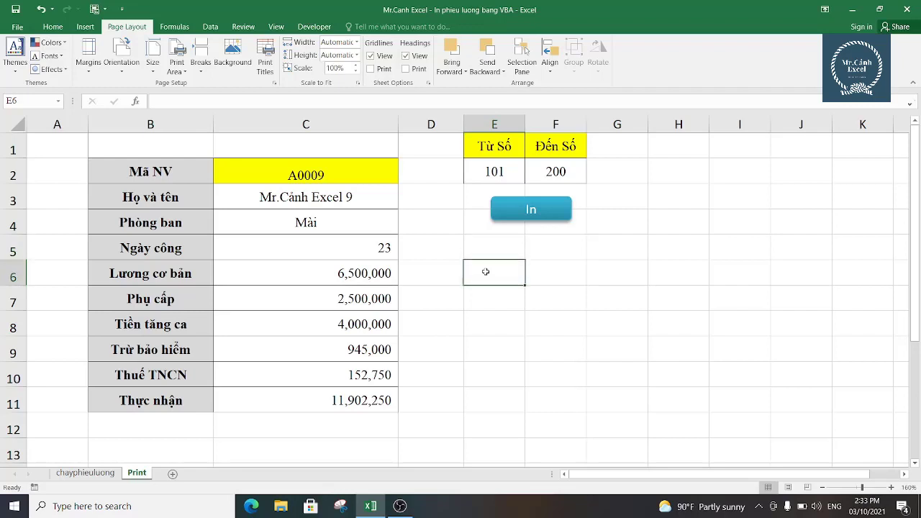
left_click(483, 295)
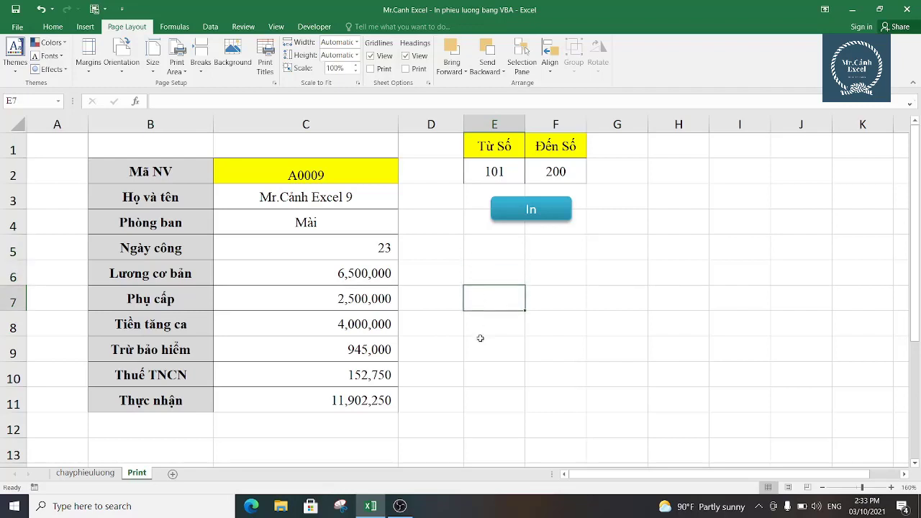
left_click(481, 338)
left_click(484, 324)
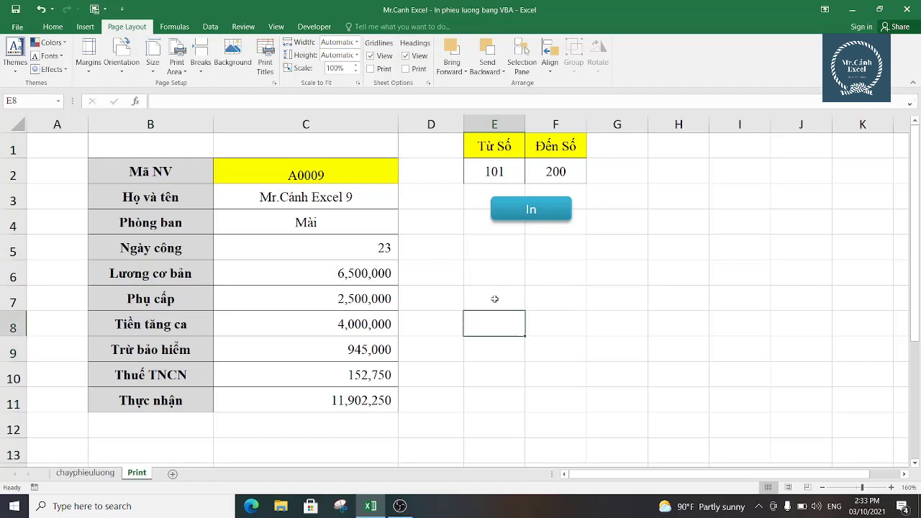
left_click(495, 299)
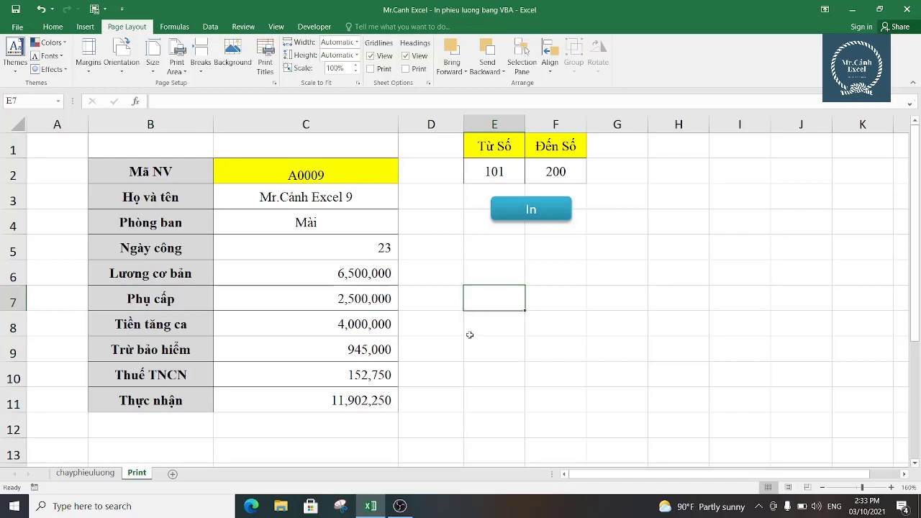
left_click(486, 328)
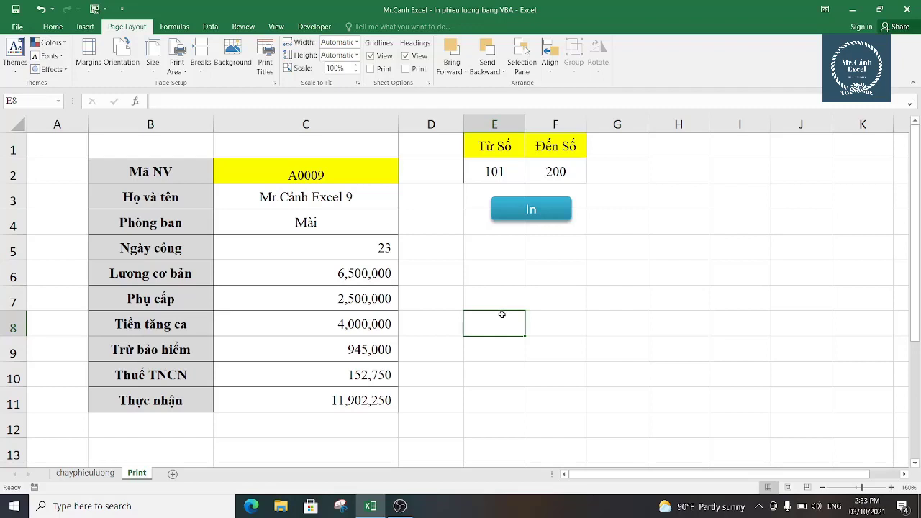
left_click(511, 290)
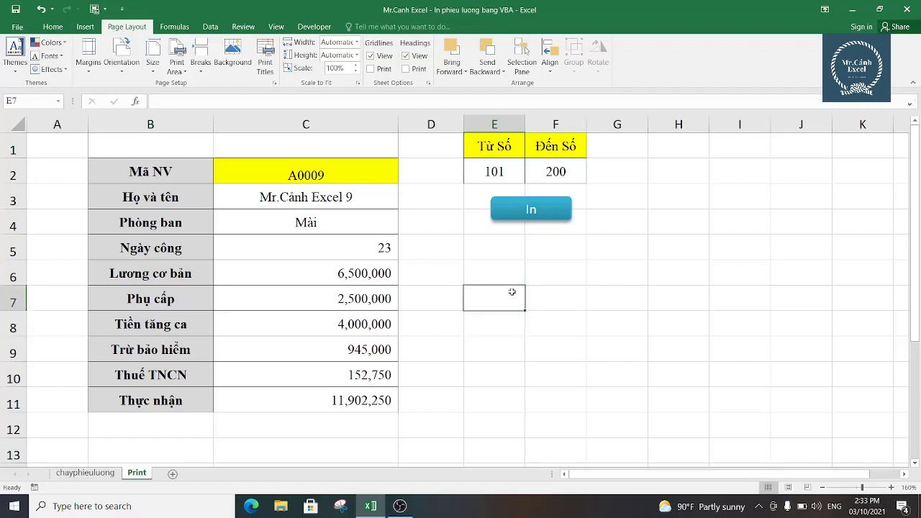
left_click(507, 270)
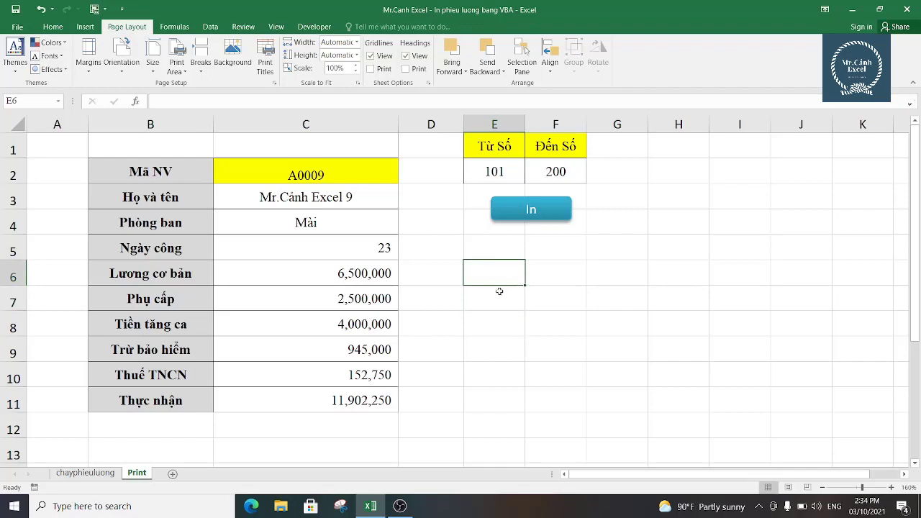
left_click(488, 314)
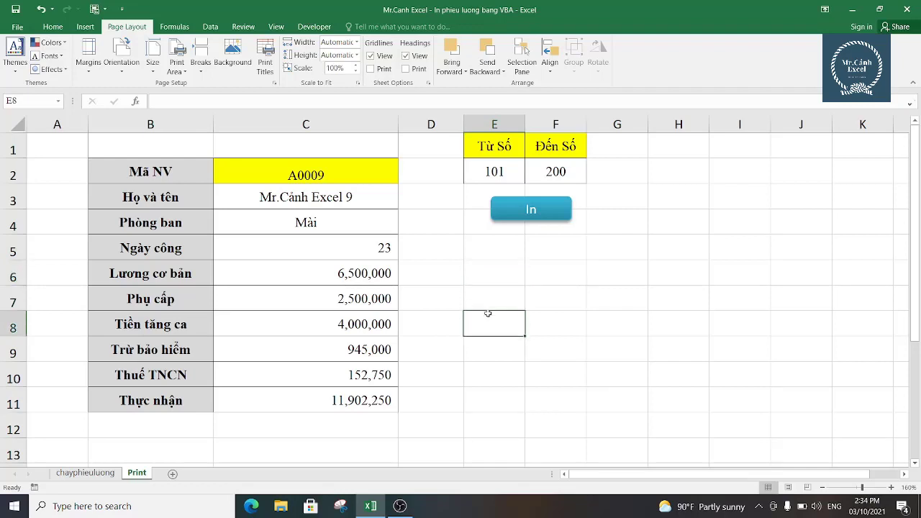
left_click(492, 276)
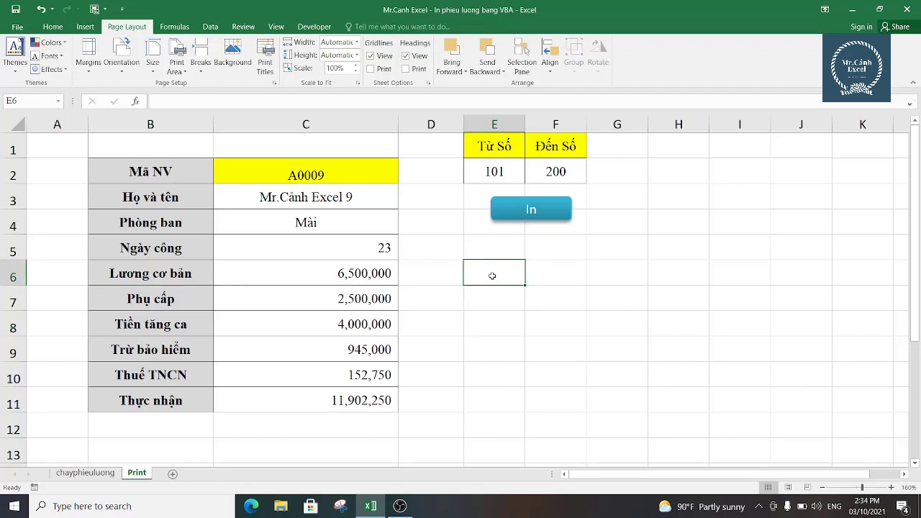
left_click(483, 298)
scroll(483, 298, "down", 1)
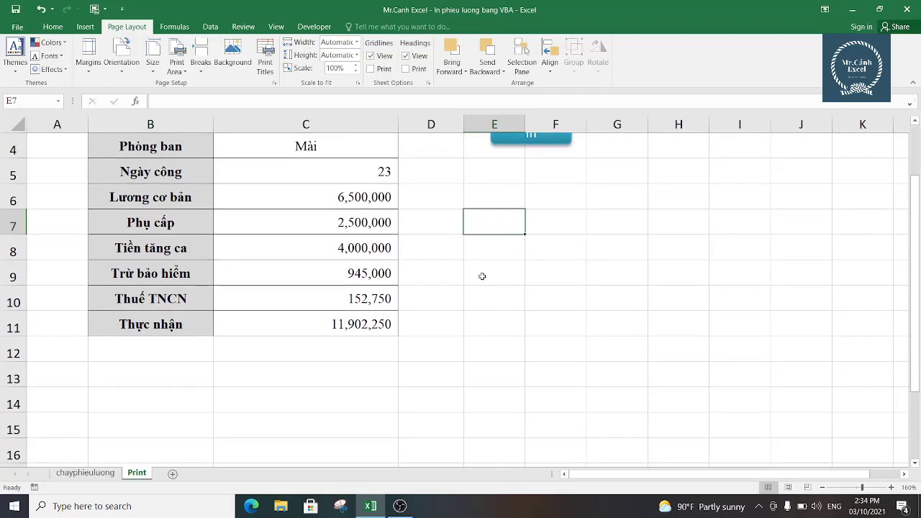
left_click(482, 277)
scroll(483, 277, "up", 1)
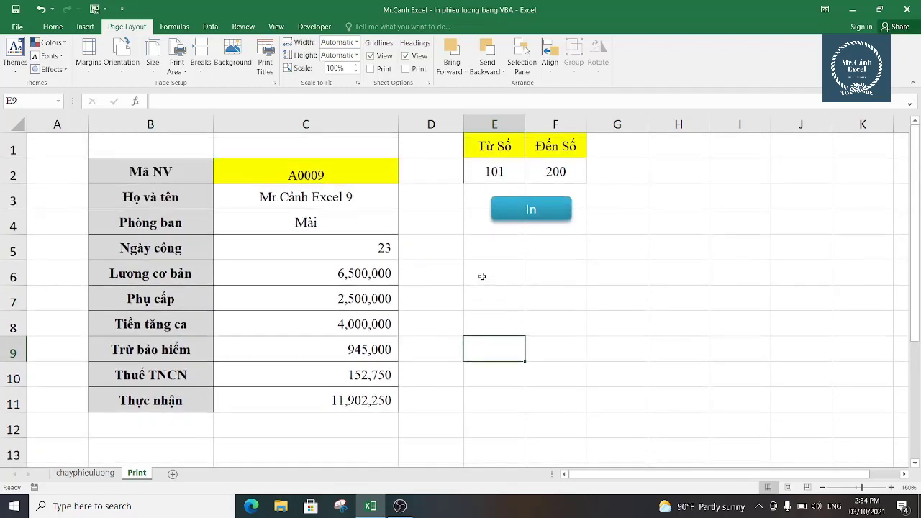